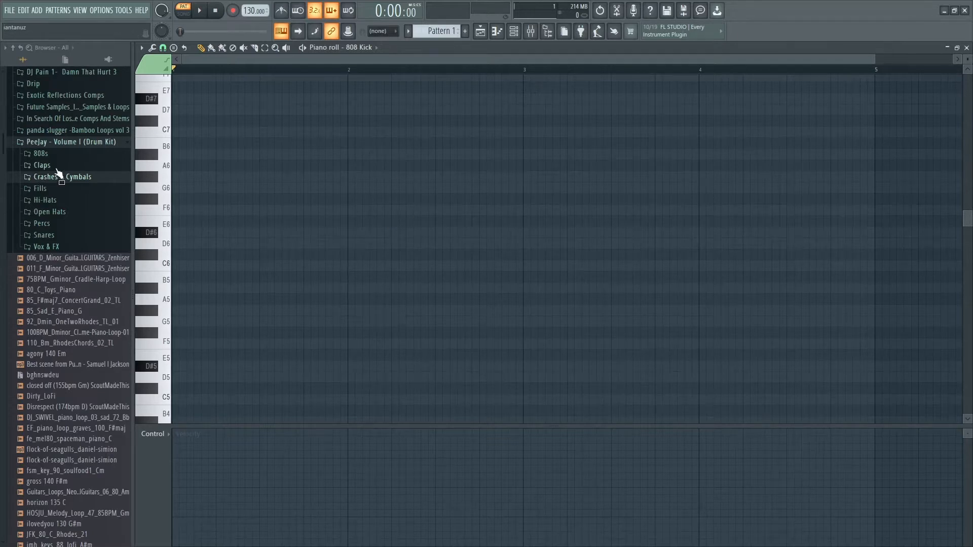
# - Collapse the PeeJay drum kit folder and open the Cymatics - 2020 Melody Collection folder in the browser's downloads
pyautogui.click(66, 142)
pyautogui.scroll(10, 69, 203)
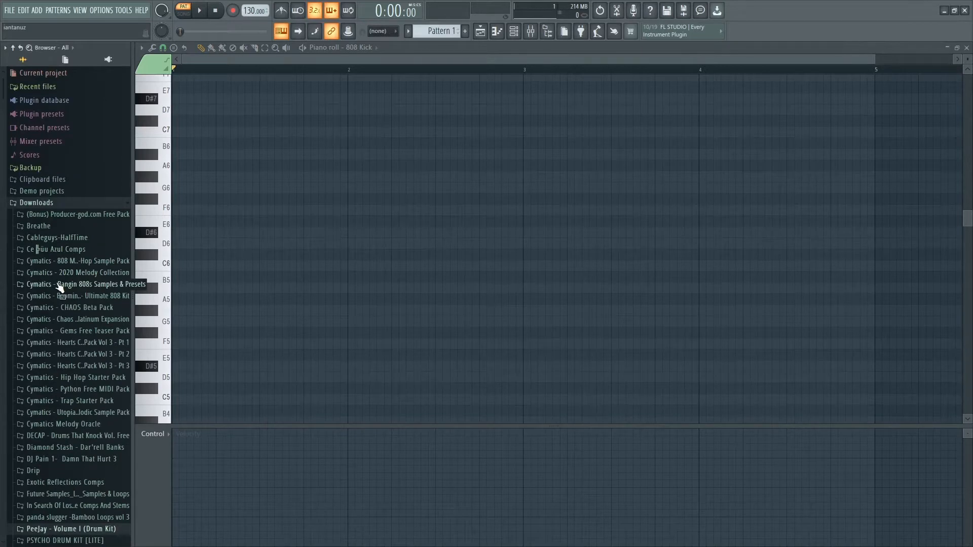
pyautogui.click(81, 274)
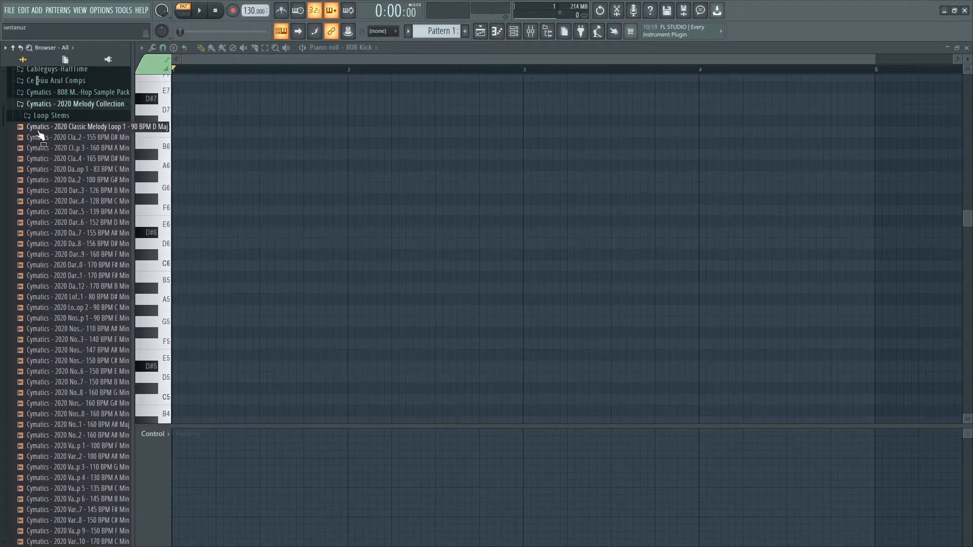
# - Audition melody loops in the 2020 Melody Collection, from Classic Melody Loop 1 through the Dark and Lofi loops to Nostalgic Melody Loop 1
pyautogui.click(39, 129)
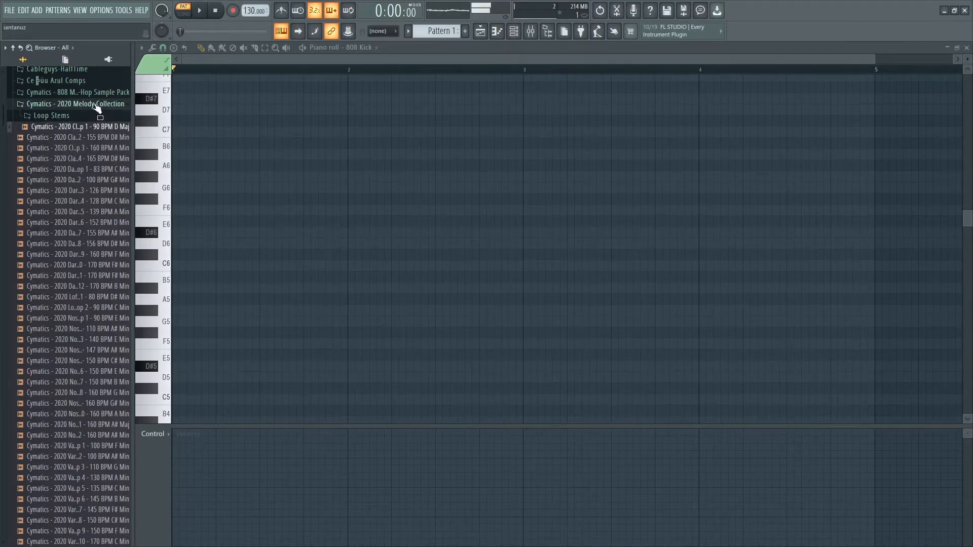
pyautogui.click(95, 128)
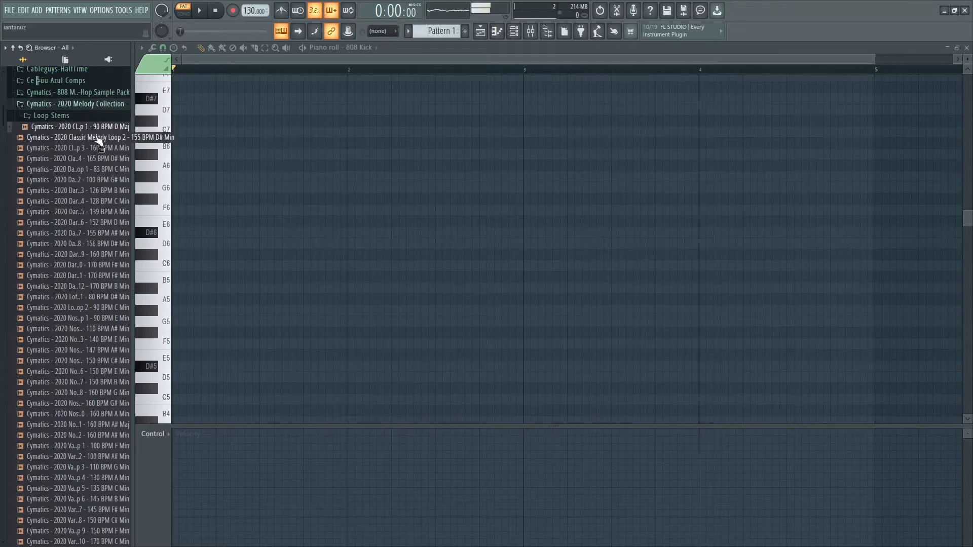
pyautogui.click(96, 141)
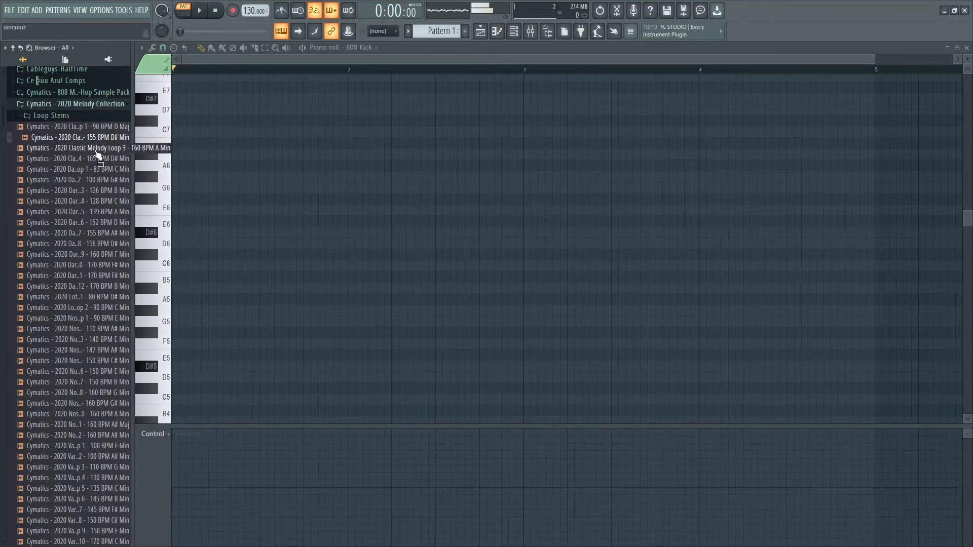
pyautogui.click(95, 150)
pyautogui.click(90, 168)
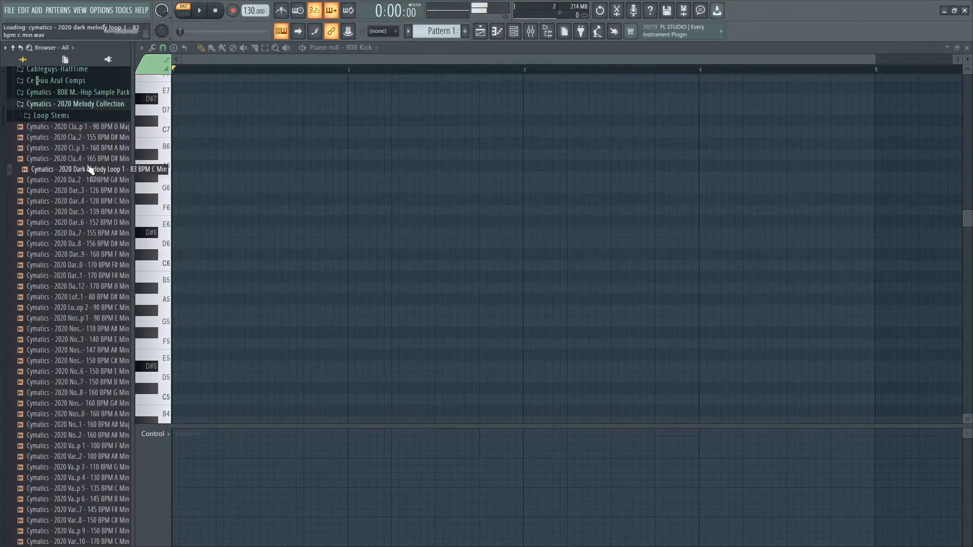
pyautogui.click(89, 180)
pyautogui.click(90, 192)
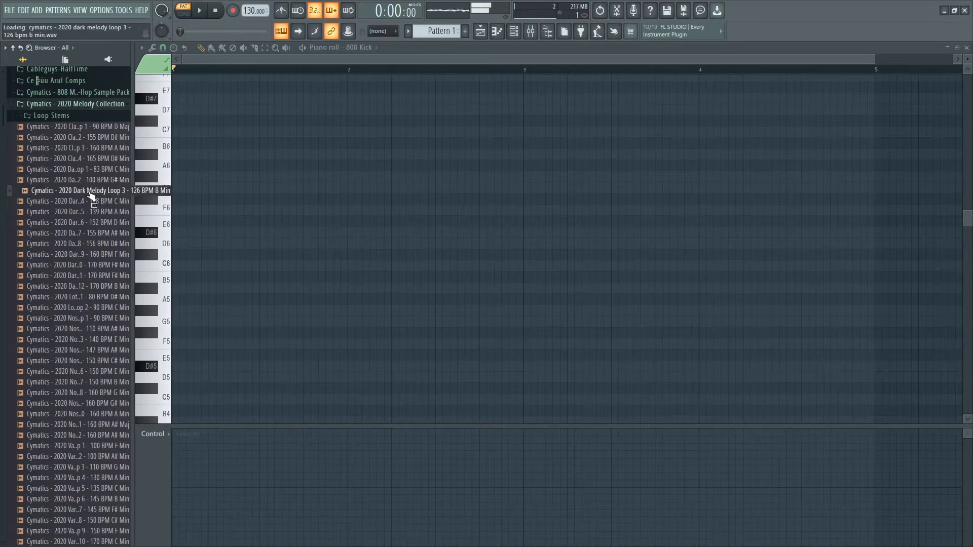
pyautogui.click(93, 202)
pyautogui.click(91, 222)
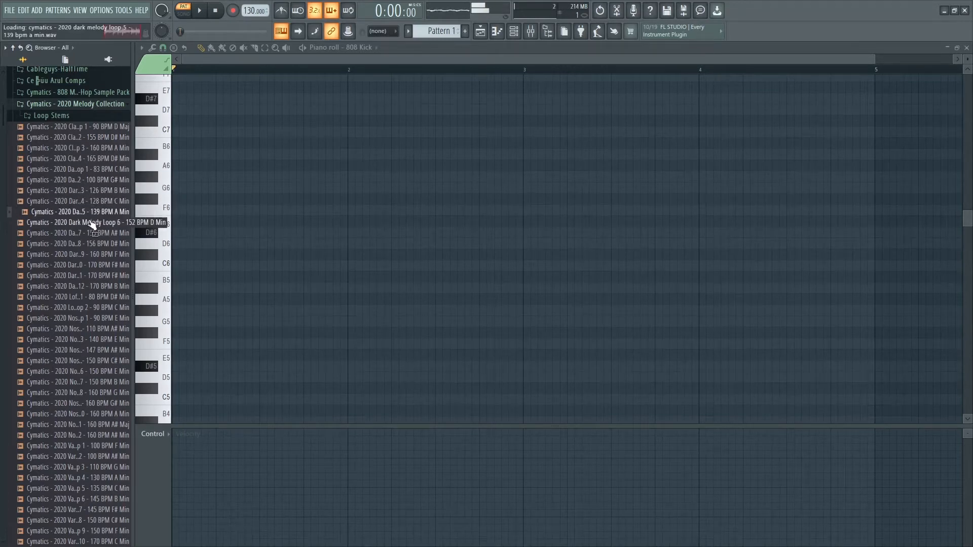
pyautogui.click(94, 233)
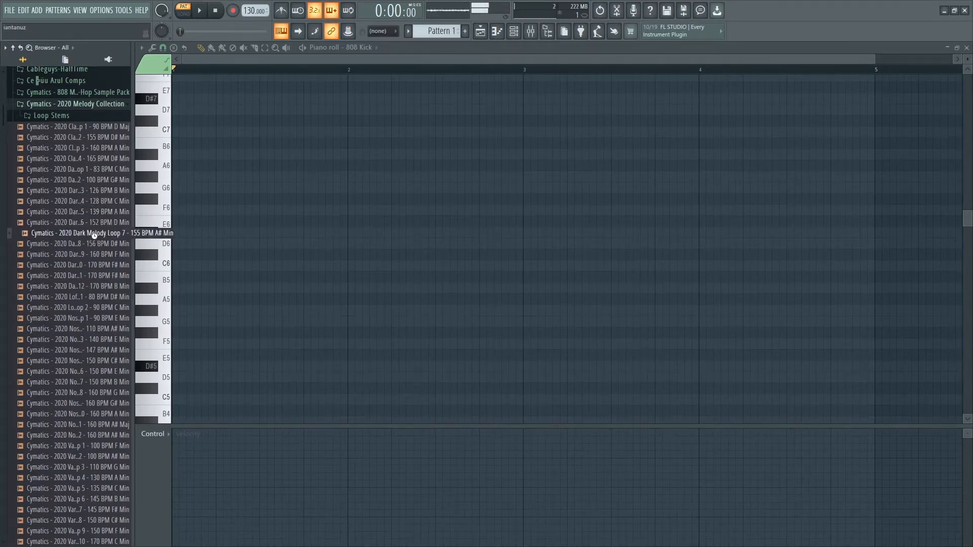
pyautogui.click(100, 246)
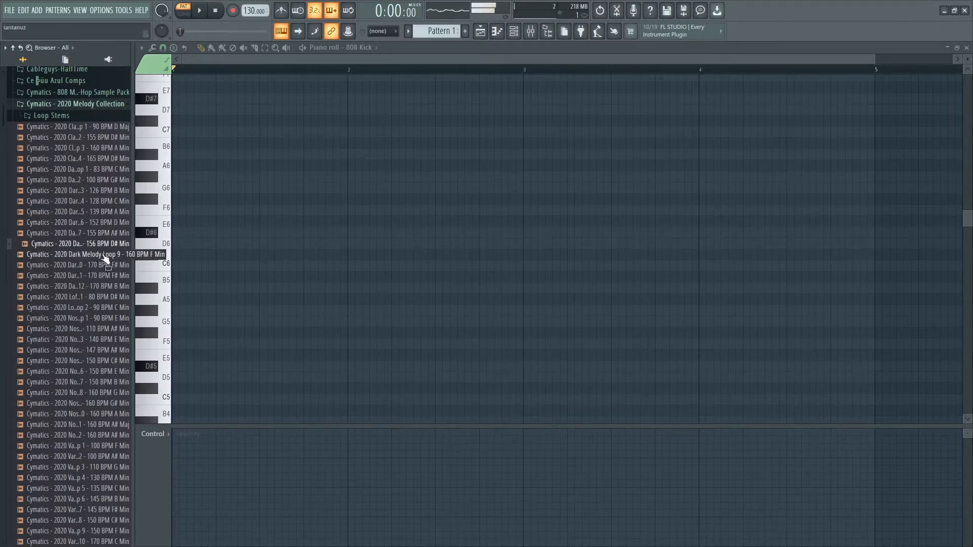
pyautogui.click(103, 254)
pyautogui.click(114, 297)
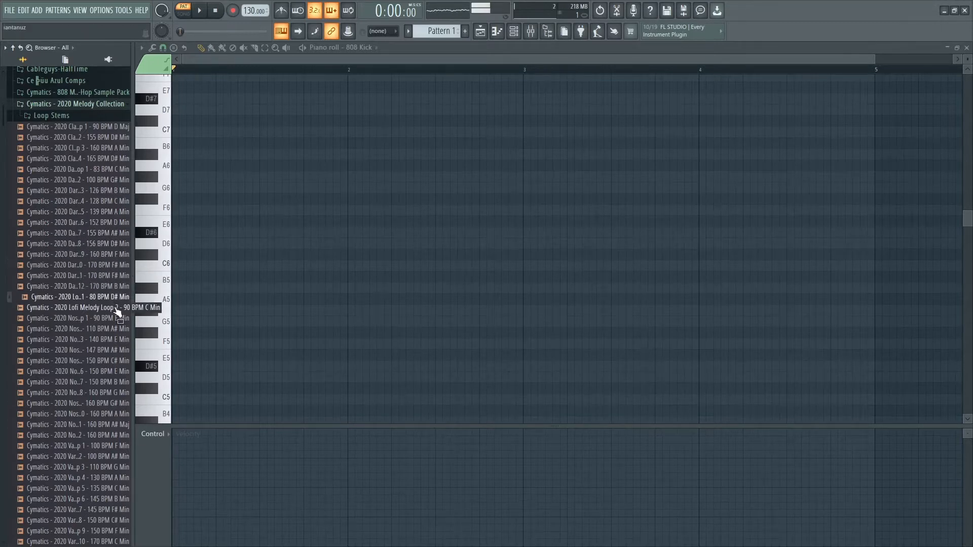
pyautogui.click(116, 307)
pyautogui.click(103, 318)
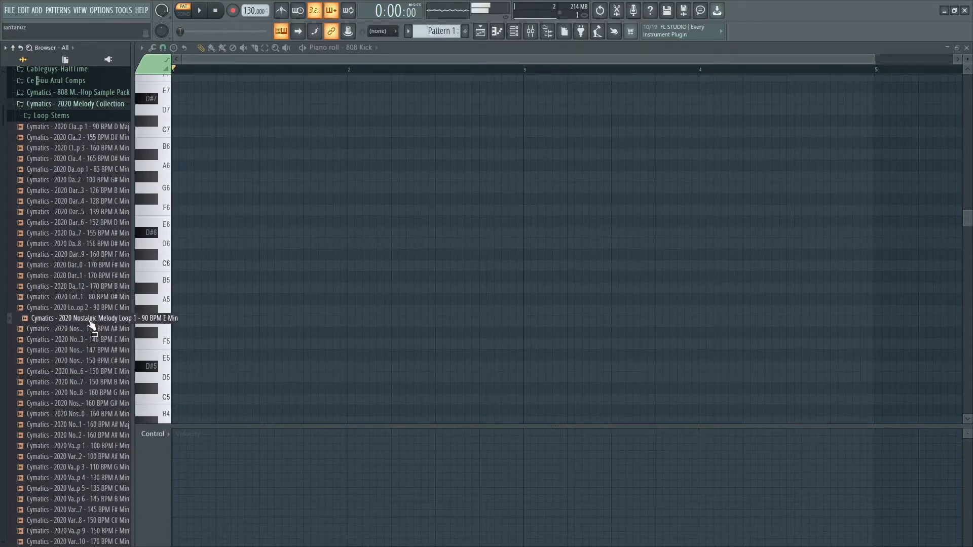
# - Place Nostalgic Melody Loop 1 at bar 1 of playlist Track 1 and set the project tempo to 90 BPM
pyautogui.click(479, 31)
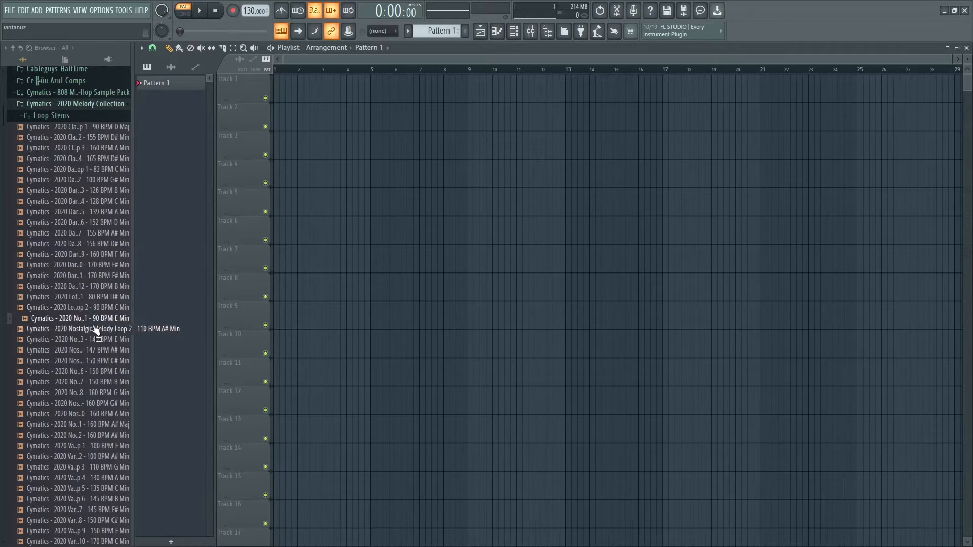
pyautogui.moveTo(93, 322); pyautogui.dragTo(312, 84)
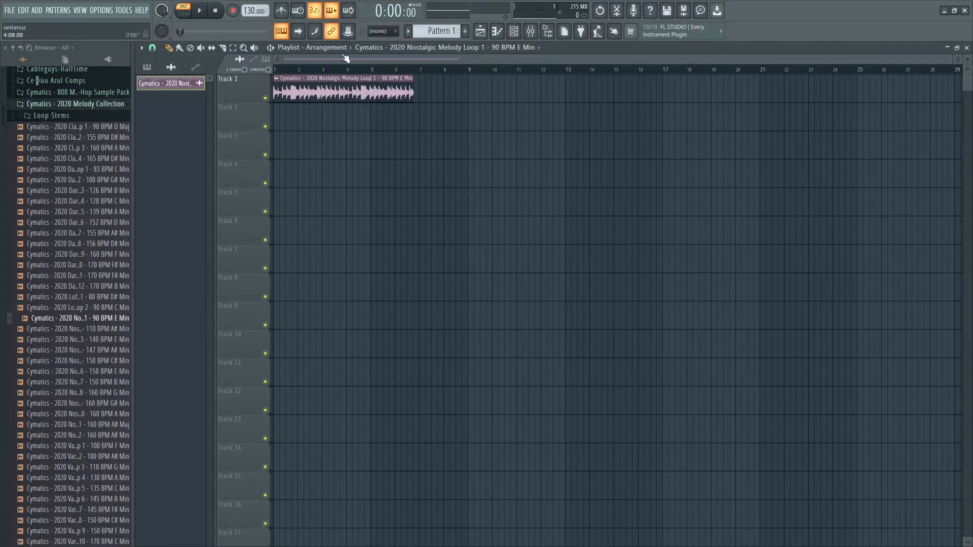
pyautogui.rightClick(248, 9)
pyautogui.click(357, 38)
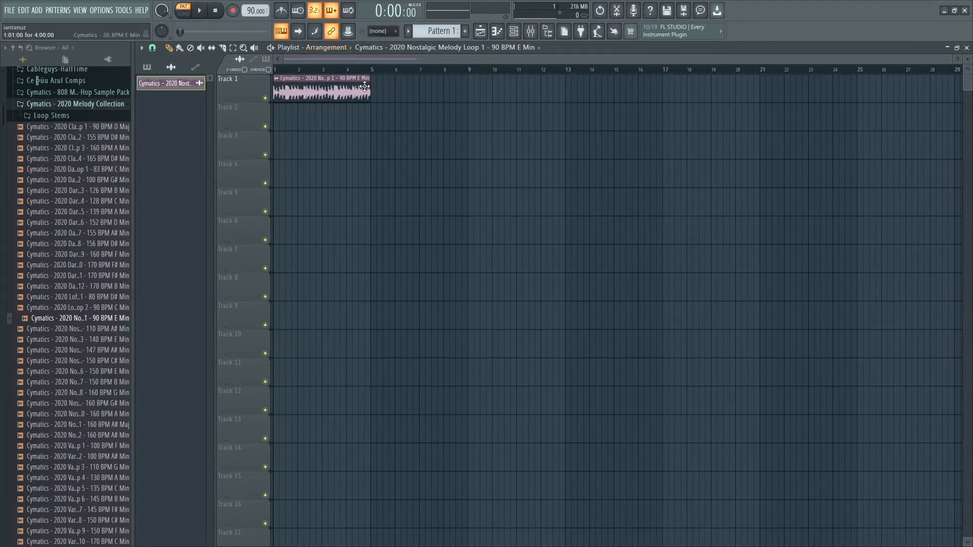
# - Try the project tempo at 160 and 180 BPM, and restore it to 90 BPM
pyautogui.rightClick(249, 9)
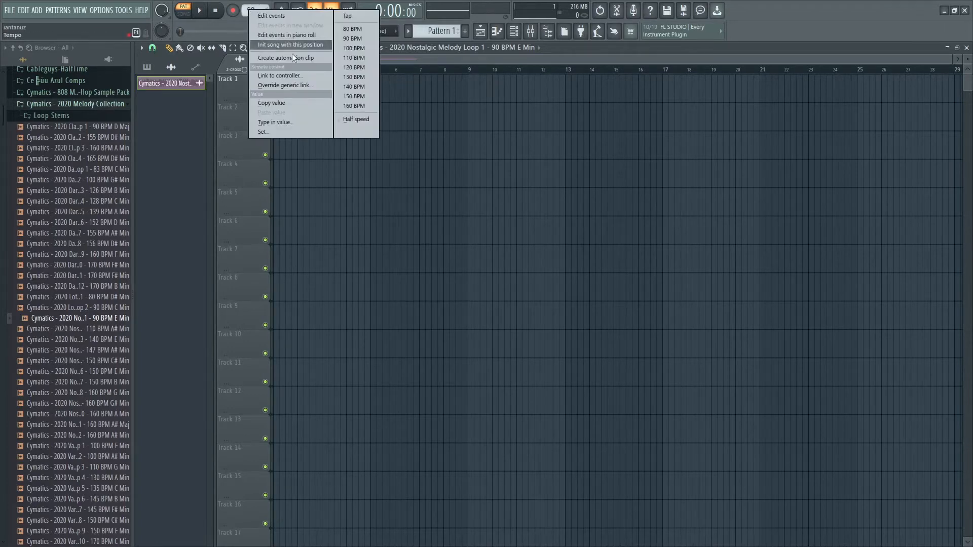
pyautogui.click(353, 106)
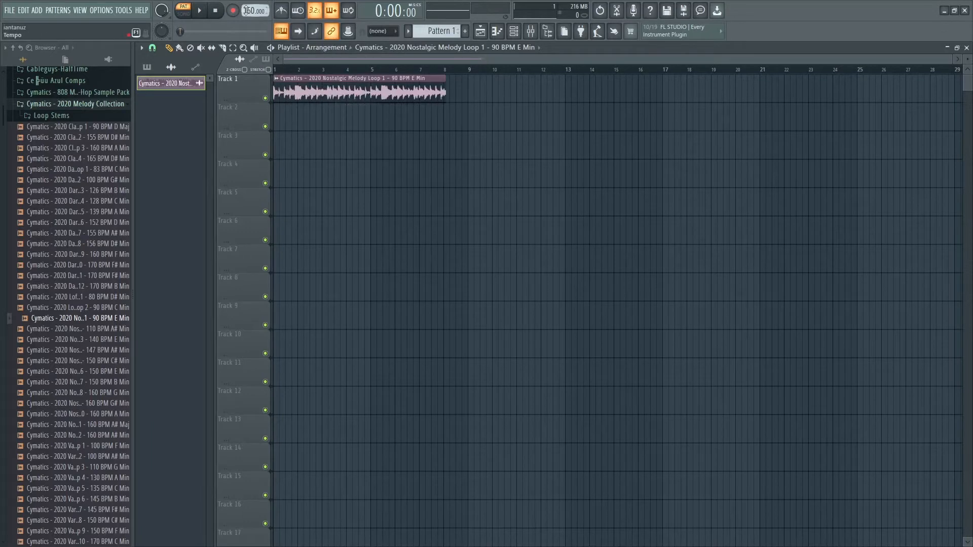
pyautogui.scroll(14, 248, 10)
pyautogui.scroll(6, 248, 11)
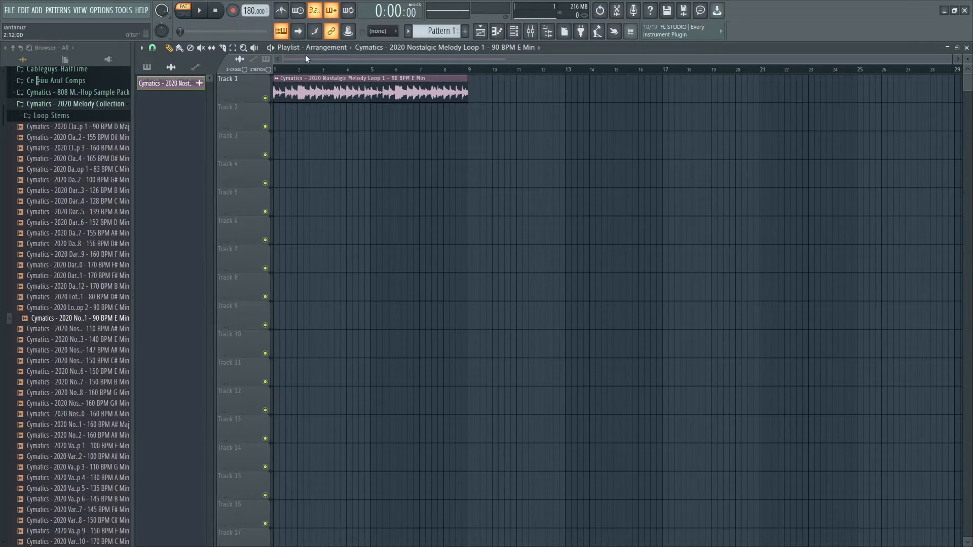
pyautogui.rightClick(254, 15)
pyautogui.click(369, 44)
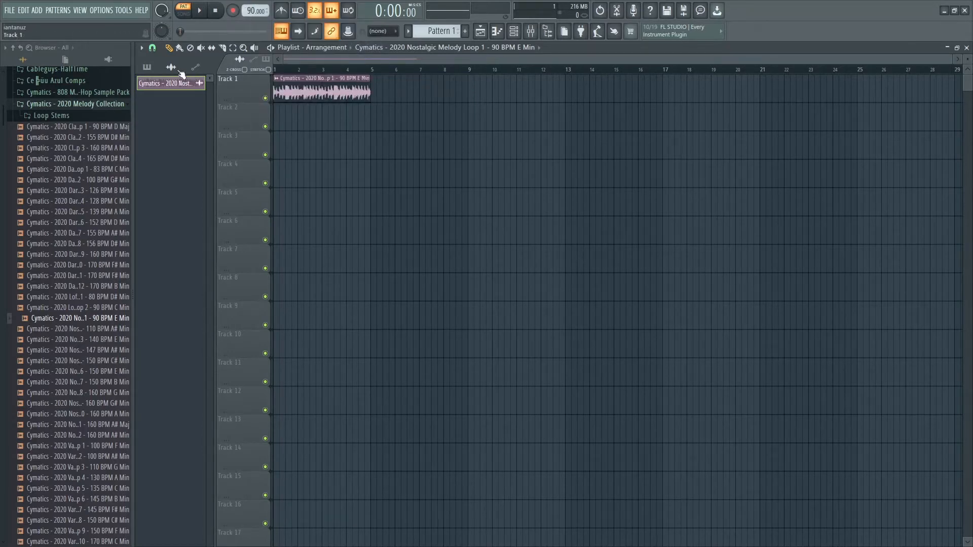
# - Place a two-bar Pattern 1 clip at bar 1 of Track 2 and duplicate it into bars 3 and 4
pyautogui.click(147, 67)
pyautogui.click(286, 117)
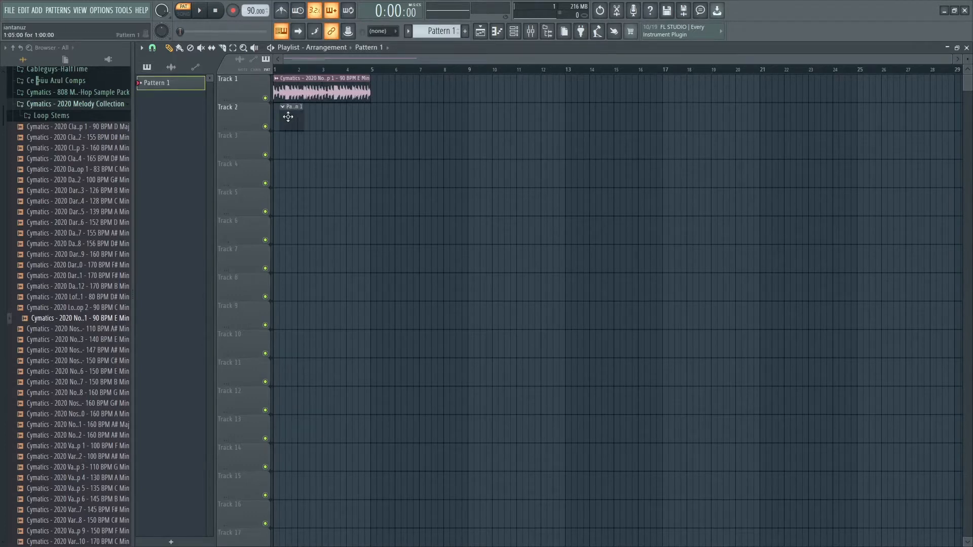
pyautogui.moveTo(293, 120); pyautogui.dragTo(320, 114)
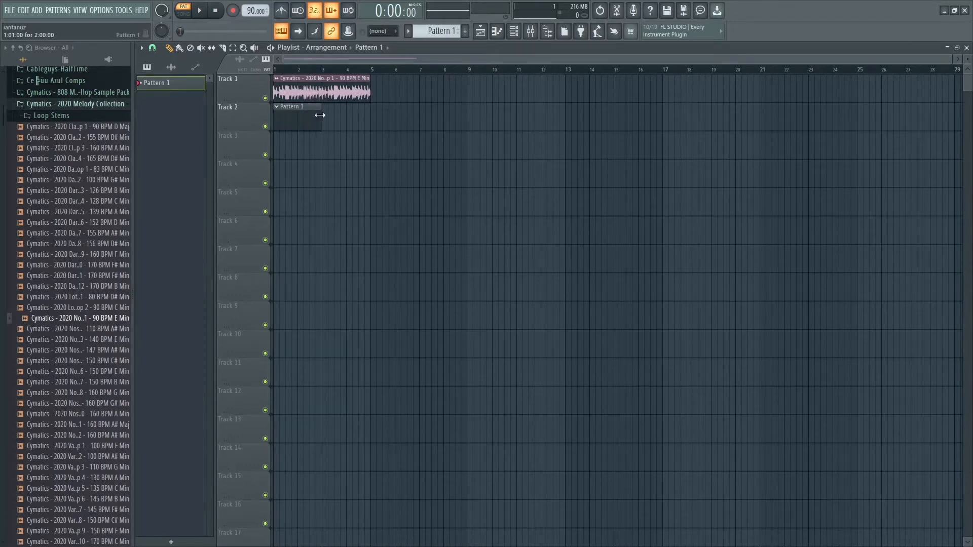
pyautogui.click(310, 114)
pyautogui.hotkey('ctrl', 'b')
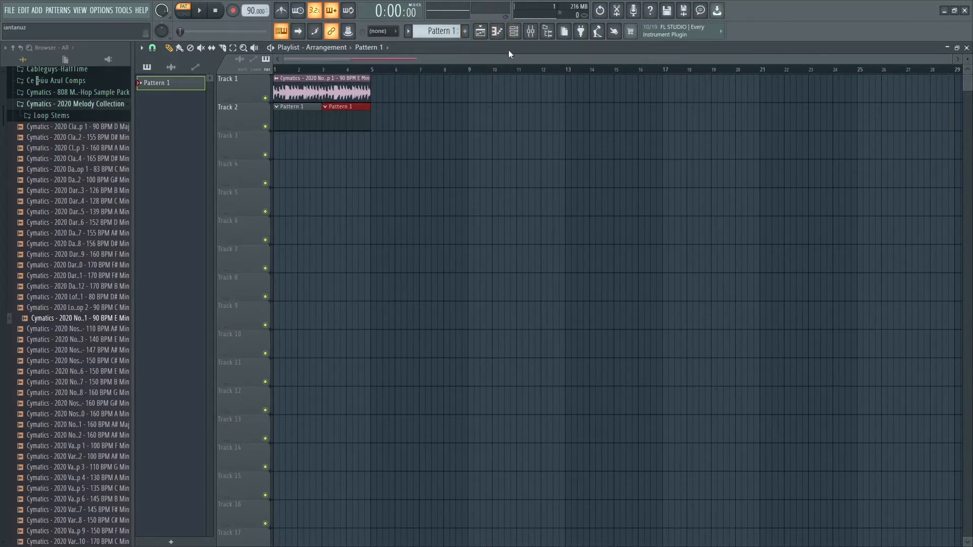
# - Open the Claps folder of the PeeJay - Volume I drum kit and audition PJ - Blair (Clap)
pyautogui.click(128, 104)
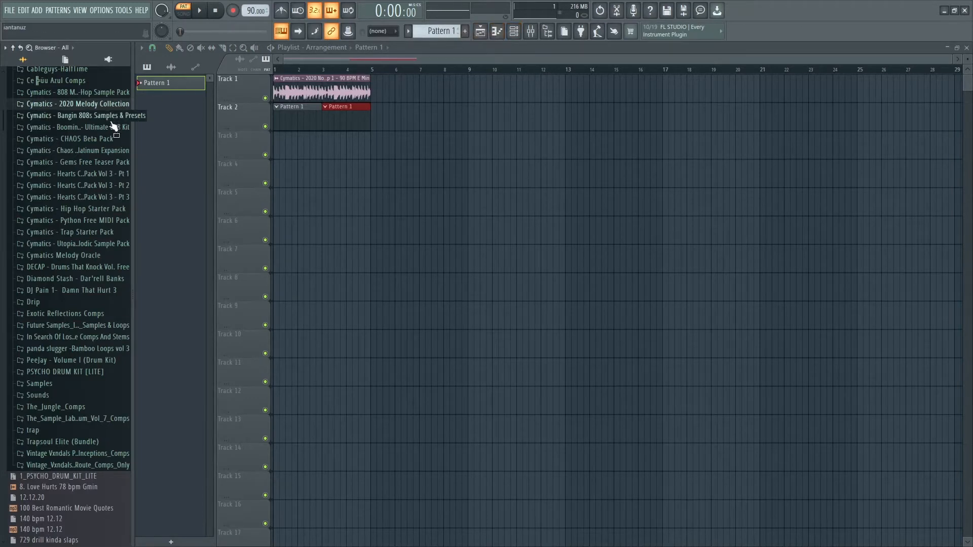
pyautogui.scroll(-4, 113, 178)
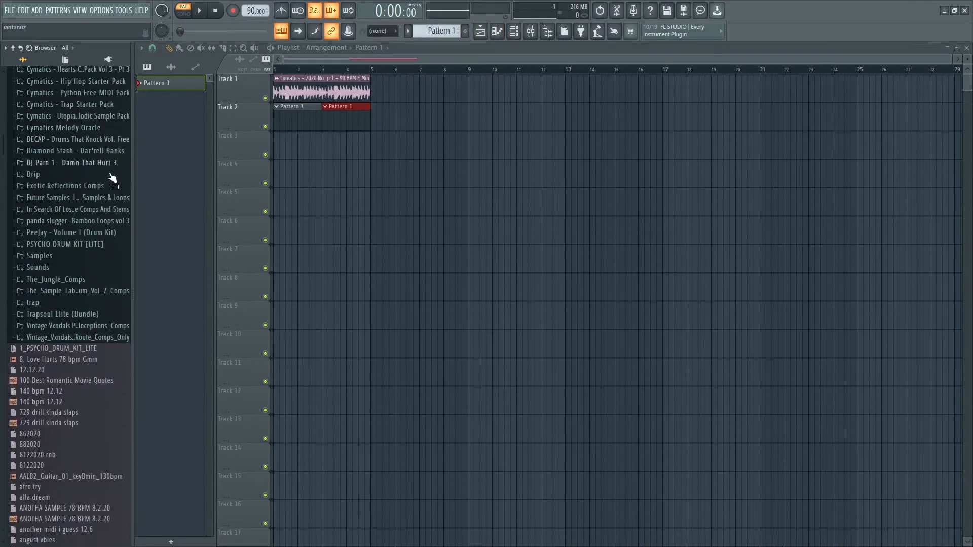
pyautogui.click(101, 234)
pyautogui.scroll(5, 96, 223)
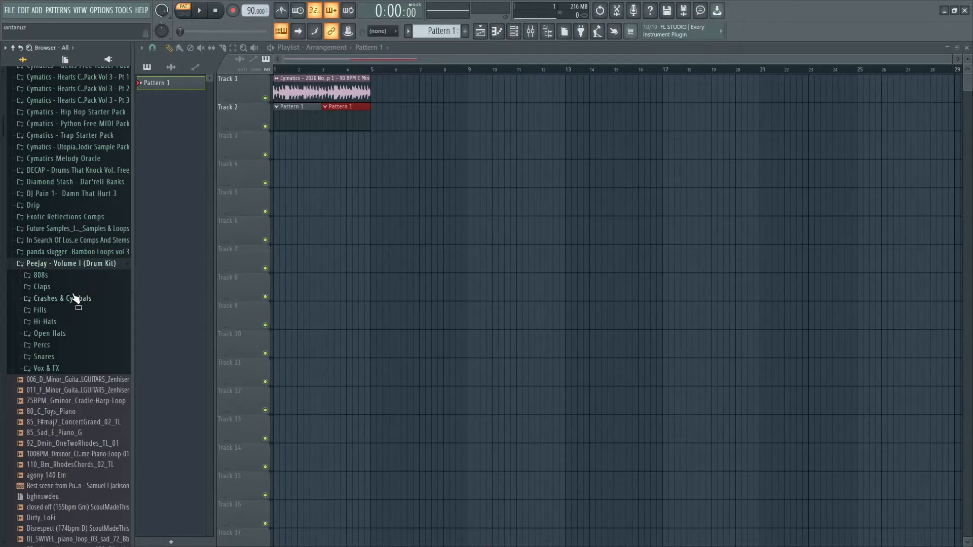
pyautogui.click(87, 286)
pyautogui.click(82, 286)
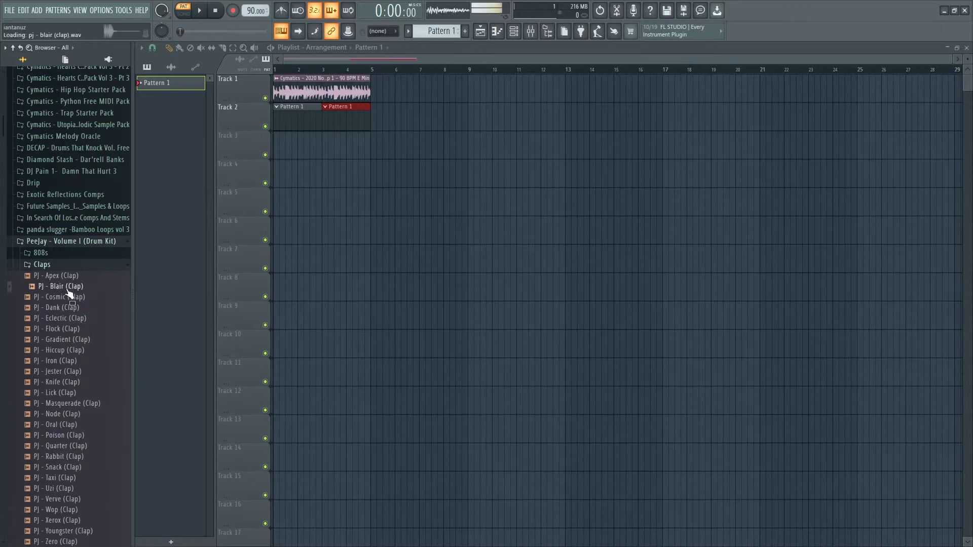
# - Duplicate the melody and Pattern 1 clips twice to fill bars 5 to 12, and delete the copies in bars 9 to 12
pyautogui.click(531, 31)
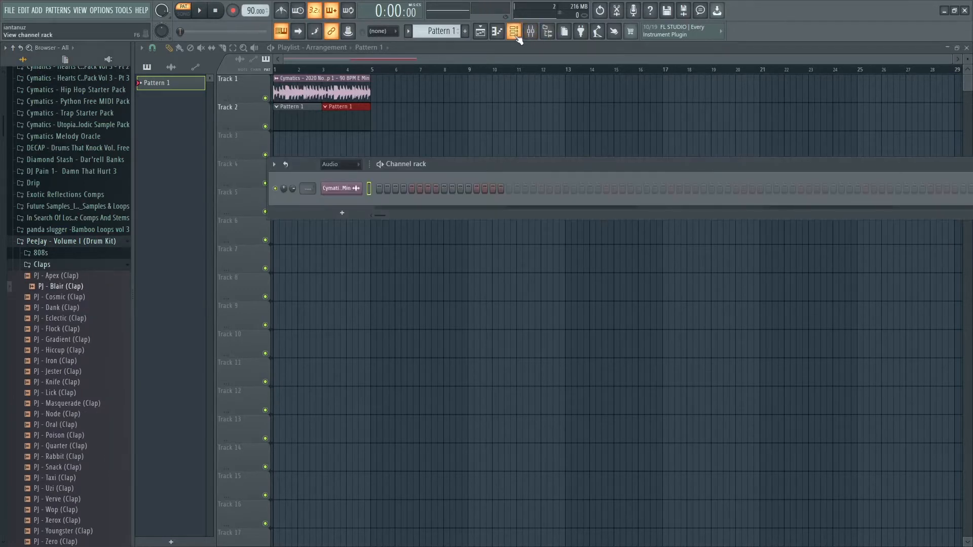
pyautogui.click(481, 32)
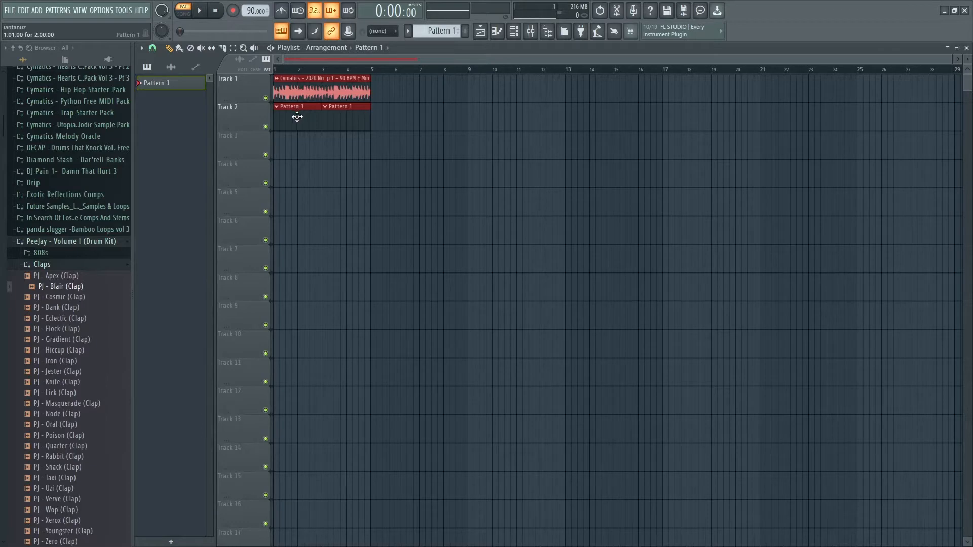
pyautogui.moveTo(293, 119); pyautogui.dragTo(391, 128)
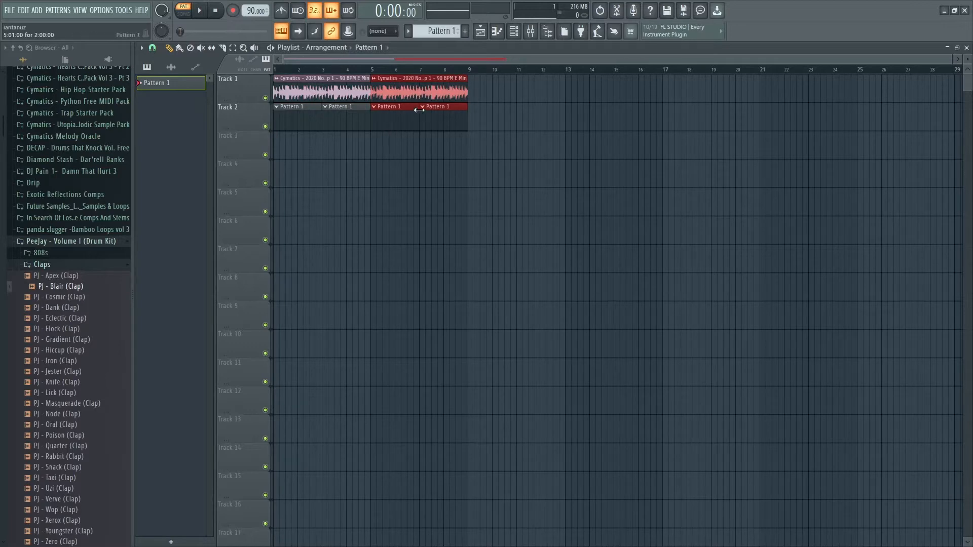
pyautogui.hotkey('ctrl', 'b')
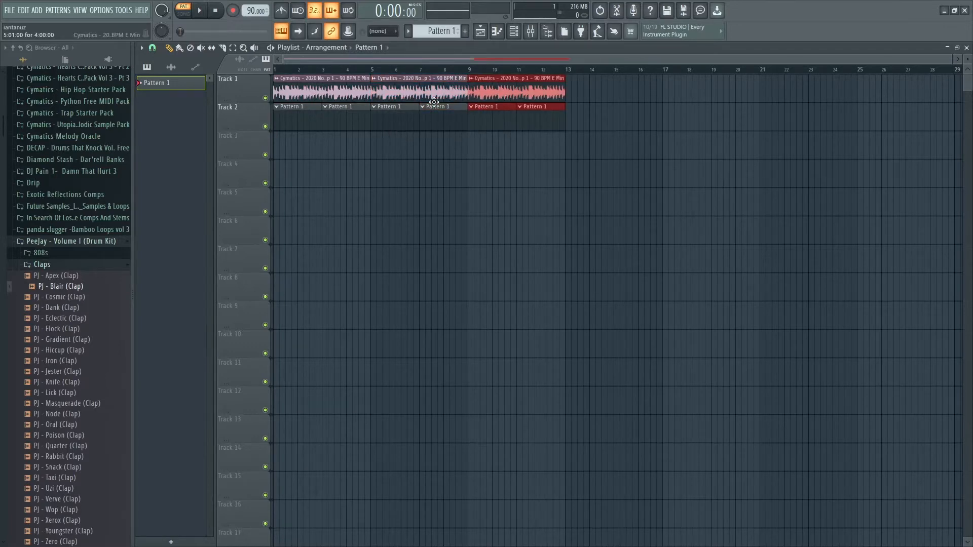
pyautogui.moveTo(559, 88); pyautogui.dragTo(501, 125)
pyautogui.press('Delete')
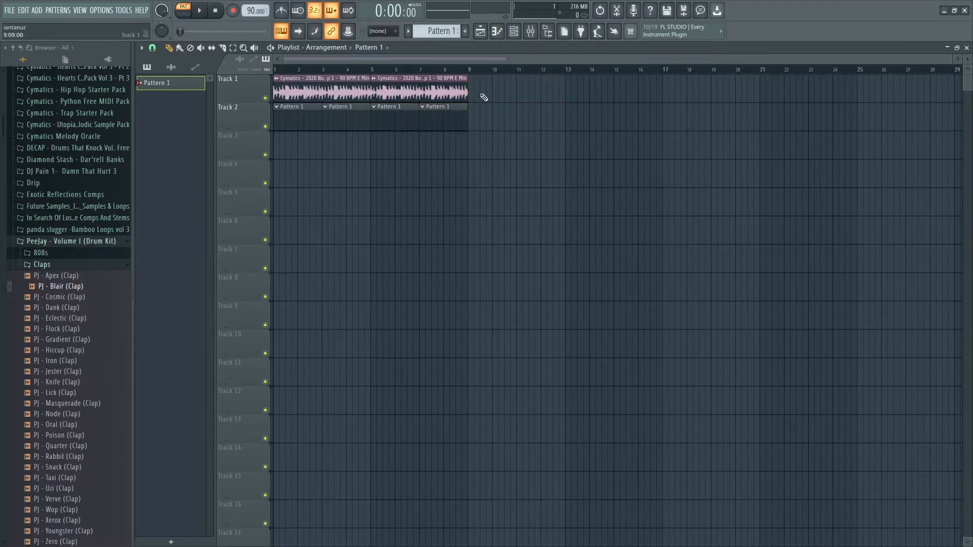
# - Delete the melody and Pattern 1 copies in bars 5 to 8 and undo that deletion
pyautogui.moveTo(484, 97); pyautogui.dragTo(389, 116)
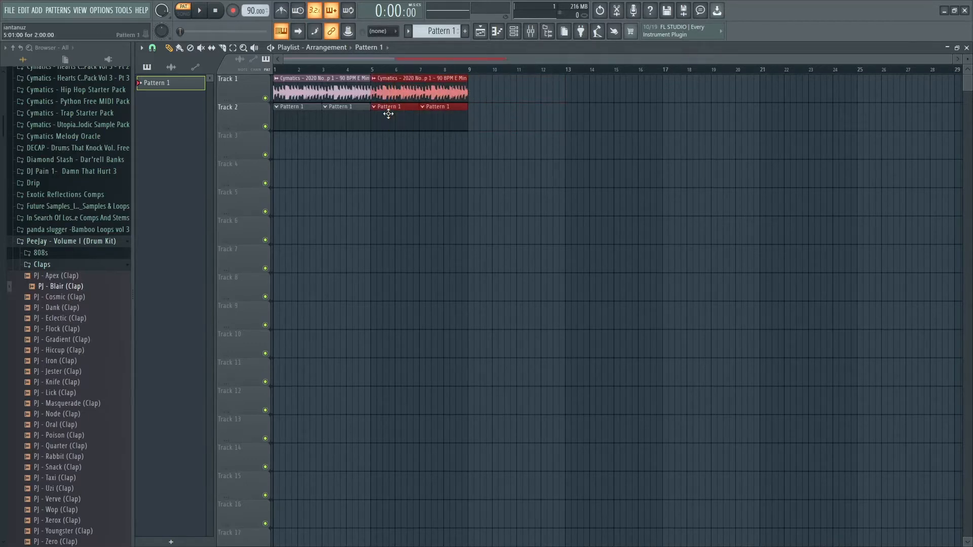
pyautogui.press('Delete')
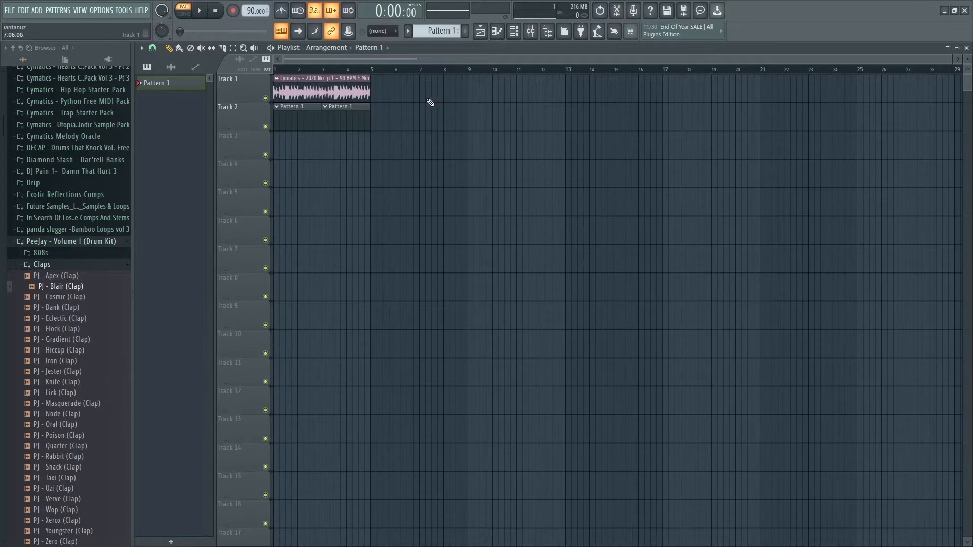
pyautogui.hotkey('ctrl', 'z')
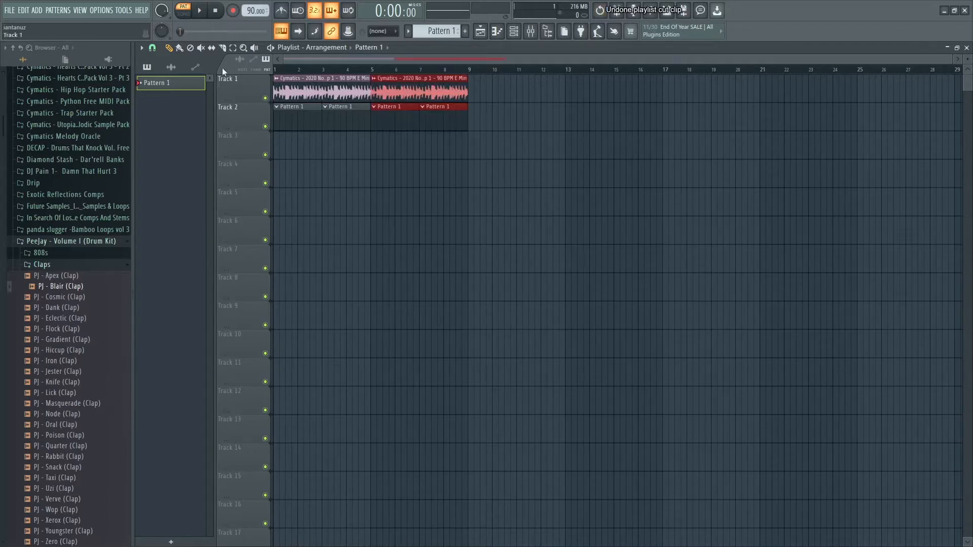
pyautogui.click(24, 11)
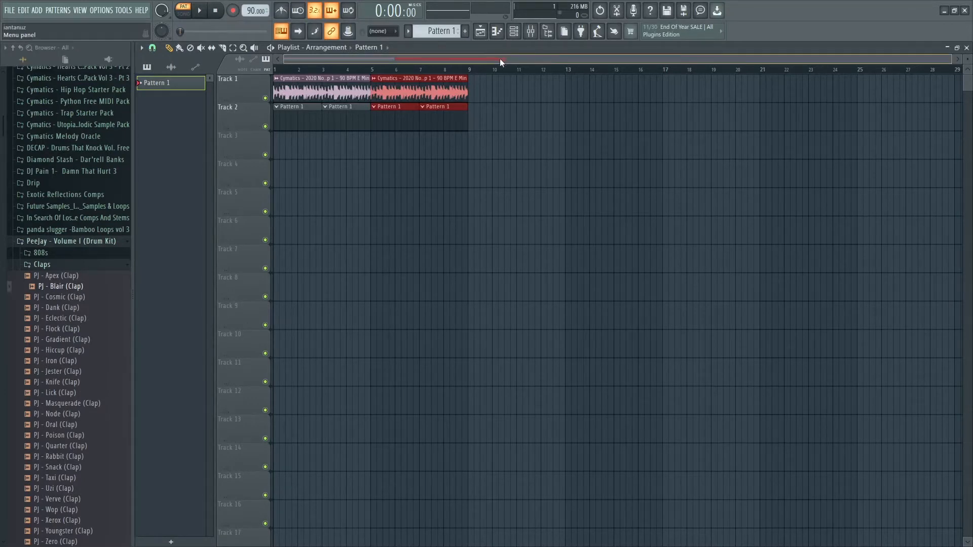
# - Show all channels in the channel rack and replace the 808 Clap sample with PJ - Blair (Clap)
pyautogui.click(514, 32)
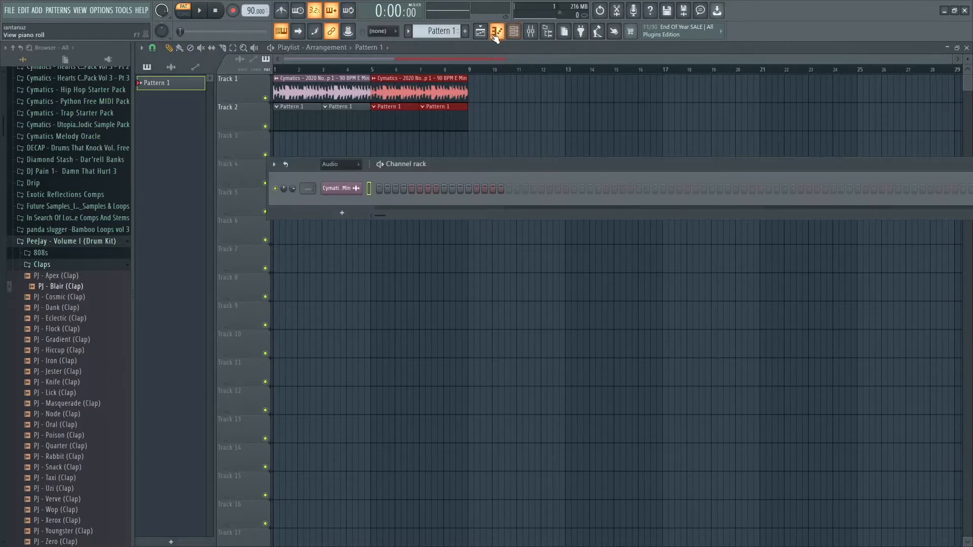
pyautogui.click(343, 176)
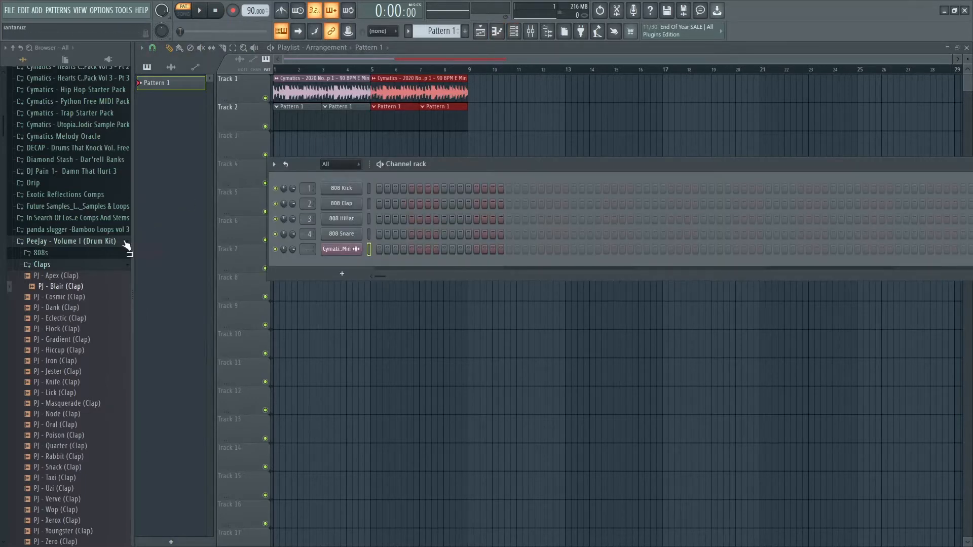
pyautogui.moveTo(81, 289); pyautogui.dragTo(334, 205)
# - Delete the 808 HiHat, 808 Snare and 808 Kick channels from the channel rack
pyautogui.rightClick(339, 218)
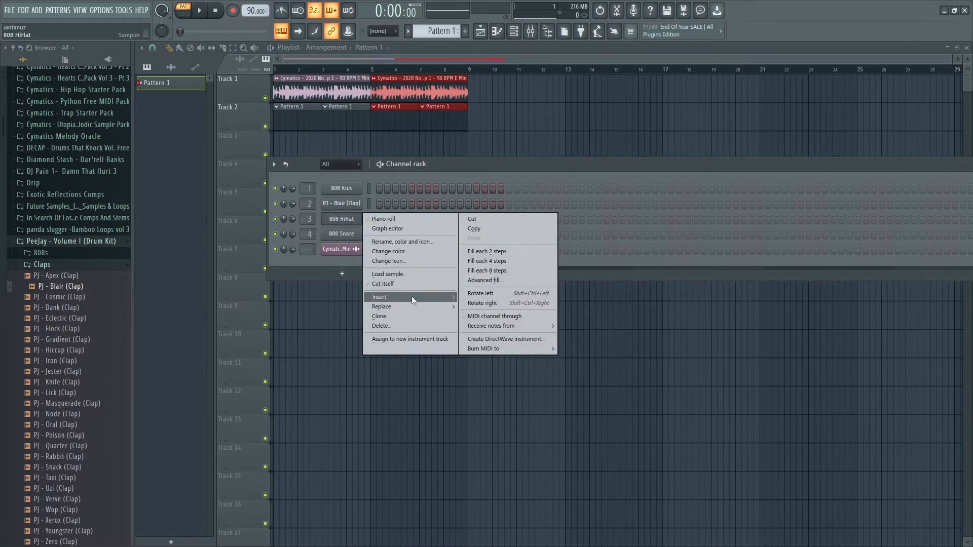
pyautogui.click(403, 325)
pyautogui.rightClick(341, 219)
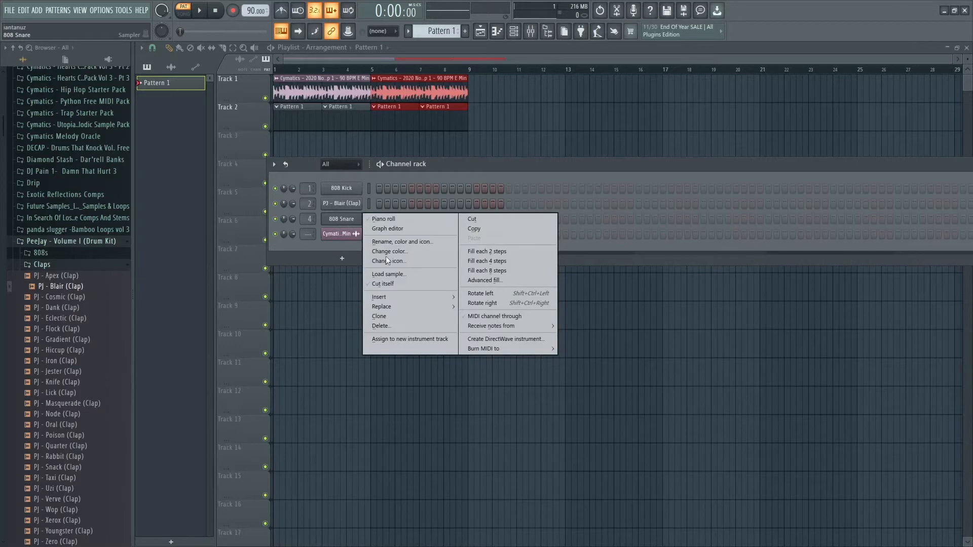
pyautogui.click(397, 324)
pyautogui.rightClick(340, 192)
pyautogui.click(430, 295)
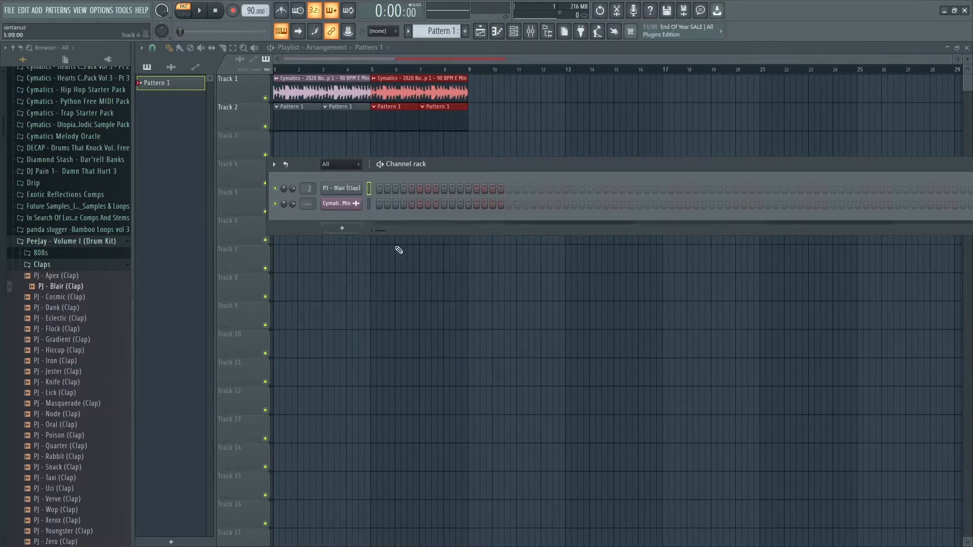
# - Try PJ - Blair (Clap) hits on steps 9 and 25 of Pattern 1 and audition them in song mode
pyautogui.click(411, 189)
pyautogui.click(541, 189)
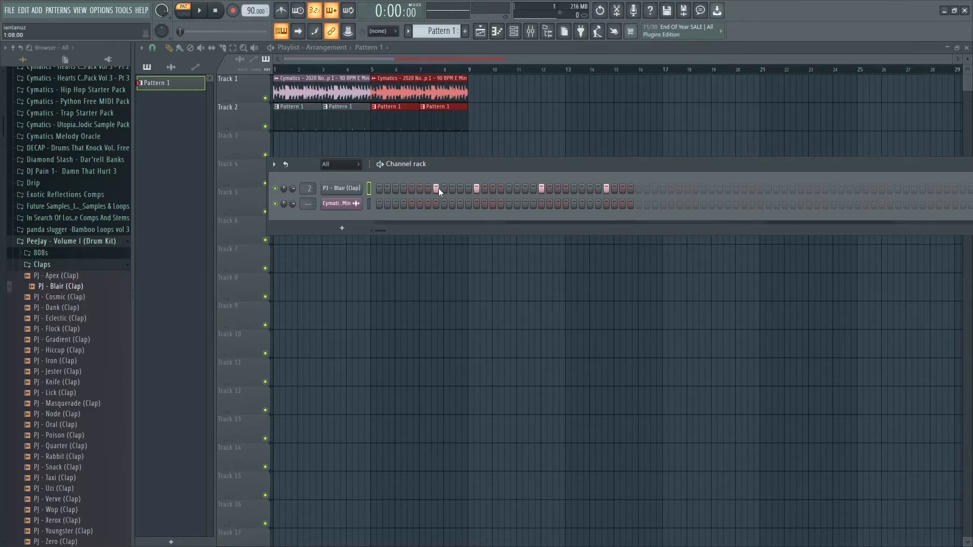
pyautogui.click(573, 189)
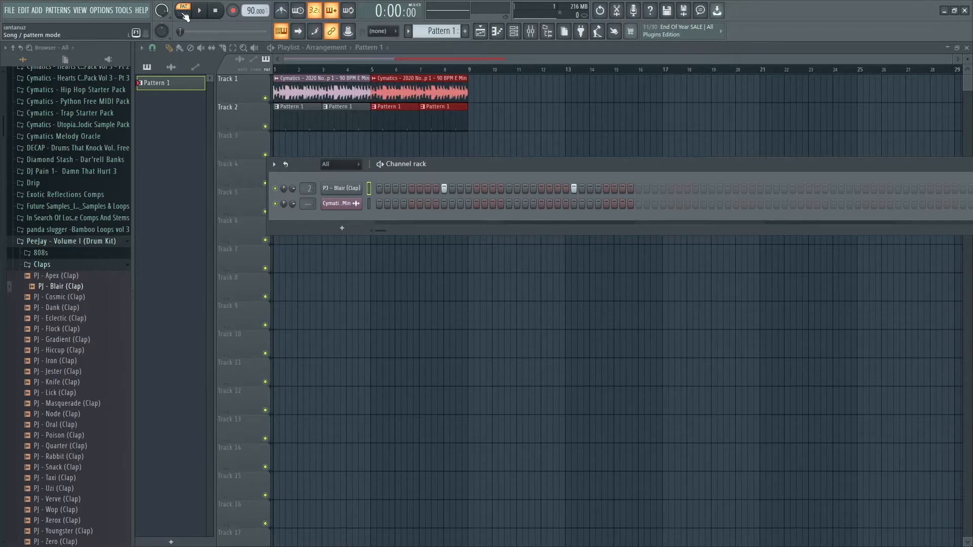
pyautogui.press('space')
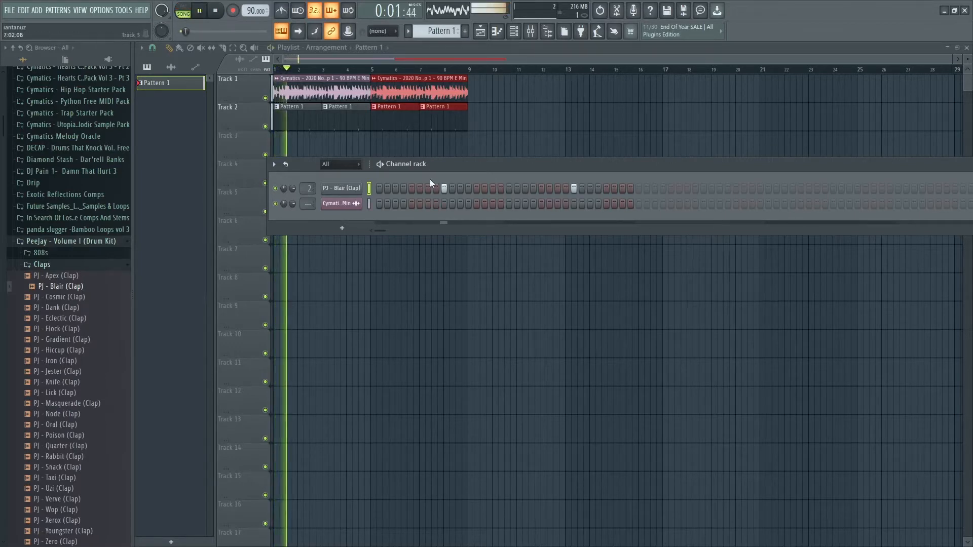
pyautogui.press('space')
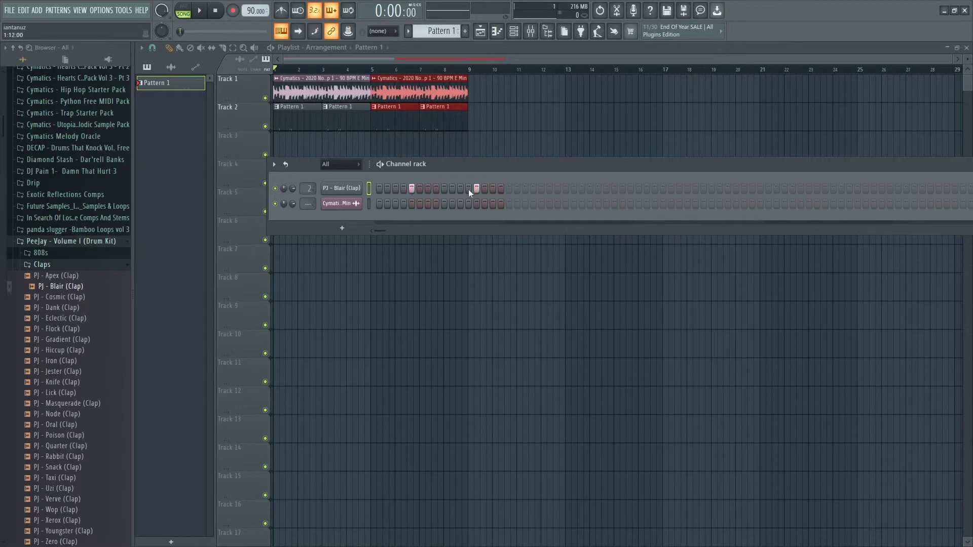
# - Place PJ - Blair (Clap) hits on steps 5, 13, 21 and 29 of Pattern 1 and play the song to check them
pyautogui.click(541, 189)
pyautogui.press('space')
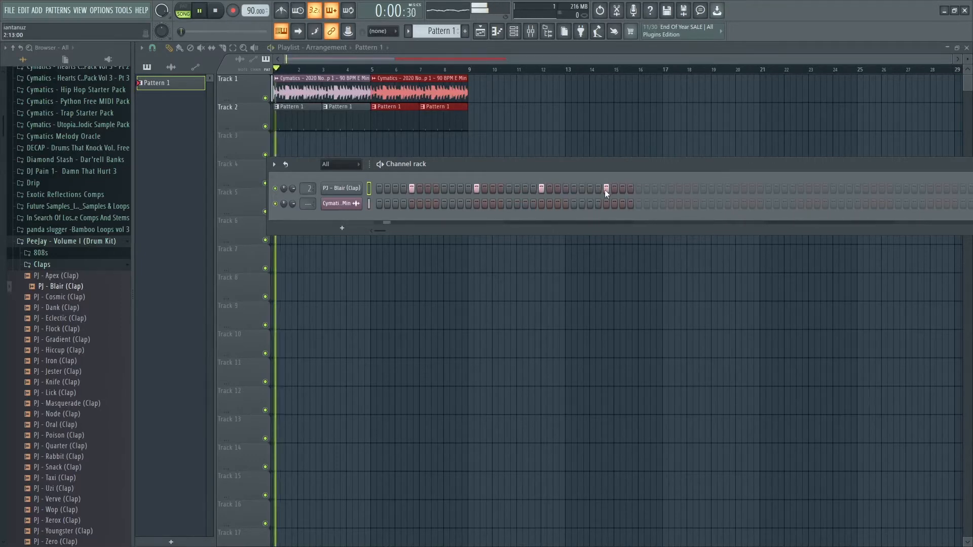
pyautogui.click(605, 188)
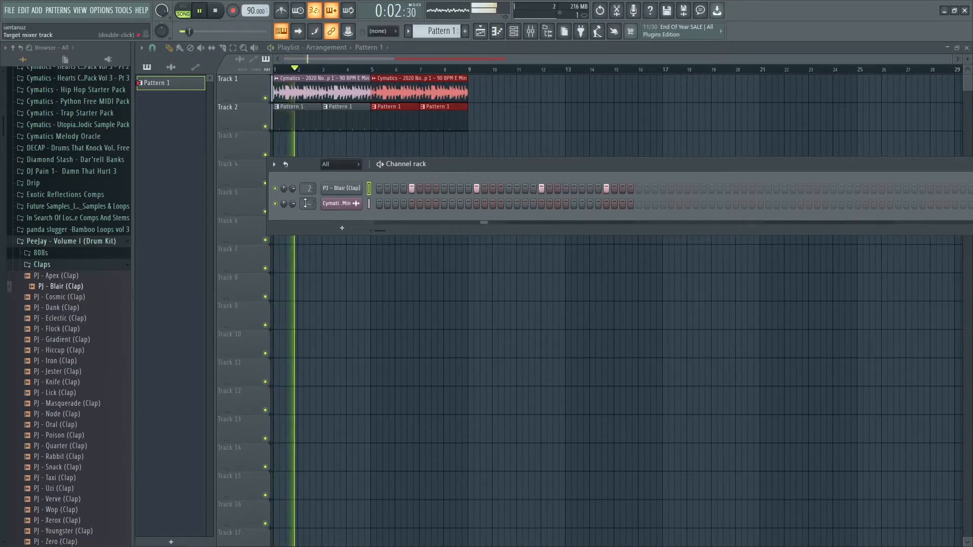
pyautogui.press('space')
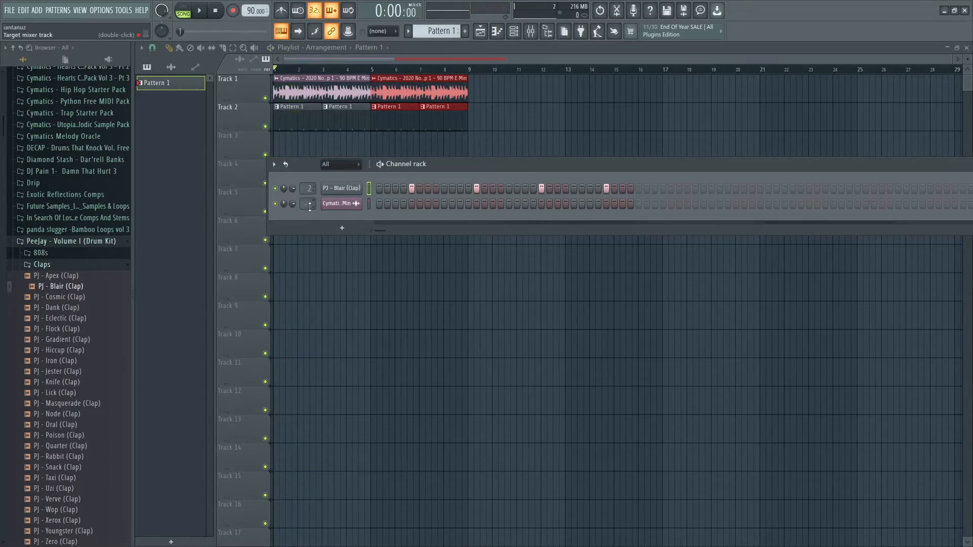
# - Route the Cymatics melody loop channel to mixer track 1 and open the mixer
pyautogui.moveTo(310, 207); pyautogui.dragTo(310, 203)
pyautogui.click(342, 204)
pyautogui.click(523, 33)
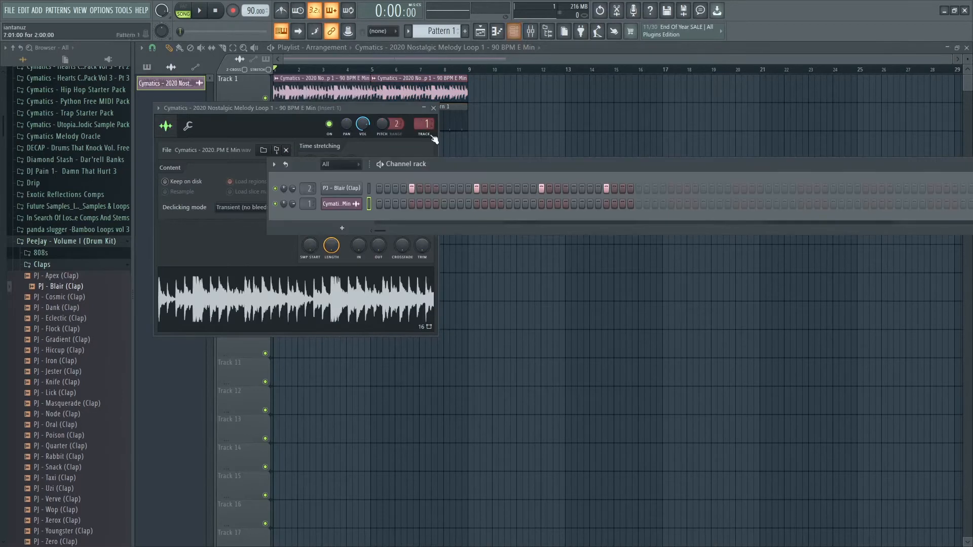
pyautogui.click(530, 31)
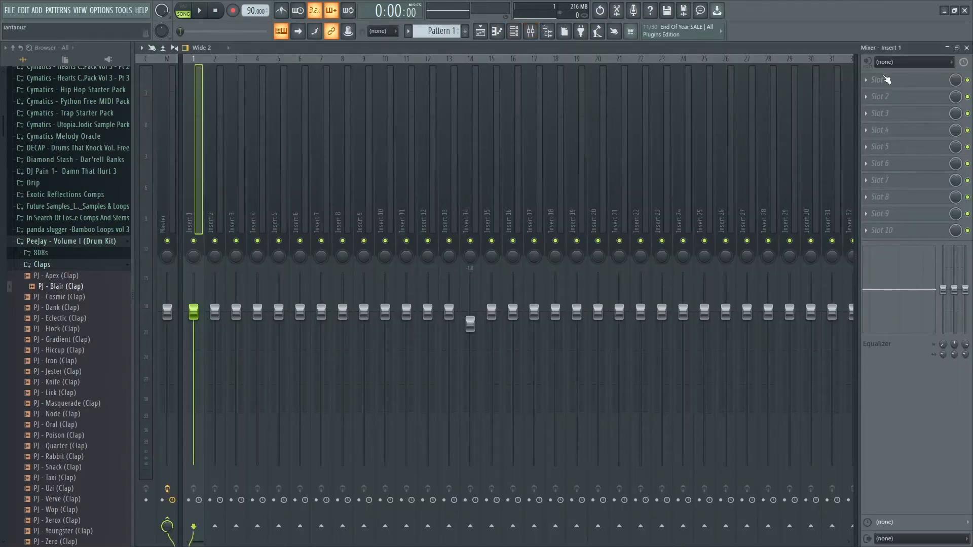
# - Load Fruity Parametric EQ 2 into slot 1 of Insert 1 and lower that track's volume fader
pyautogui.click(885, 82)
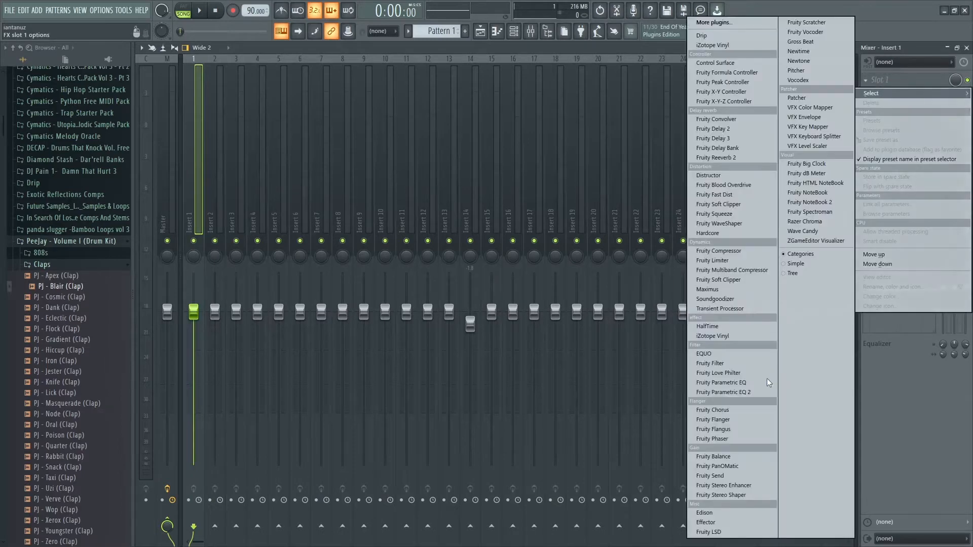
pyautogui.click(733, 393)
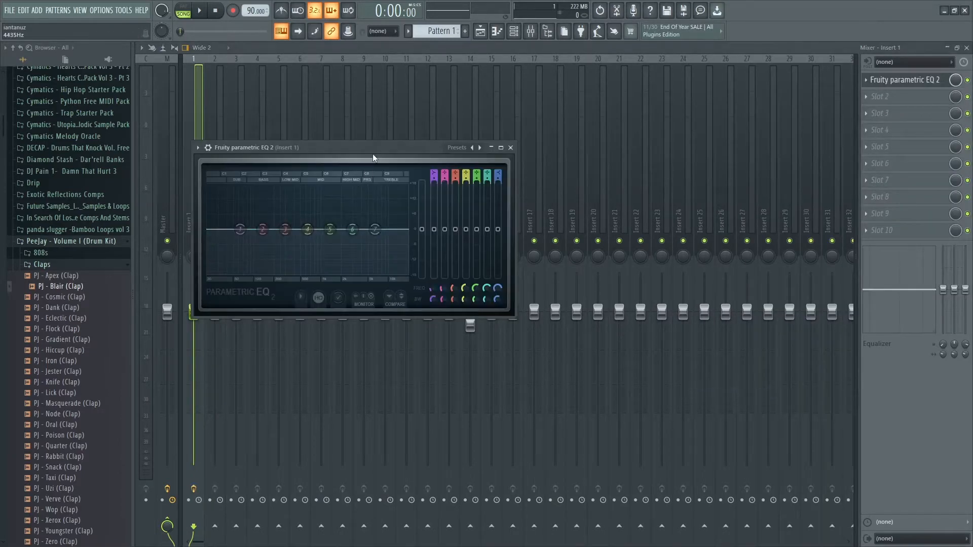
pyautogui.moveTo(381, 164); pyautogui.dragTo(570, 151)
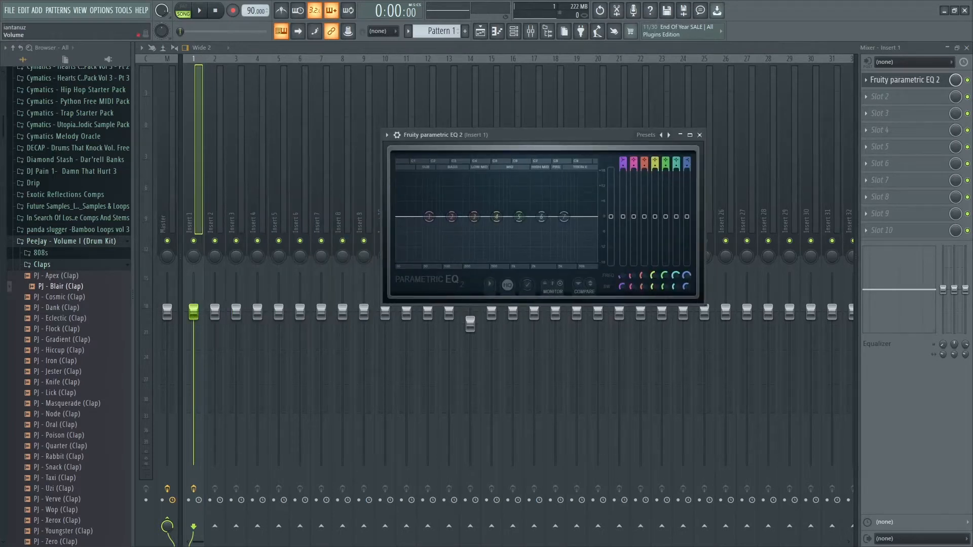
pyautogui.moveTo(193, 312); pyautogui.dragTo(194, 341)
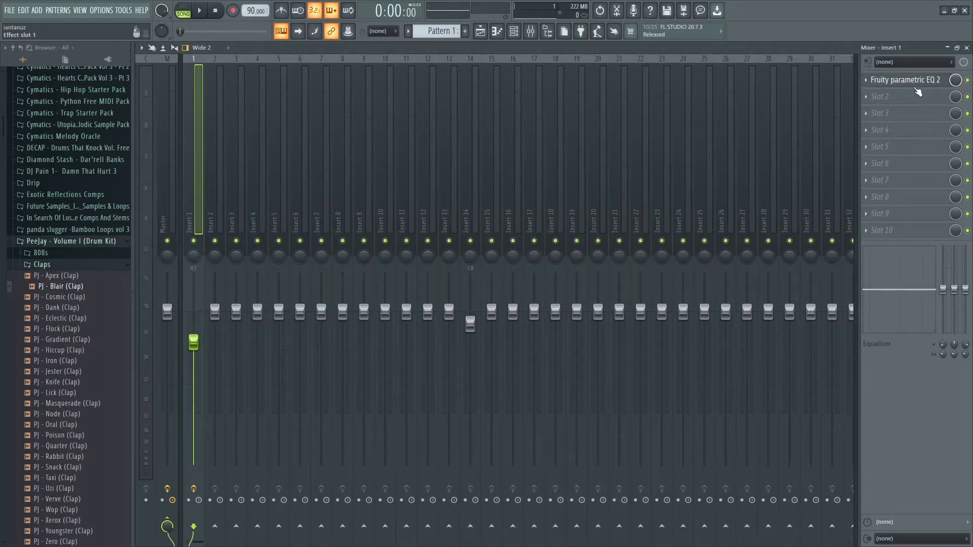
# - With the song playing, set the melody EQ's band 1 order to Steep 8 and cut the low frequencies
pyautogui.click(904, 80)
pyautogui.press('space')
pyautogui.rightClick(428, 216)
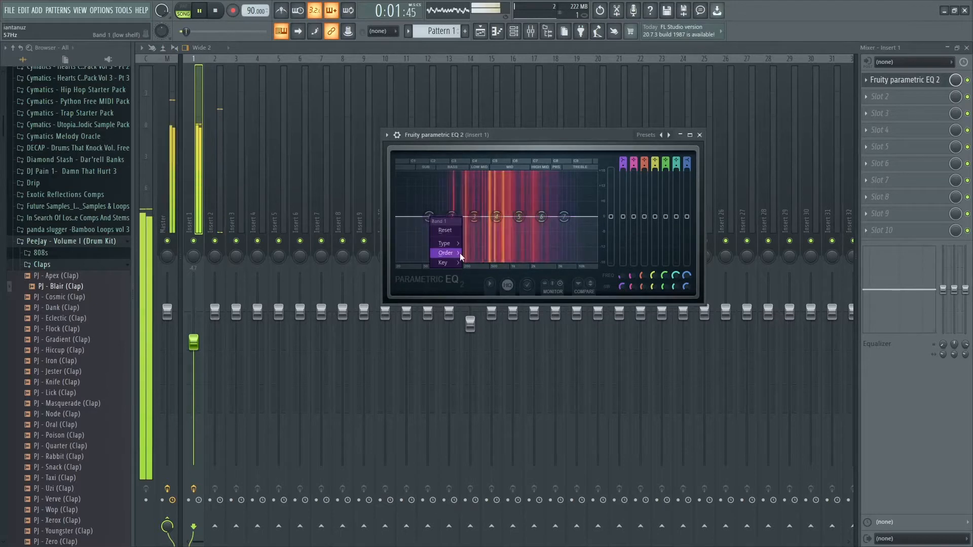
pyautogui.click(476, 253)
pyautogui.moveTo(429, 216); pyautogui.dragTo(459, 260)
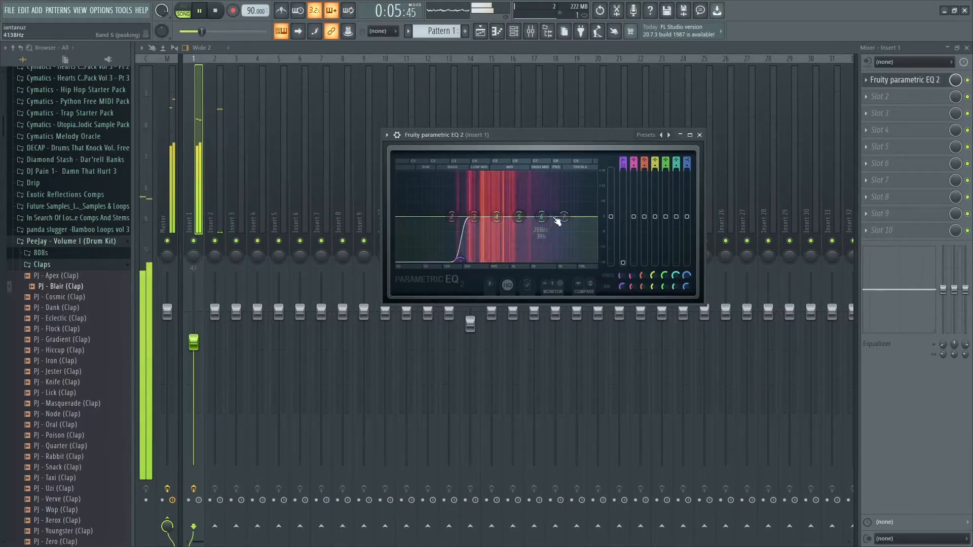
# - Set the melody EQ's band 7 order to Steep 8, cut the high frequencies, and stop playback
pyautogui.rightClick(563, 217)
pyautogui.moveTo(581, 253)
pyautogui.click(612, 253)
pyautogui.moveTo(564, 217); pyautogui.dragTo(567, 248)
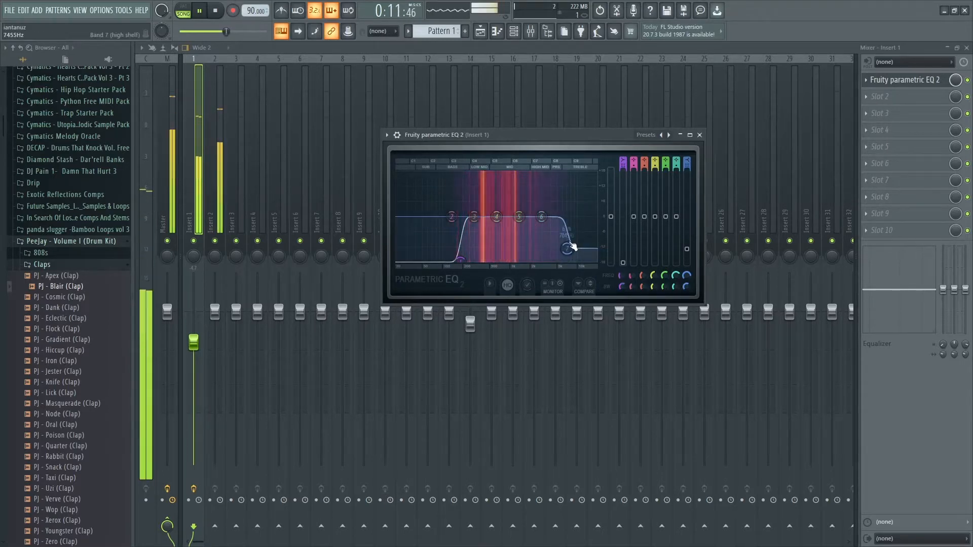
pyautogui.press('space')
# - Reset EQ band 7, lower it again, and return the equalizer to its Default preset
pyautogui.rightClick(568, 249)
pyautogui.moveTo(584, 286)
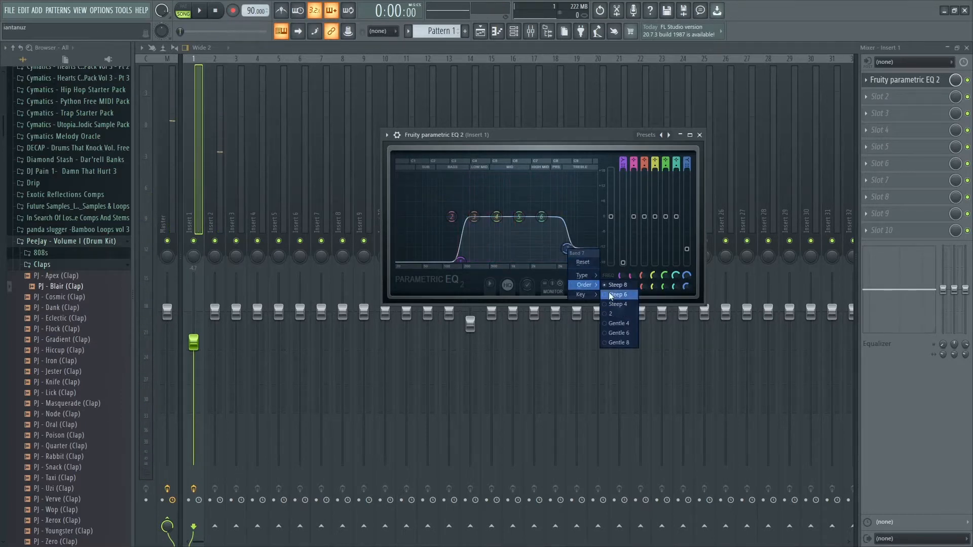
pyautogui.click(583, 262)
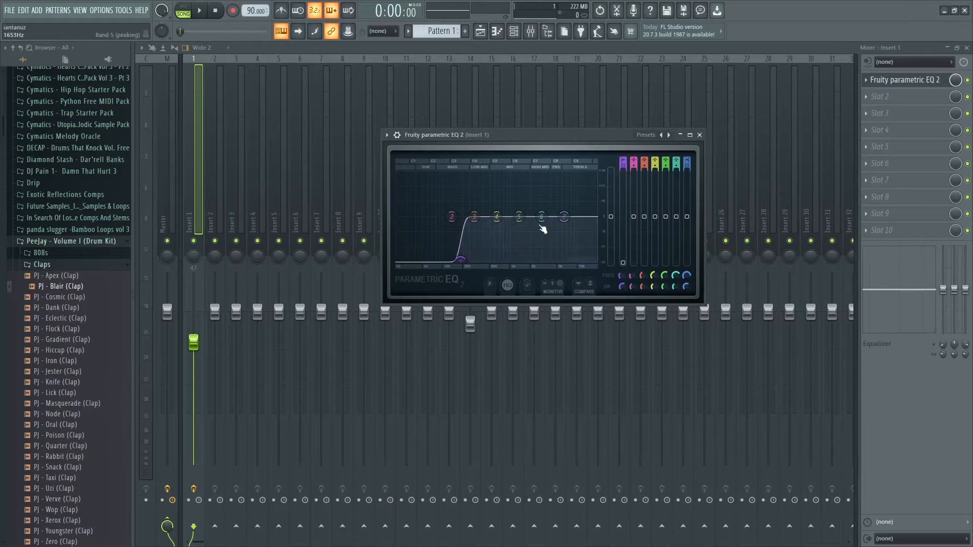
pyautogui.moveTo(564, 217); pyautogui.dragTo(568, 242)
pyautogui.rightClick(569, 239)
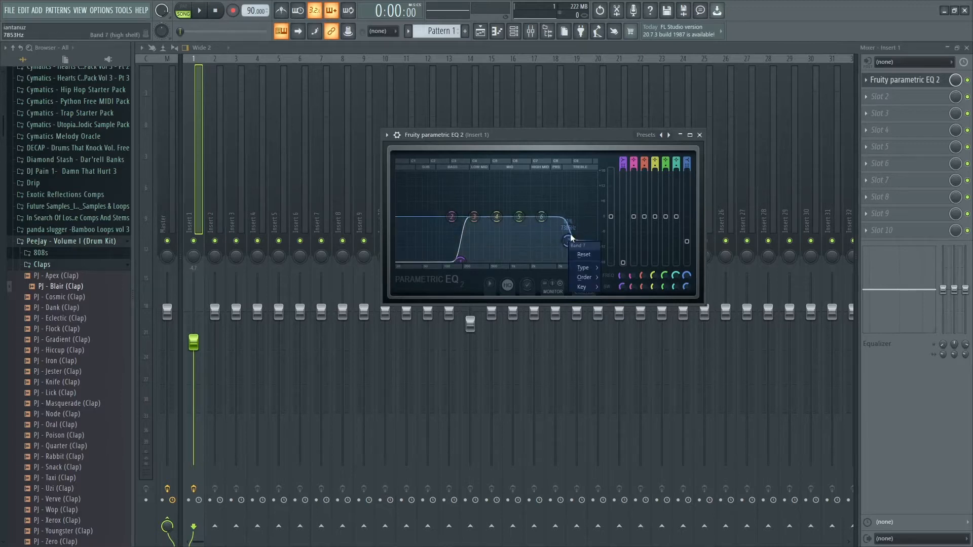
pyautogui.moveTo(593, 279)
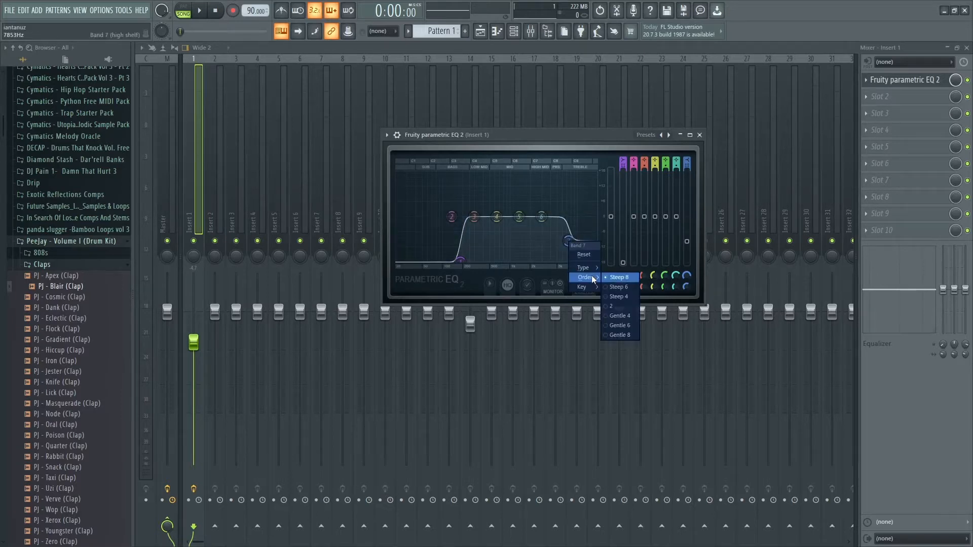
pyautogui.click(668, 134)
pyautogui.click(668, 135)
# - Pull EQ band 1 fully down with a steep order and shift it slightly higher in frequency to cut the melody's lows
pyautogui.moveTo(433, 216); pyautogui.dragTo(430, 250)
pyautogui.rightClick(430, 250)
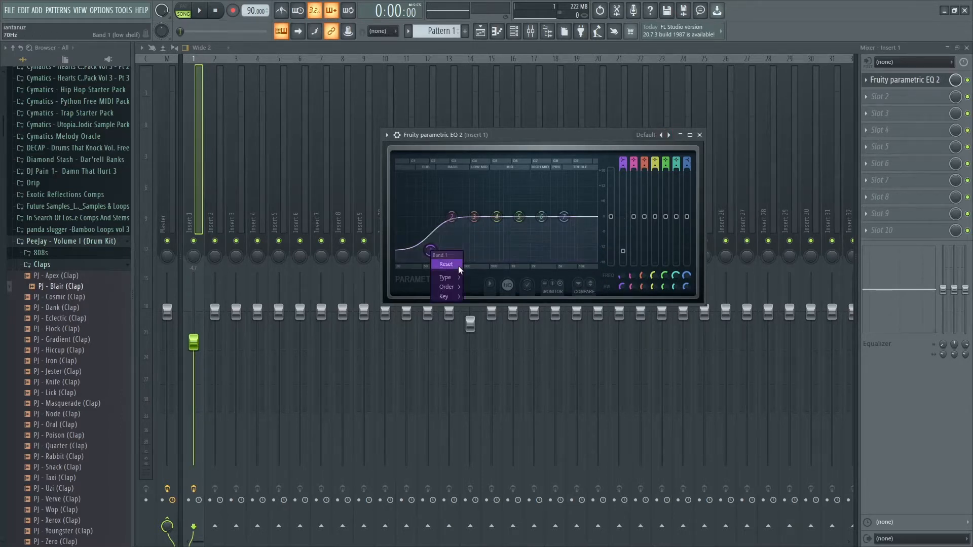
pyautogui.moveTo(453, 278)
pyautogui.click(489, 300)
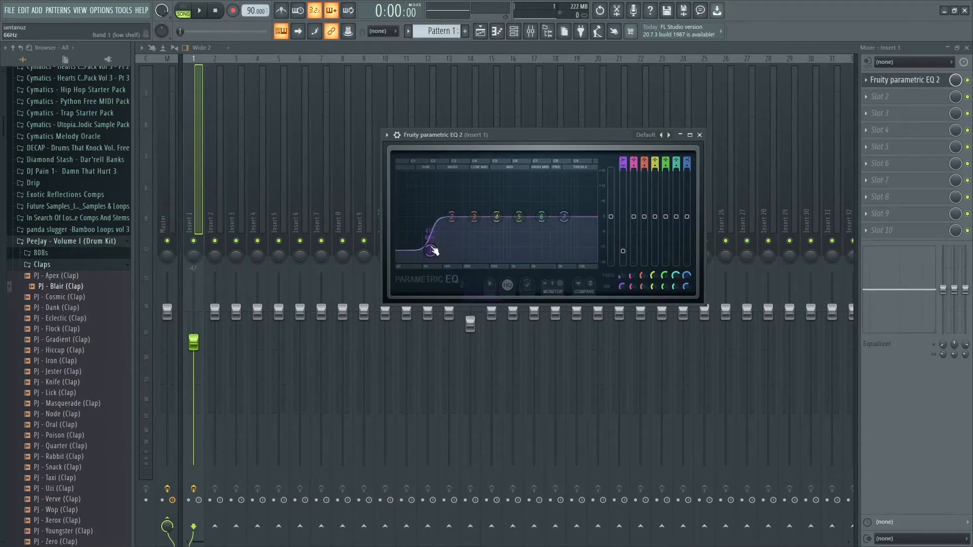
pyautogui.moveTo(432, 250); pyautogui.dragTo(444, 260)
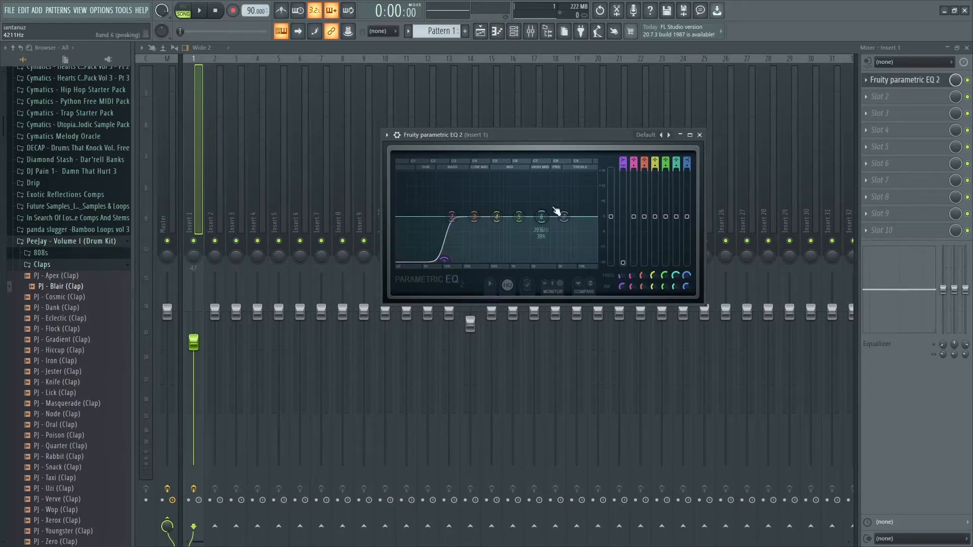
# - Set EQ band 7 to order Steep 8 and cut it to -18 dB at about 6858 Hz
pyautogui.rightClick(564, 217)
pyautogui.moveTo(583, 256)
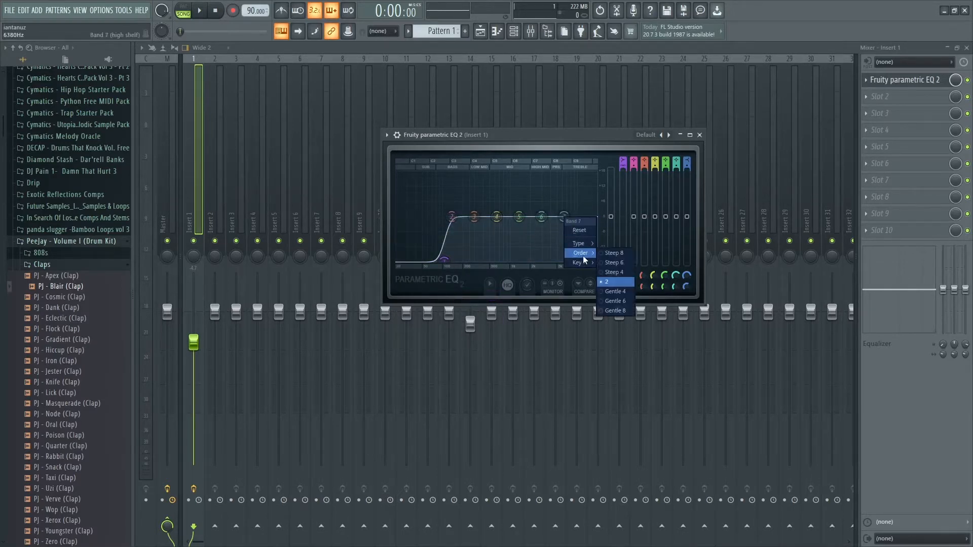
pyautogui.click(619, 255)
pyautogui.moveTo(564, 217); pyautogui.dragTo(566, 260)
# - Move the melody EQ's band 1 low cut further up in frequency while auditioning the song, and slightly lower Insert 1's volume
pyautogui.press('space')
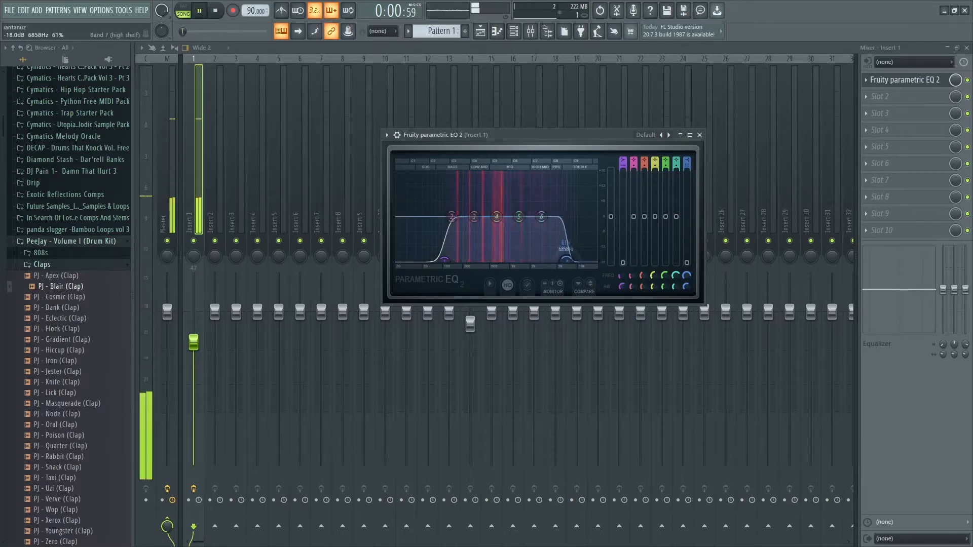
pyautogui.moveTo(444, 261)
pyautogui.mouseDown()
pyautogui.moveTo(458, 260)
pyautogui.moveTo(443, 258)
pyautogui.mouseUp()
pyautogui.press('space')
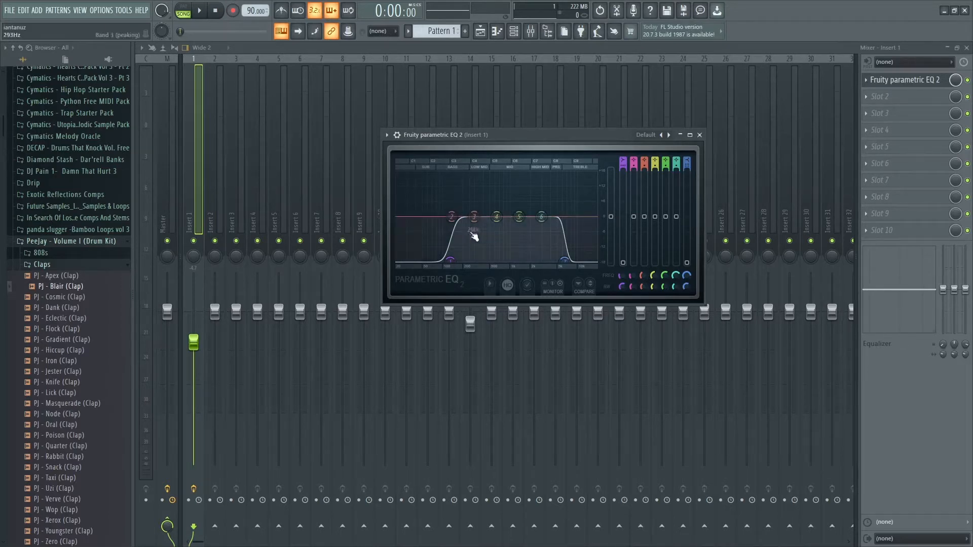
pyautogui.moveTo(450, 261); pyautogui.dragTo(457, 259)
pyautogui.press('space')
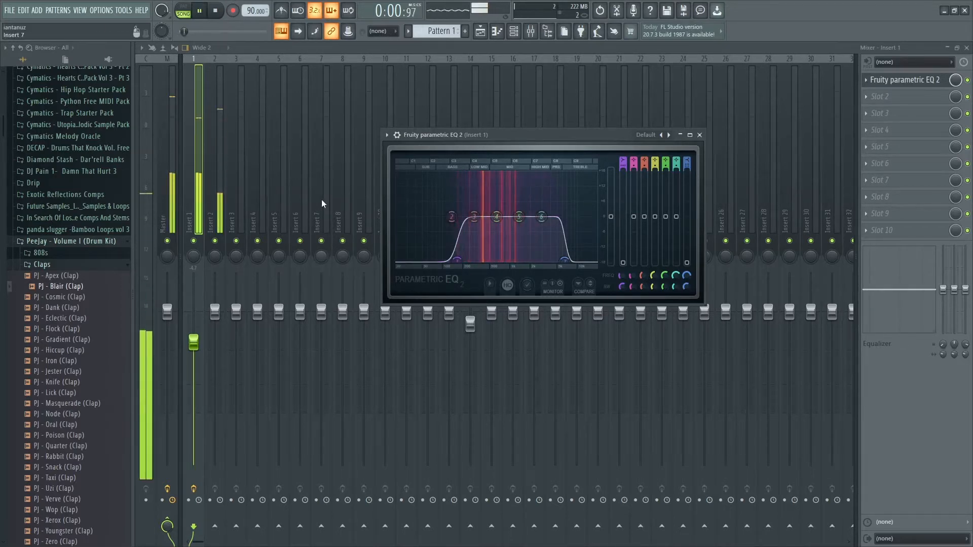
pyautogui.scroll(-2, 194, 343)
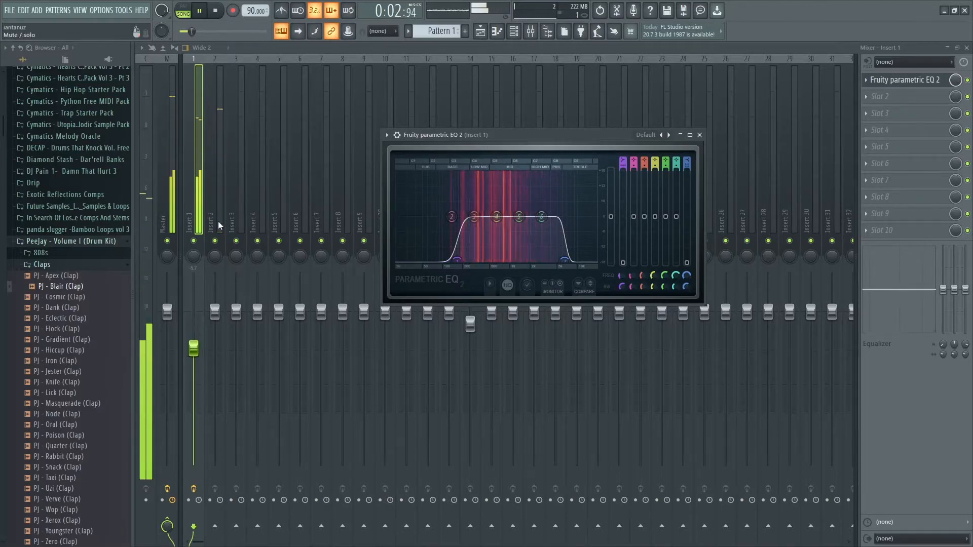
# - Load Fruity Parametric EQ 2 into slot 1 of Insert 2 for the clap
pyautogui.click(223, 195)
pyautogui.click(891, 80)
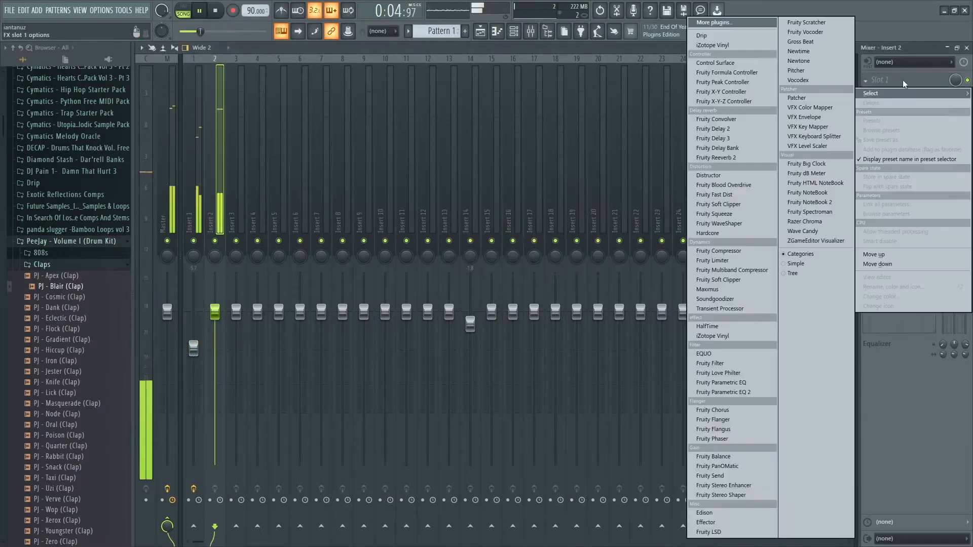
pyautogui.click(750, 390)
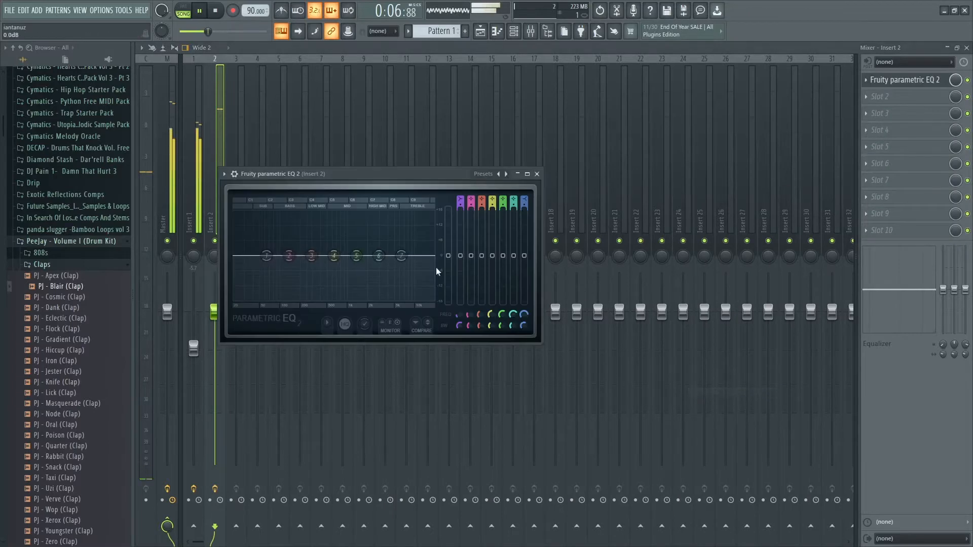
# - Change the order of band 1 in the clap's EQ and pull it fully down into the mids to cut the lows
pyautogui.rightClick(266, 259)
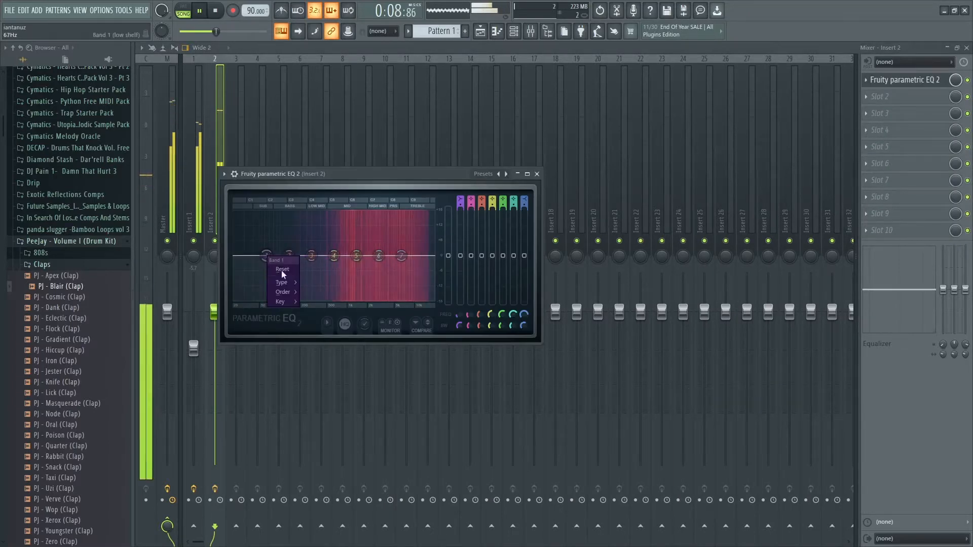
pyautogui.moveTo(292, 292)
pyautogui.click(323, 293)
pyautogui.moveTo(269, 263); pyautogui.dragTo(329, 299)
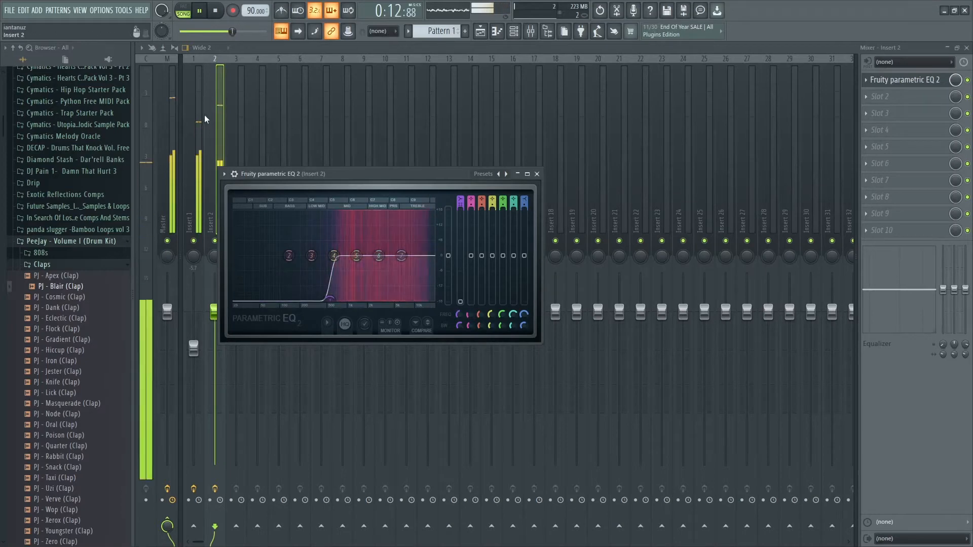
pyautogui.click(208, 157)
# - Create Pattern 2 and place it on Track 3 as four consecutive two-bar clips spanning bars 1 to 8
pyautogui.click(515, 31)
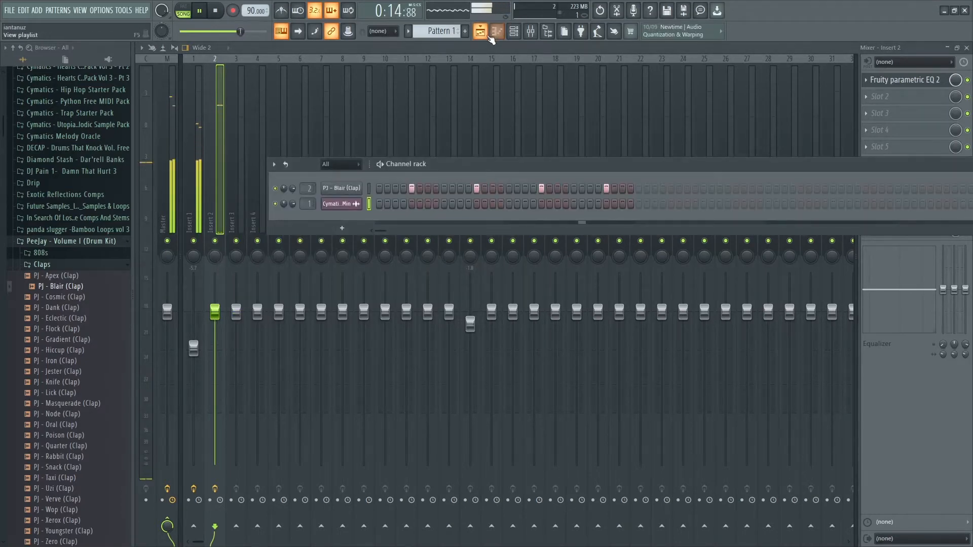
pyautogui.click(481, 32)
pyautogui.click(465, 32)
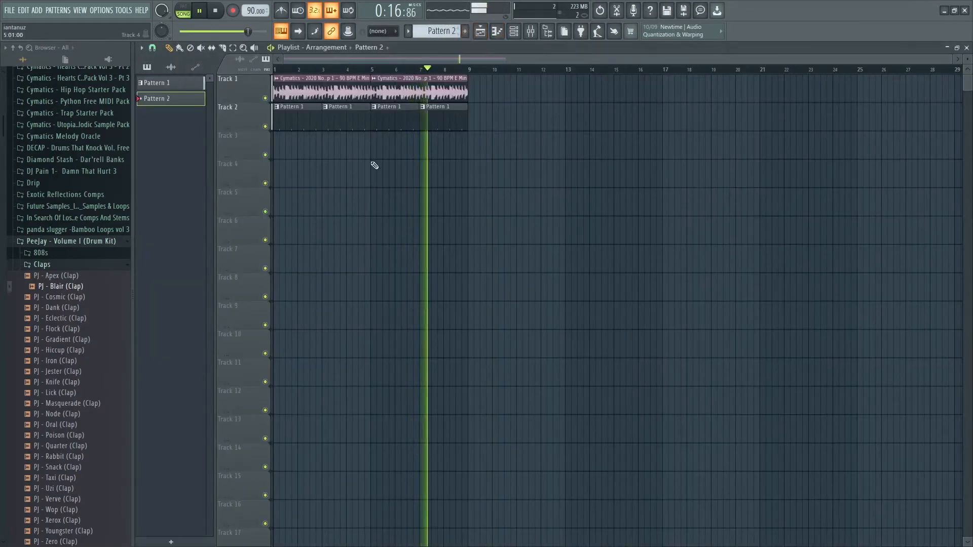
pyautogui.click(302, 147)
pyautogui.moveTo(302, 147)
pyautogui.mouseDown()
pyautogui.moveTo(293, 142)
pyautogui.moveTo(322, 145)
pyautogui.mouseUp()
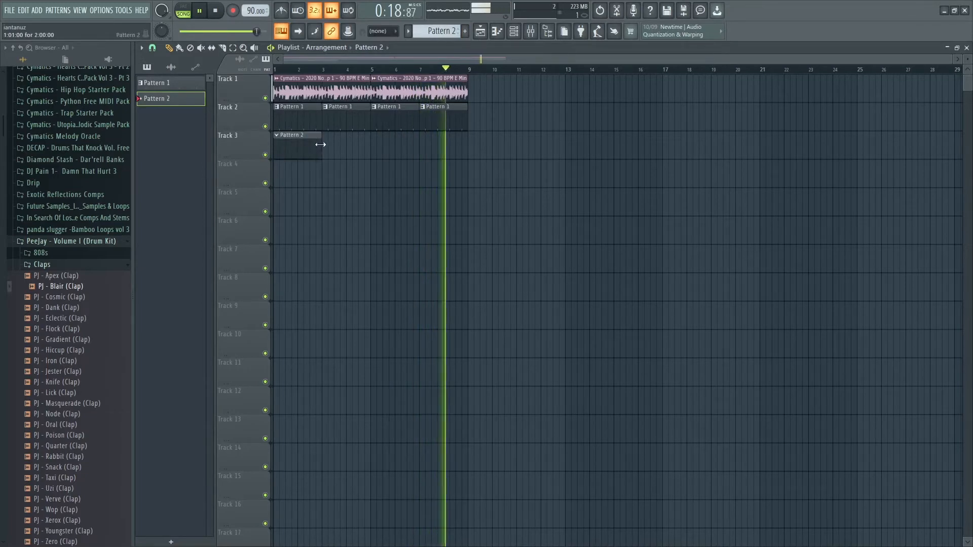
pyautogui.keyDown('ctrl'); pyautogui.click(315, 143); pyautogui.keyUp('ctrl')
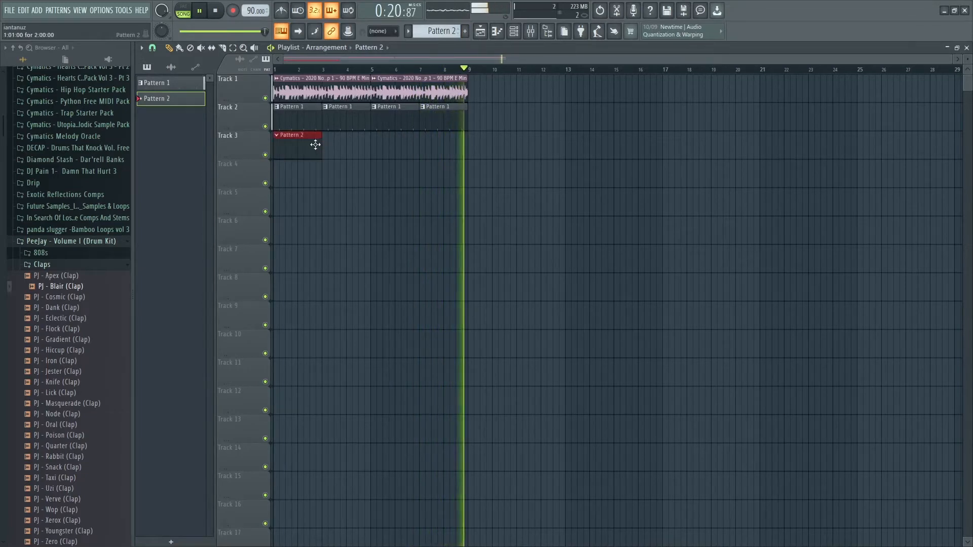
pyautogui.hotkey('ctrl', 'b')
pyautogui.hotkey('ctrl', 'b')
pyautogui.hotkey('ctrl', 'b')
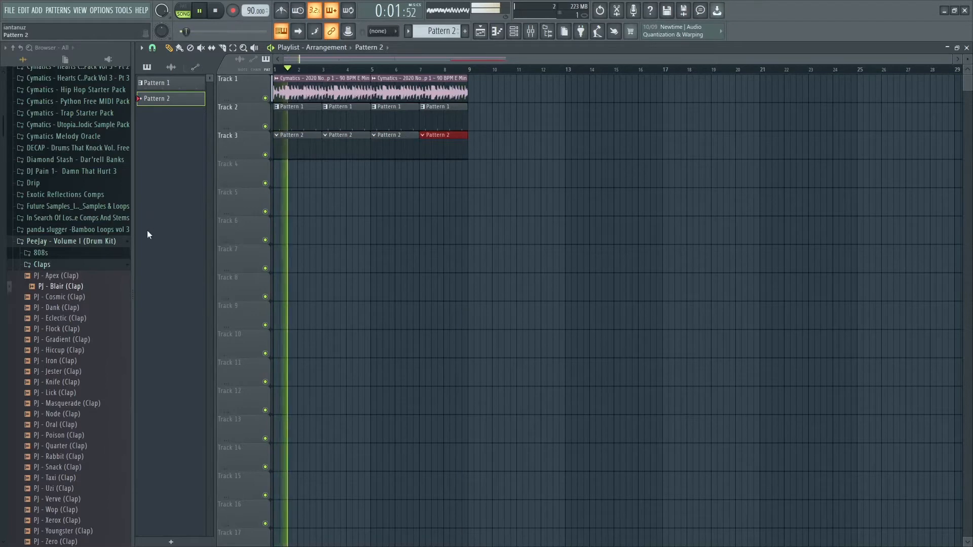
# - Add the PJ - BlasÇ (HH) sample from the kit's Hi-Hats folder as a new channel routed to mixer track 3
pyautogui.press('space')
pyautogui.click(81, 264)
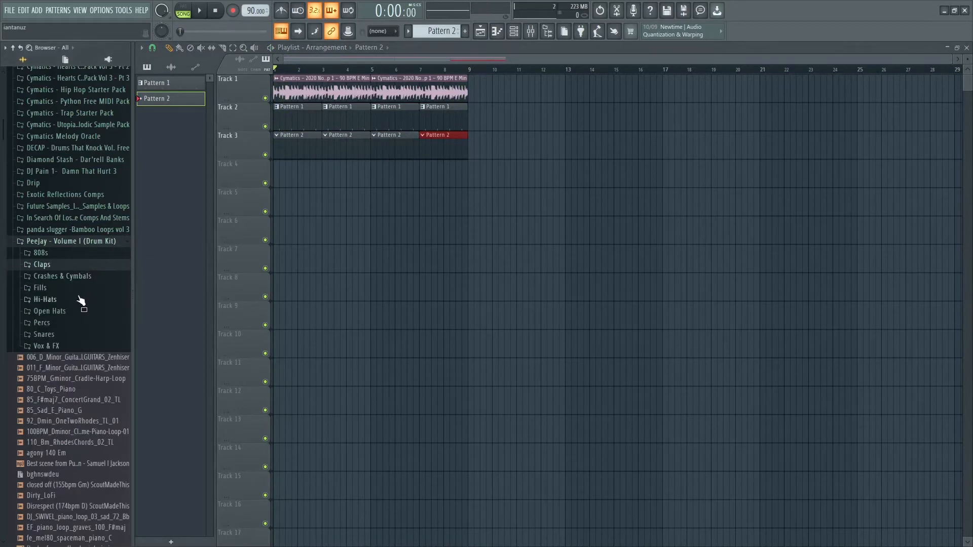
pyautogui.click(81, 300)
pyautogui.click(81, 192)
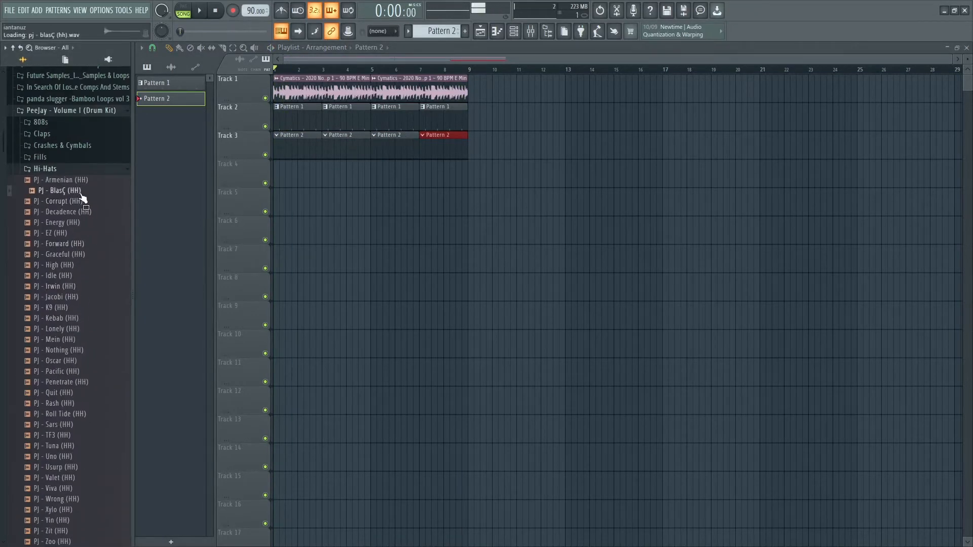
pyautogui.click(513, 31)
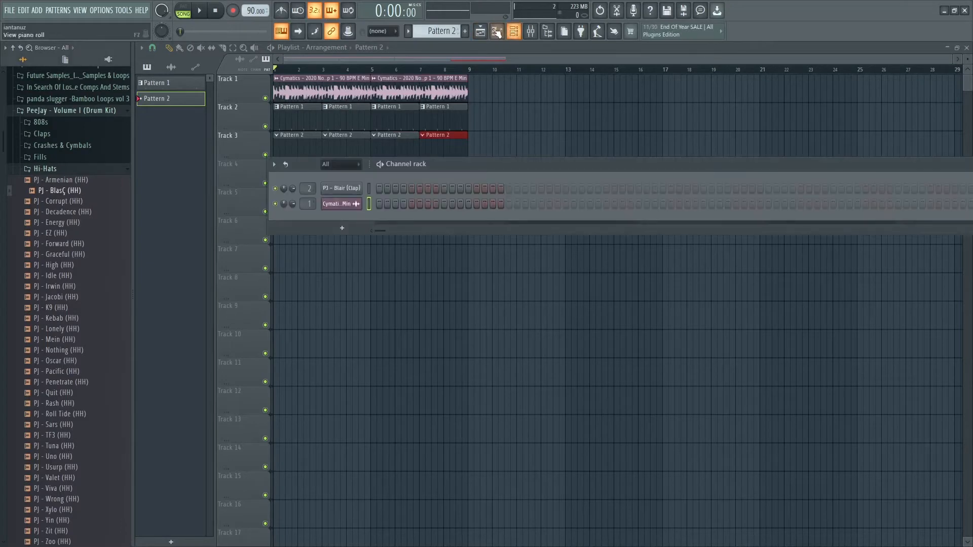
pyautogui.click(347, 166)
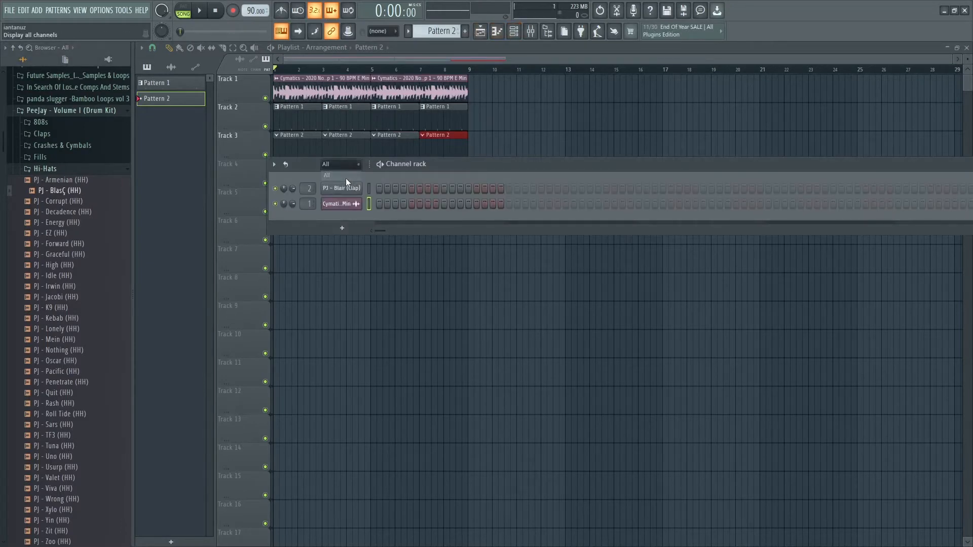
pyautogui.moveTo(60, 204); pyautogui.dragTo(318, 209)
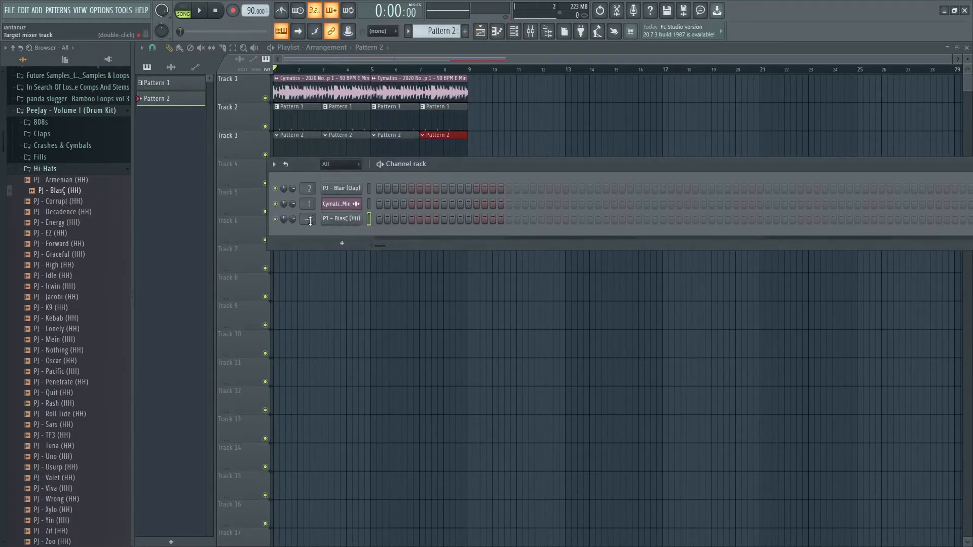
# - Extend Pattern 2 to 32 steps and fill the hi-hat channel every 2 steps
pyautogui.rightClick(354, 222)
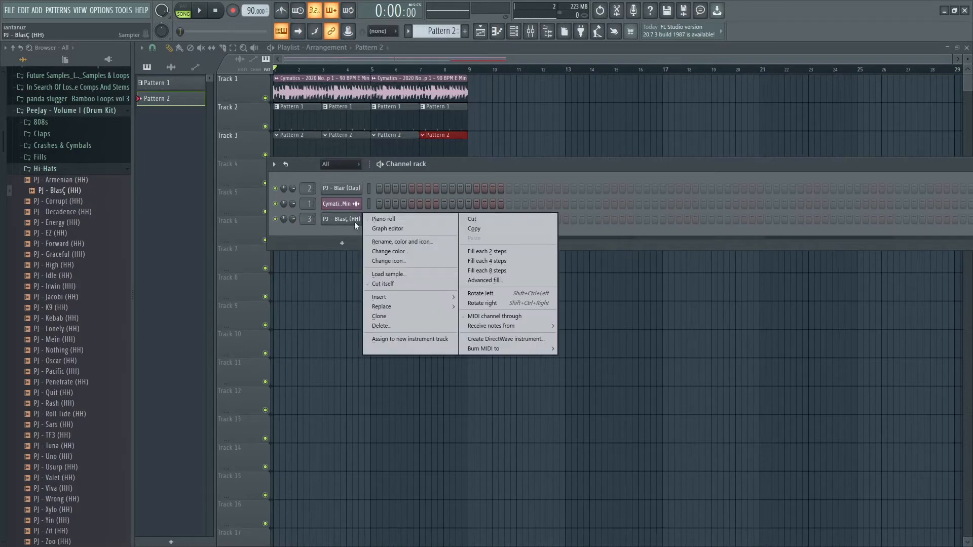
pyautogui.click(507, 176)
pyautogui.click(508, 218)
pyautogui.rightClick(362, 223)
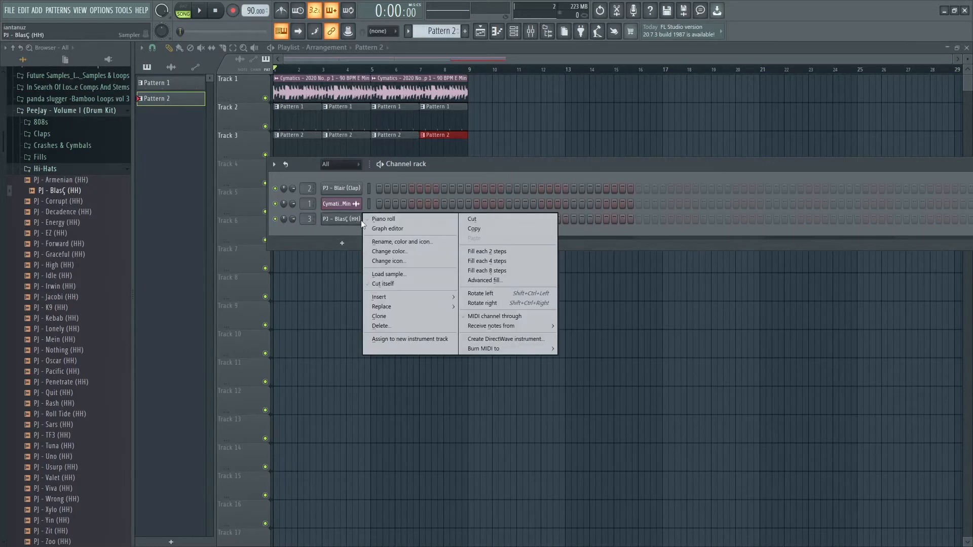
pyautogui.click(496, 252)
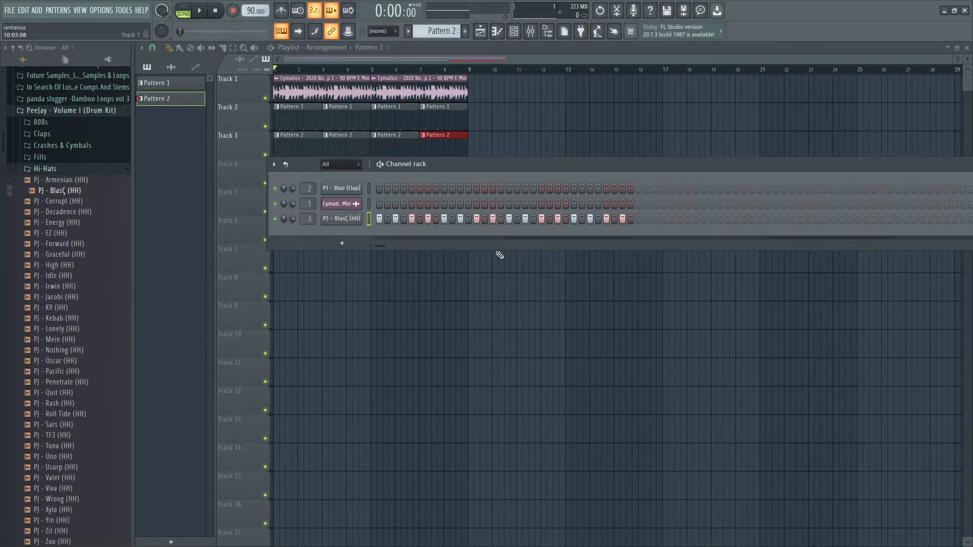
# - Activate the remaining hi-hat steps in Pattern 2 so all 32 are on, auditioning with the song
pyautogui.press('space')
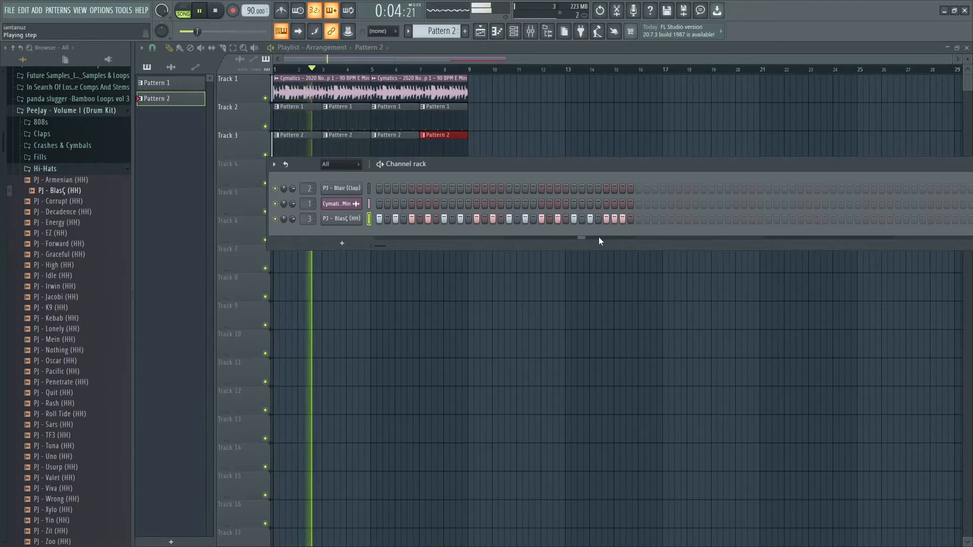
pyautogui.click(631, 218)
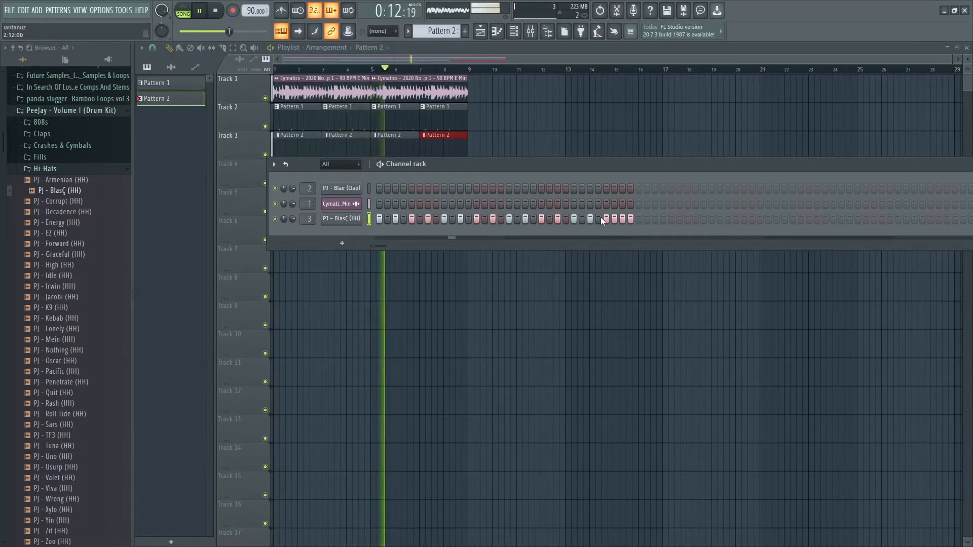
pyautogui.moveTo(600, 217); pyautogui.dragTo(388, 230)
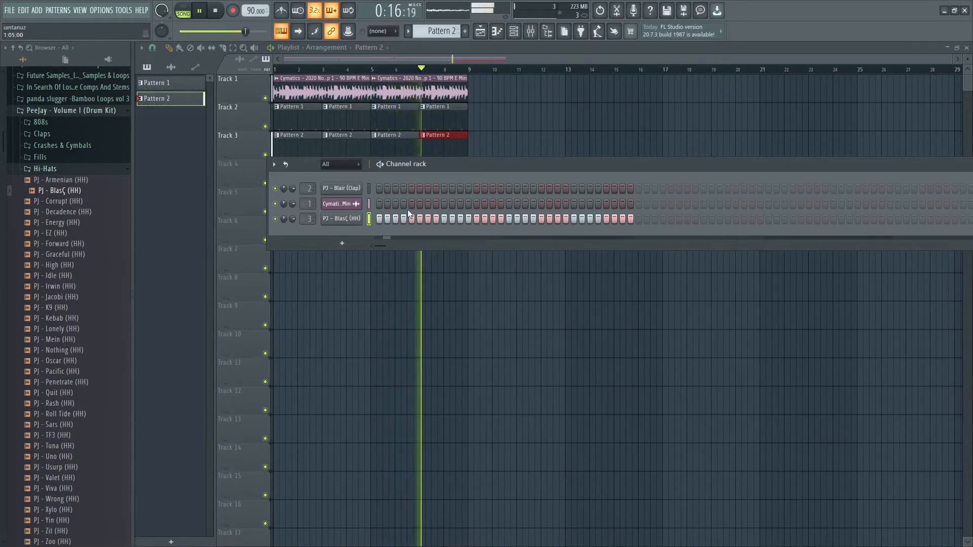
pyautogui.click(455, 44)
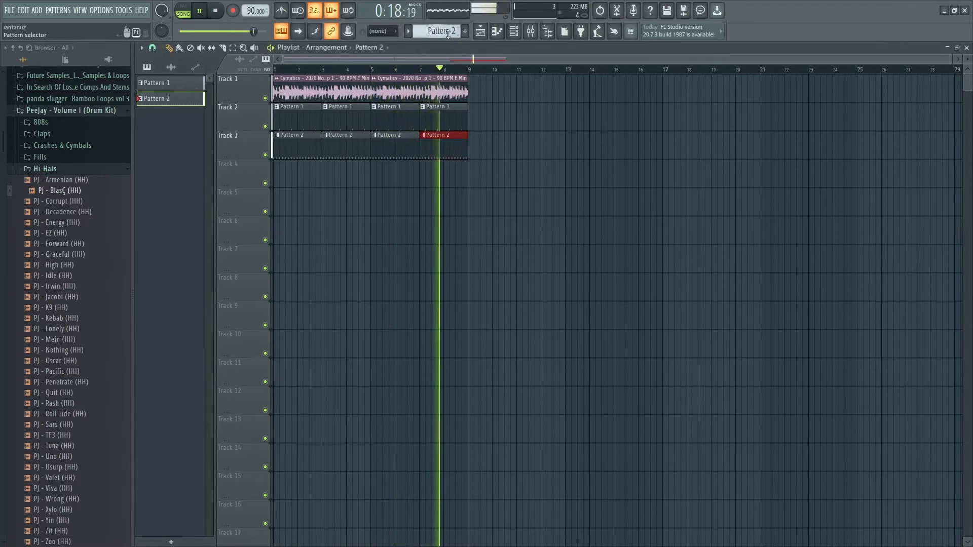
pyautogui.click(518, 32)
pyautogui.press('space')
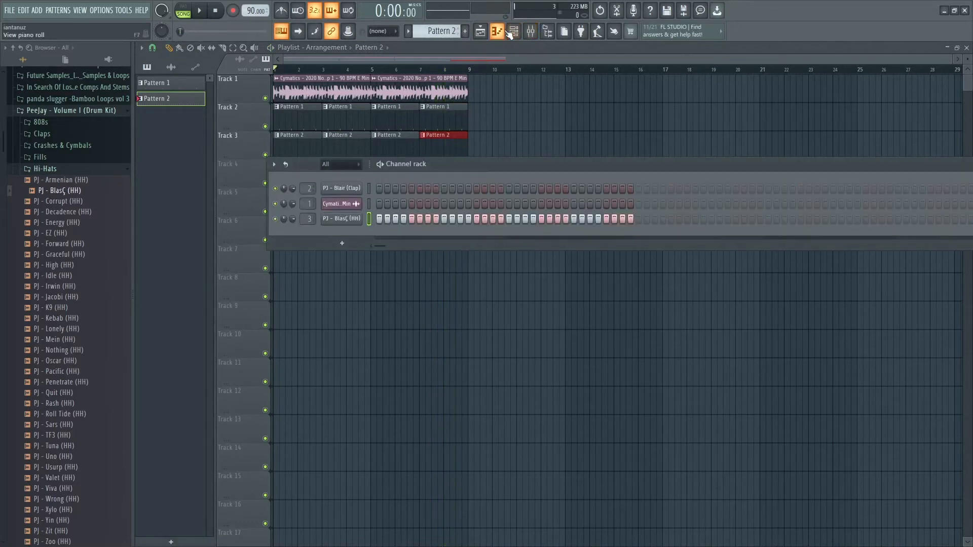
# - Add extra C5 hi-hat notes at the start of bar 2 in the piano roll to form a fast roll
pyautogui.click(498, 32)
pyautogui.click(514, 31)
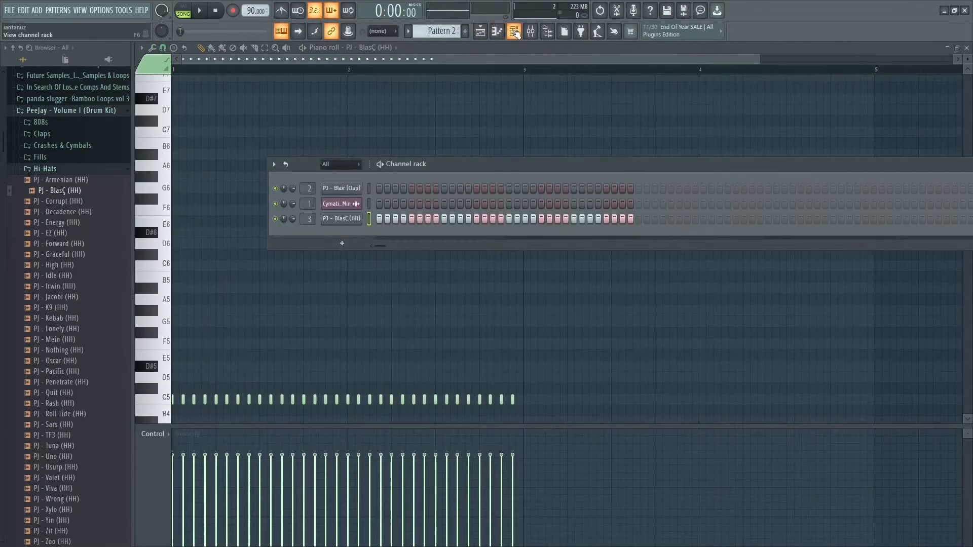
pyautogui.click(419, 52)
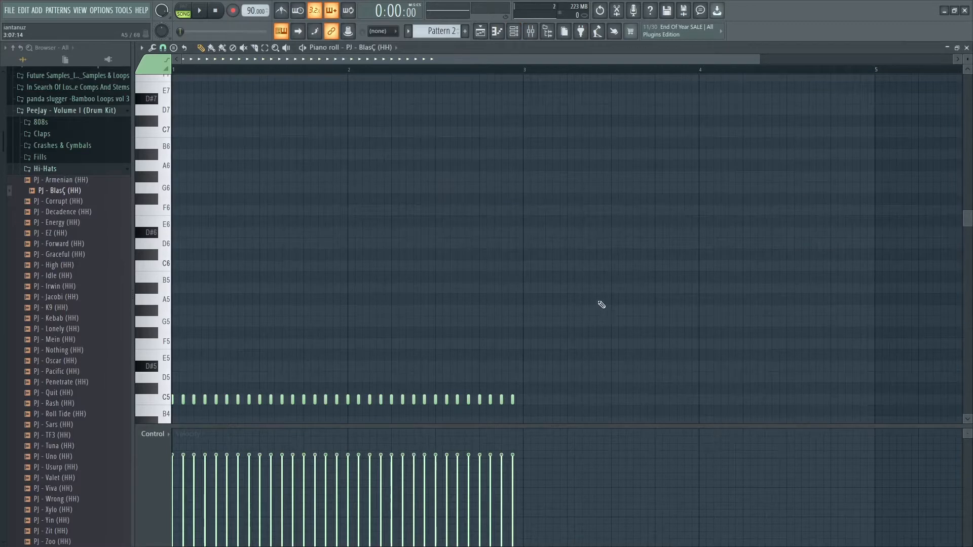
pyautogui.moveTo(598, 302); pyautogui.dragTo(205, 491)
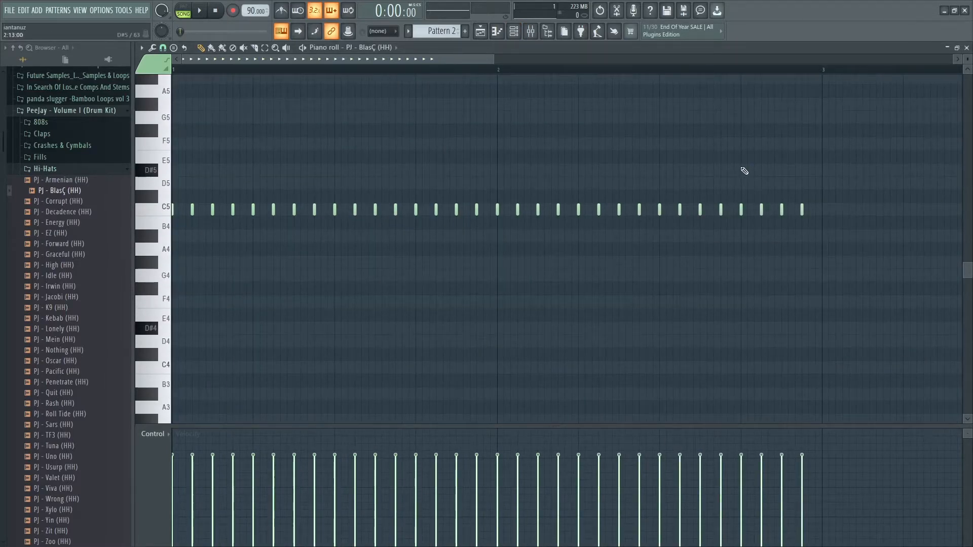
pyautogui.moveTo(769, 168); pyautogui.dragTo(542, 225)
pyautogui.moveTo(660, 196); pyautogui.dragTo(456, 317)
pyautogui.moveTo(448, 319); pyautogui.dragTo(447, 322)
pyautogui.keyDown('ctrl'); pyautogui.rightClick(447, 309); pyautogui.keyUp('ctrl')
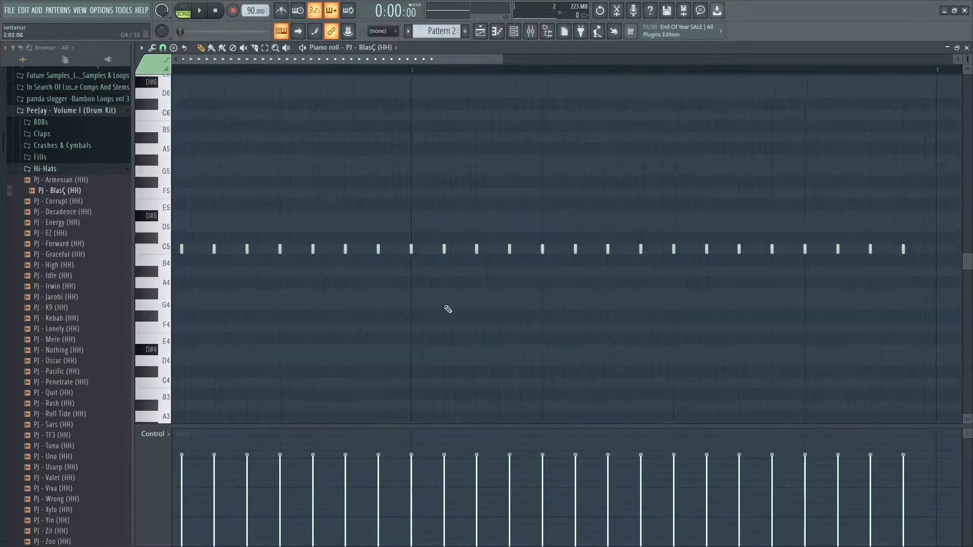
pyautogui.moveTo(570, 211); pyautogui.dragTo(445, 277)
pyautogui.keyDown('shift'); pyautogui.moveTo(519, 246); pyautogui.dragTo(669, 250); pyautogui.keyUp('shift')
# - Play the song and move the last note of the hi-hat roll earlier so the roll's notes are evenly spaced
pyautogui.press('space')
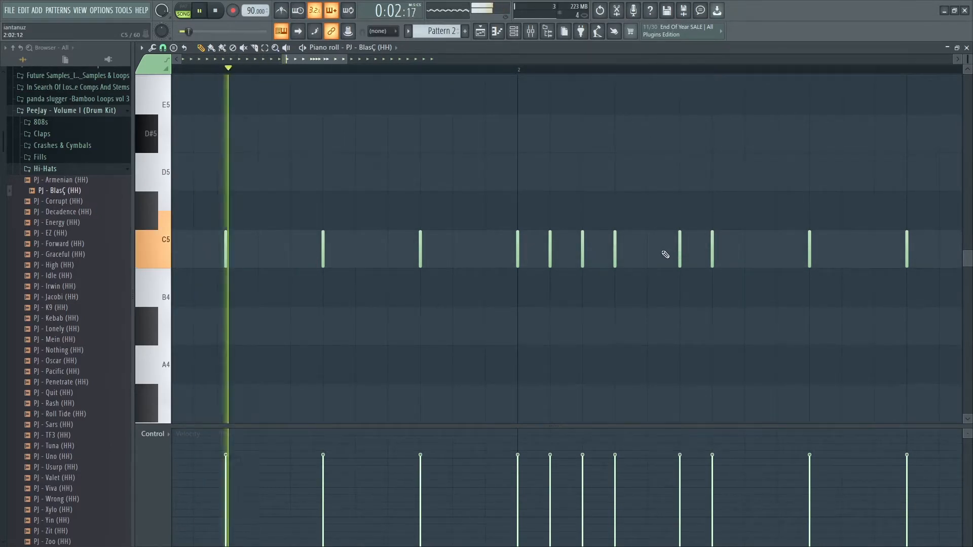
pyautogui.moveTo(679, 243); pyautogui.dragTo(646, 248)
pyautogui.keyDown('ctrl'); pyautogui.rightClick(673, 229); pyautogui.keyUp('ctrl')
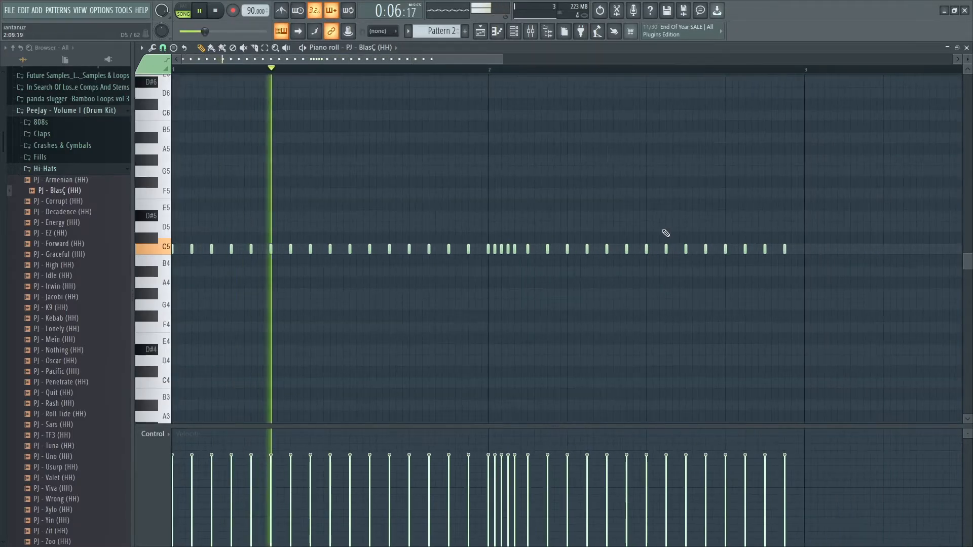
pyautogui.keyDown('ctrl'); pyautogui.moveTo(575, 211); pyautogui.dragTo(437, 296); pyautogui.keyUp('ctrl')
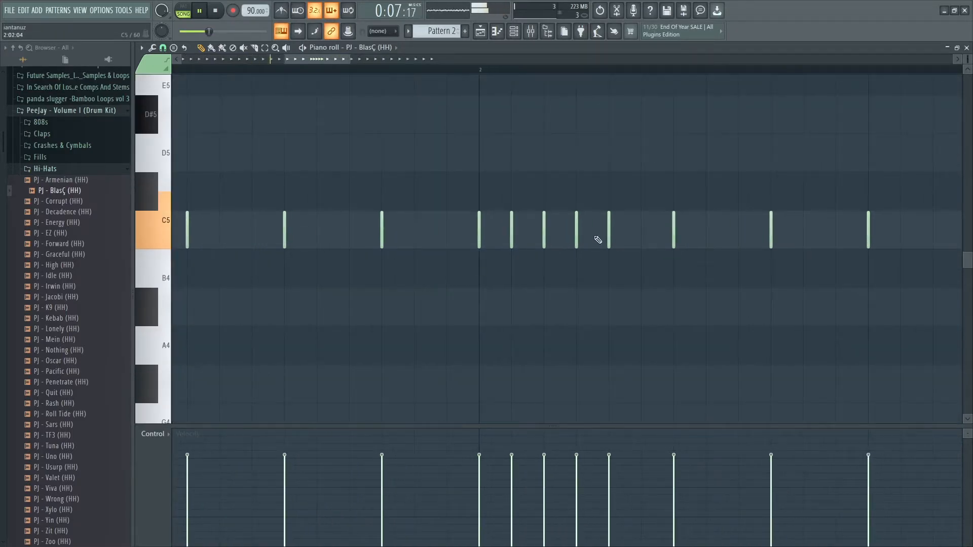
pyautogui.keyDown('ctrl'); pyautogui.rightClick(664, 227); pyautogui.keyUp('ctrl')
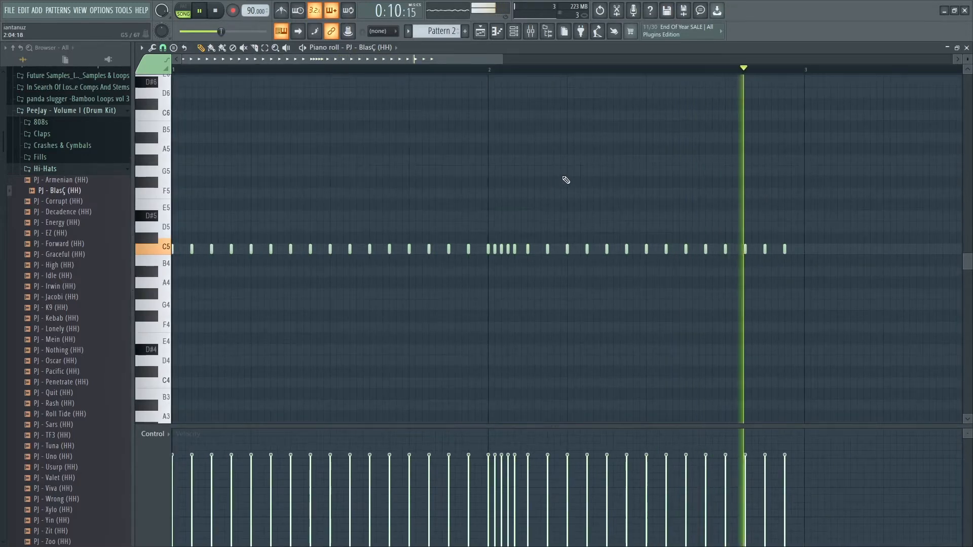
# - Create Pattern 3 and place it on Track 4 as four consecutive two-bar clips spanning bars 1 to 8
pyautogui.click(512, 31)
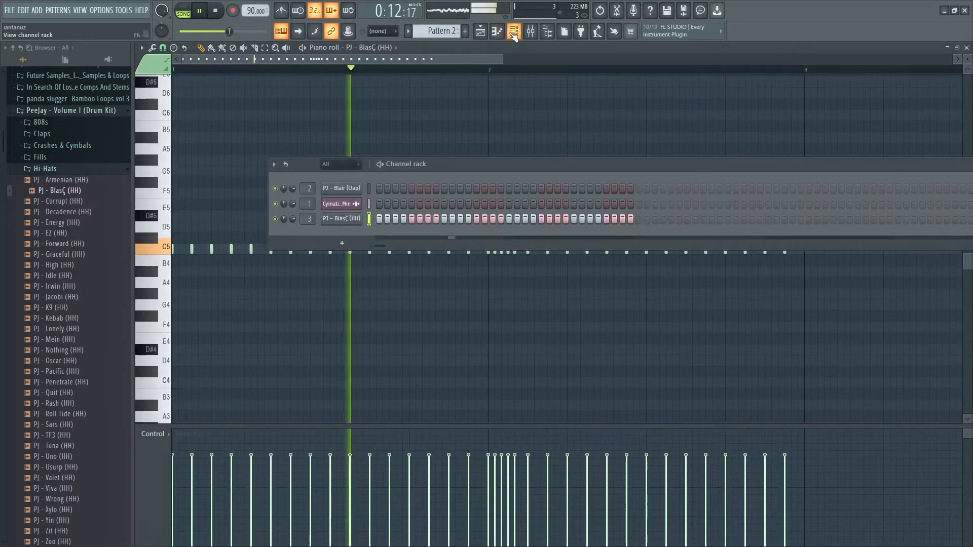
pyautogui.click(498, 32)
pyautogui.click(494, 32)
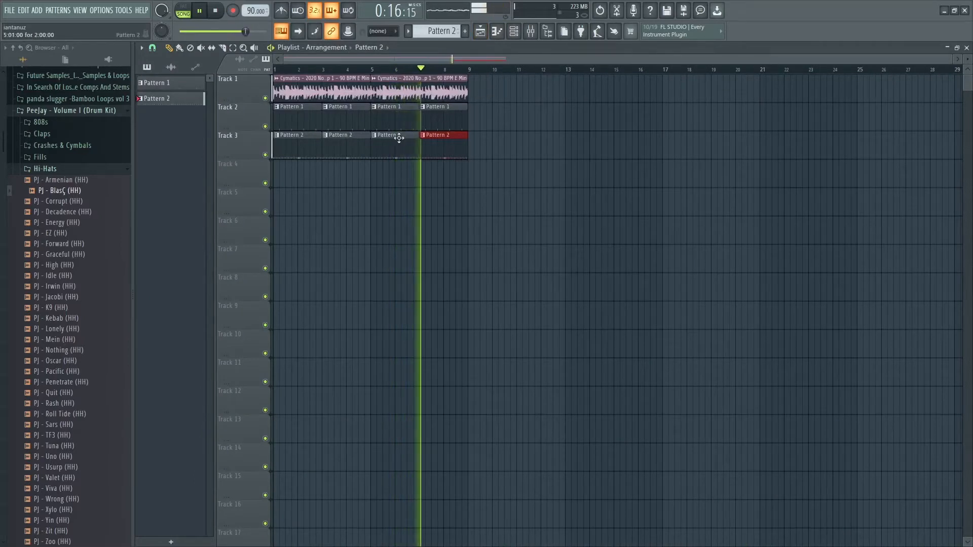
pyautogui.click(464, 31)
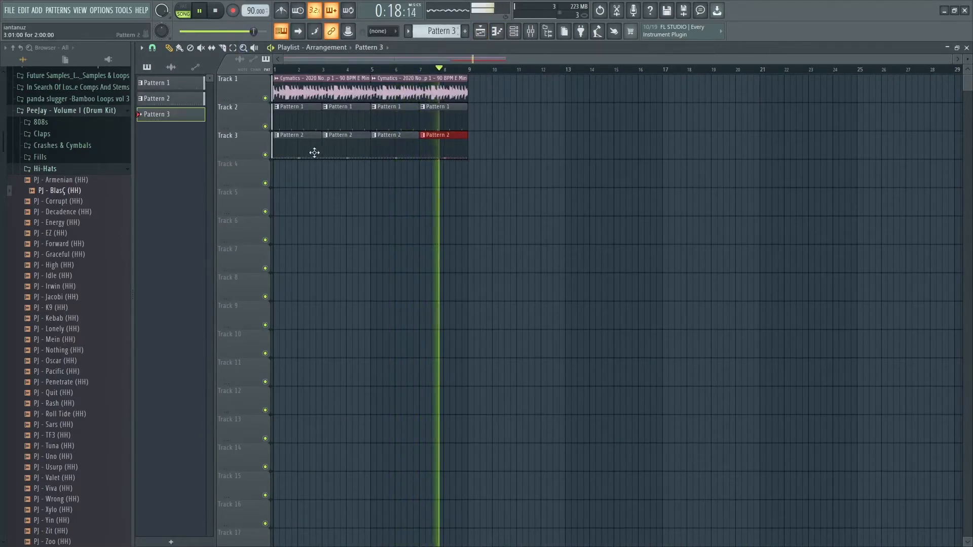
pyautogui.press('space')
pyautogui.click(308, 168)
pyautogui.moveTo(308, 168); pyautogui.dragTo(322, 189)
pyautogui.keyDown('ctrl'); pyautogui.click(305, 182); pyautogui.keyUp('ctrl')
pyautogui.hotkey('ctrl', 'b')
pyautogui.hotkey('ctrl', 'b')
pyautogui.hotkey('ctrl', 'b')
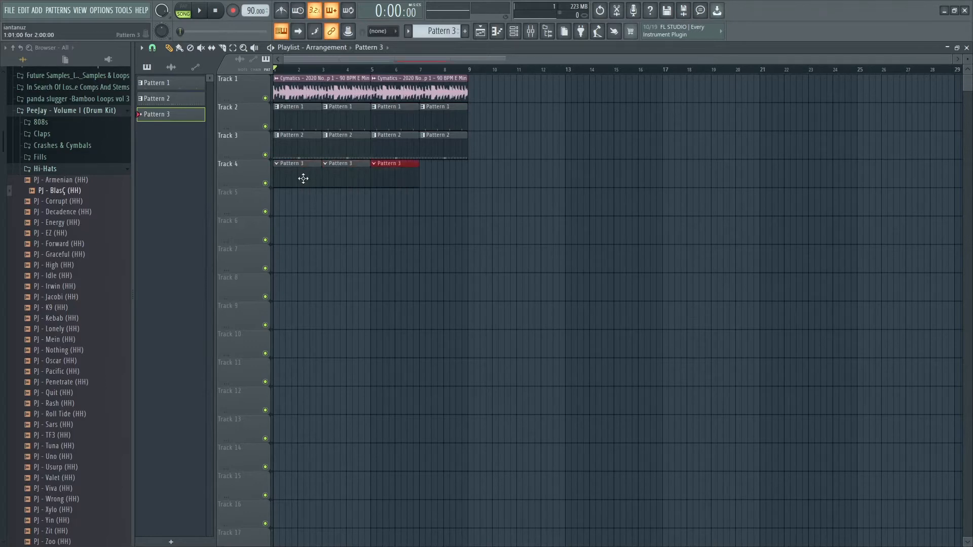
# - Audition the PJ - Apeshit C (808) sample from the drum kit's 808s folder while the song plays
pyautogui.click(70, 125)
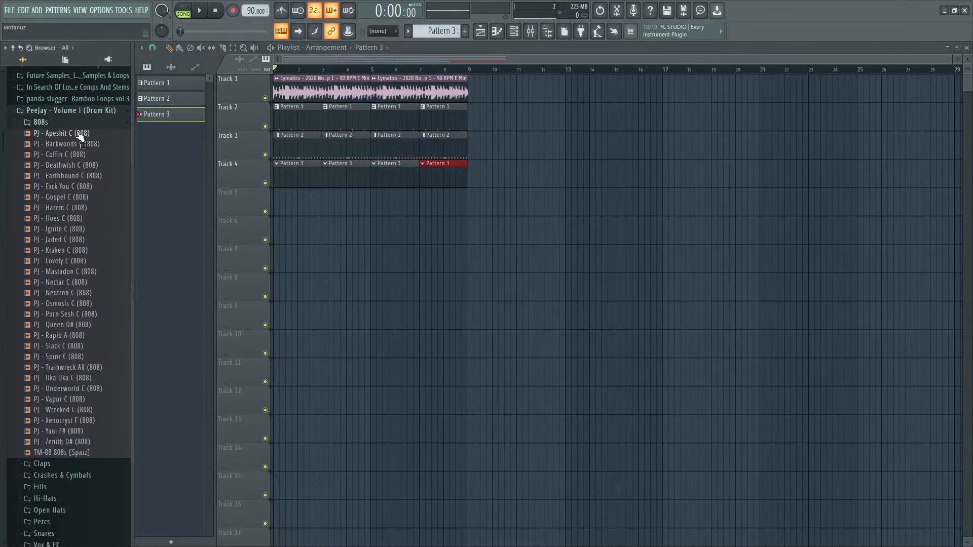
pyautogui.press('space')
pyautogui.click(87, 134)
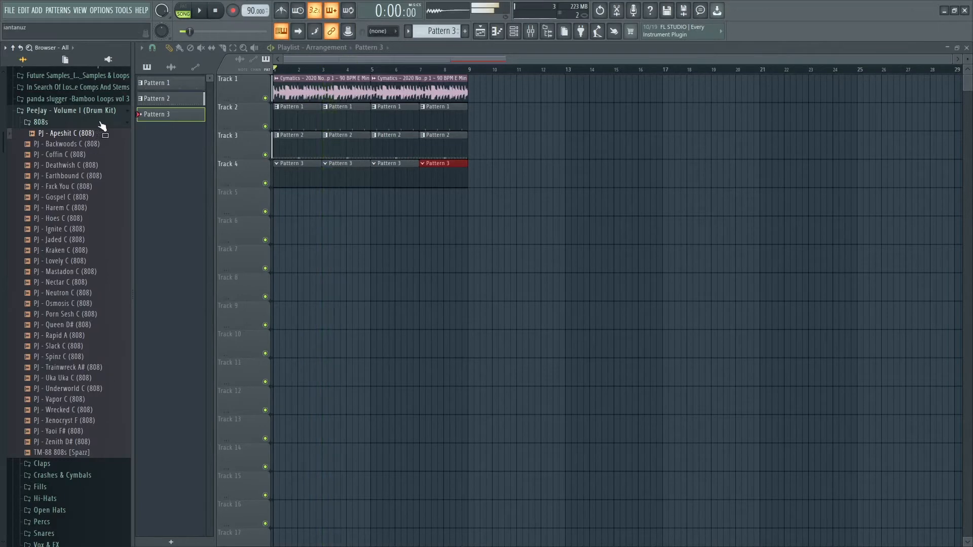
pyautogui.press('space')
# - Add the PJ - Apeshit C (808) sample to the channel rack as a new channel below the hi-hat
pyautogui.click(496, 35)
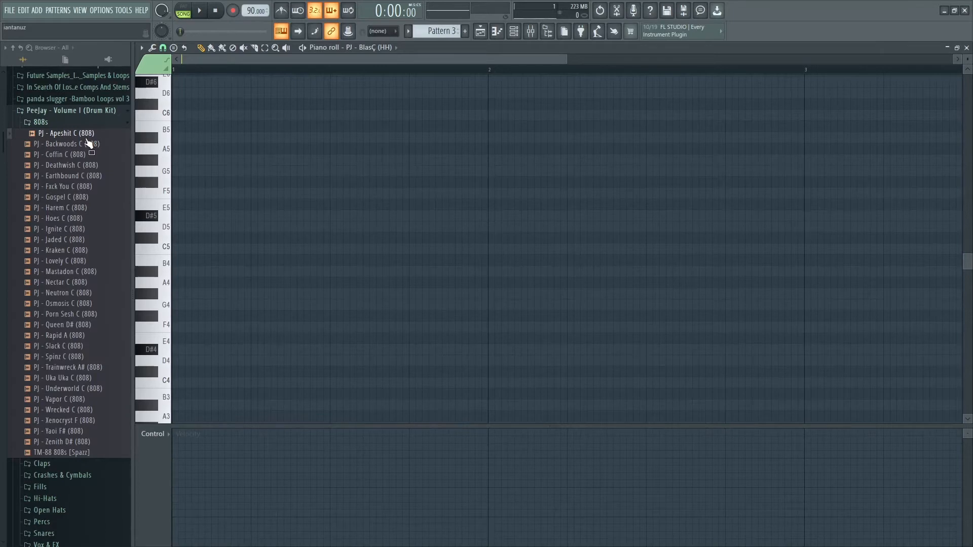
pyautogui.click(530, 31)
pyautogui.click(513, 31)
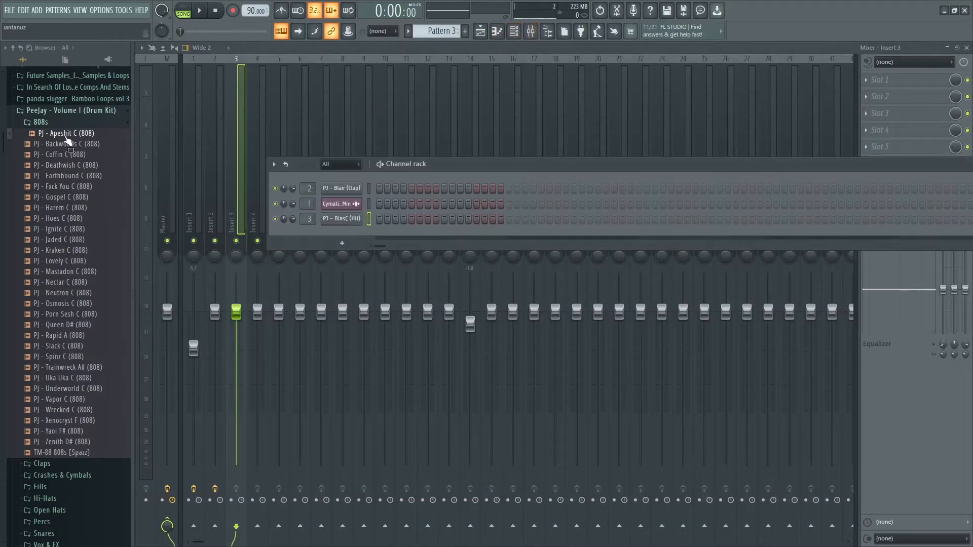
pyautogui.moveTo(67, 133); pyautogui.dragTo(329, 229)
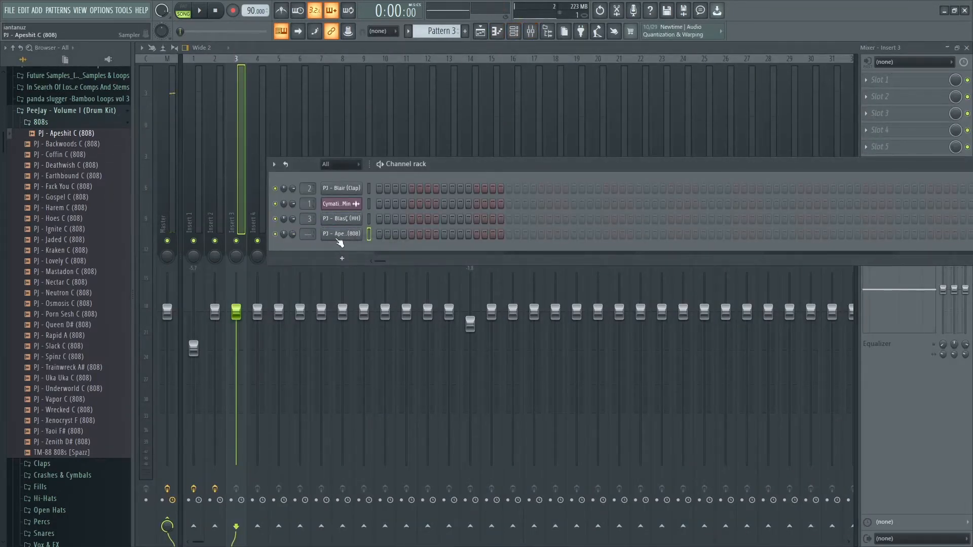
# - Open the Apeshit 808 channel's sample in the Edison audio editor and detect its pitch regions
pyautogui.click(340, 235)
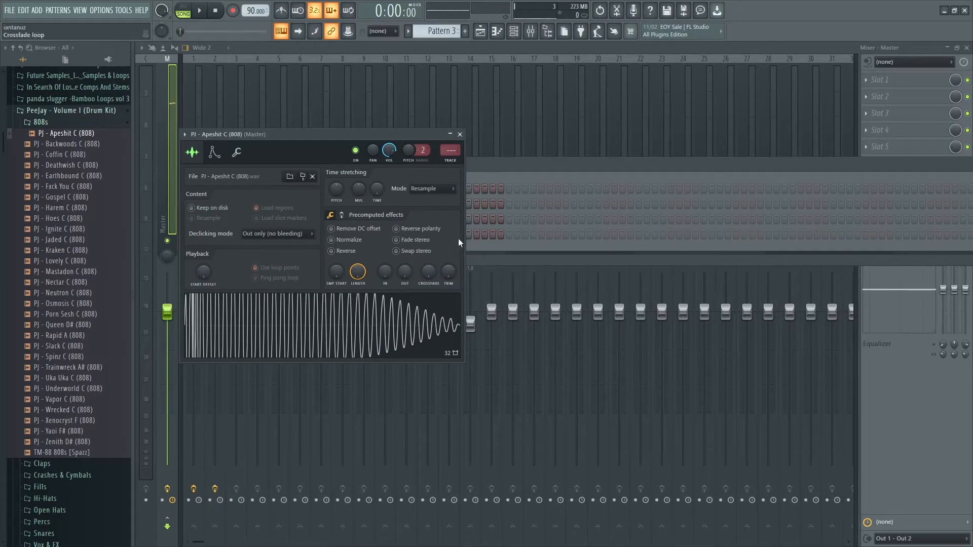
pyautogui.click(471, 226)
pyautogui.click(348, 235)
pyautogui.click(347, 234)
pyautogui.rightClick(277, 315)
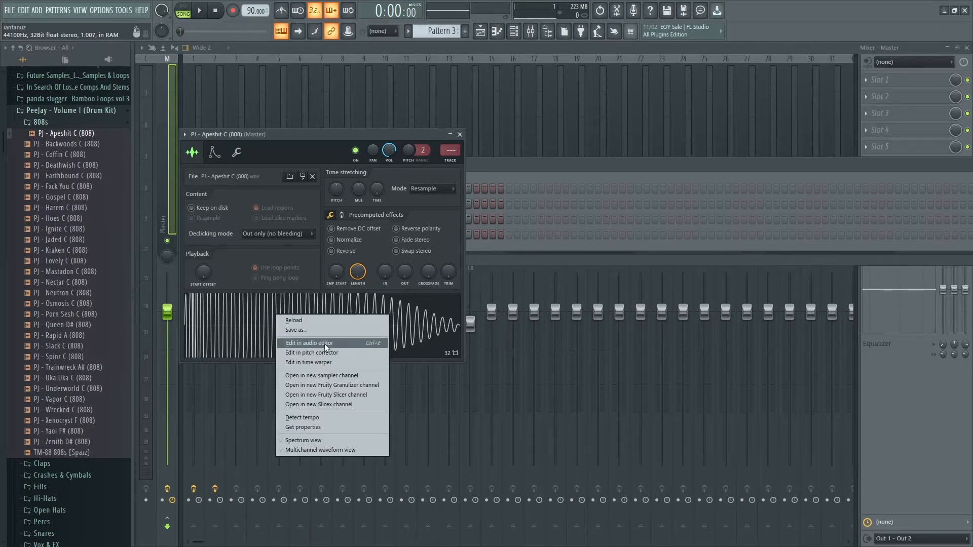
pyautogui.click(339, 344)
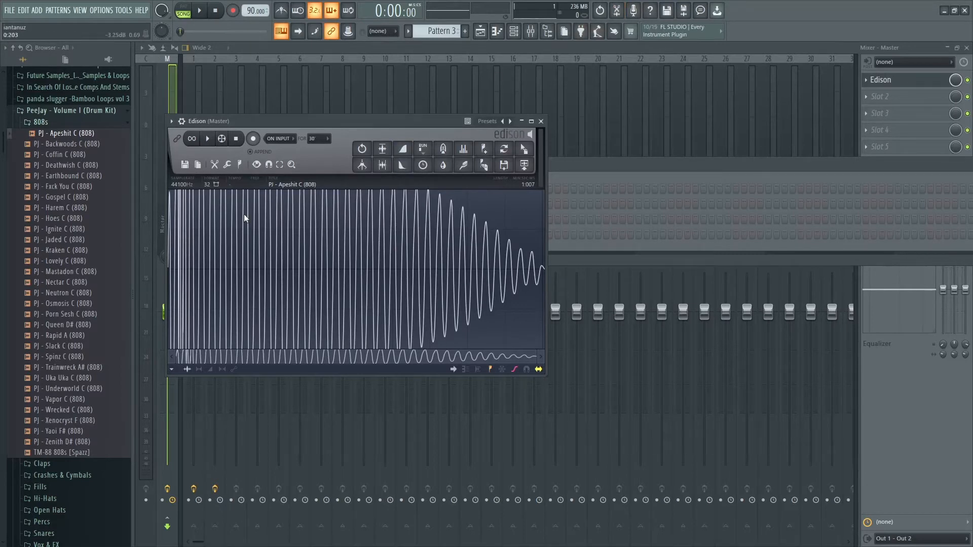
pyautogui.click(242, 166)
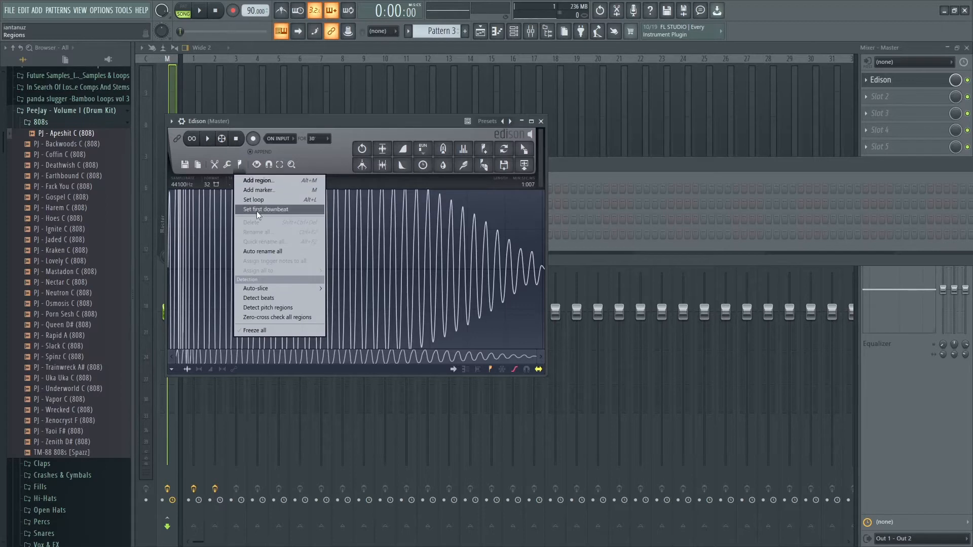
pyautogui.click(277, 308)
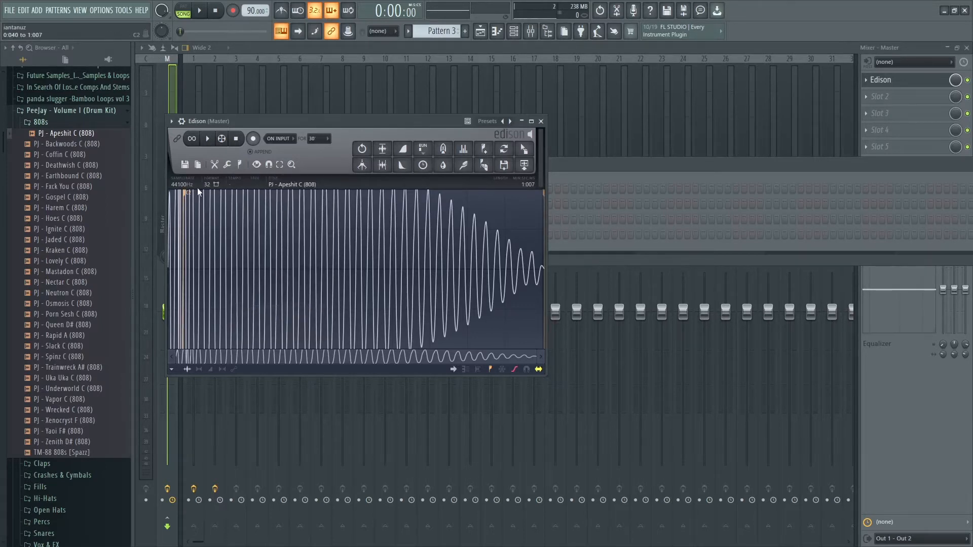
# - Close Edison and delete it from effect slot 1 of the Master mixer track
pyautogui.click(541, 121)
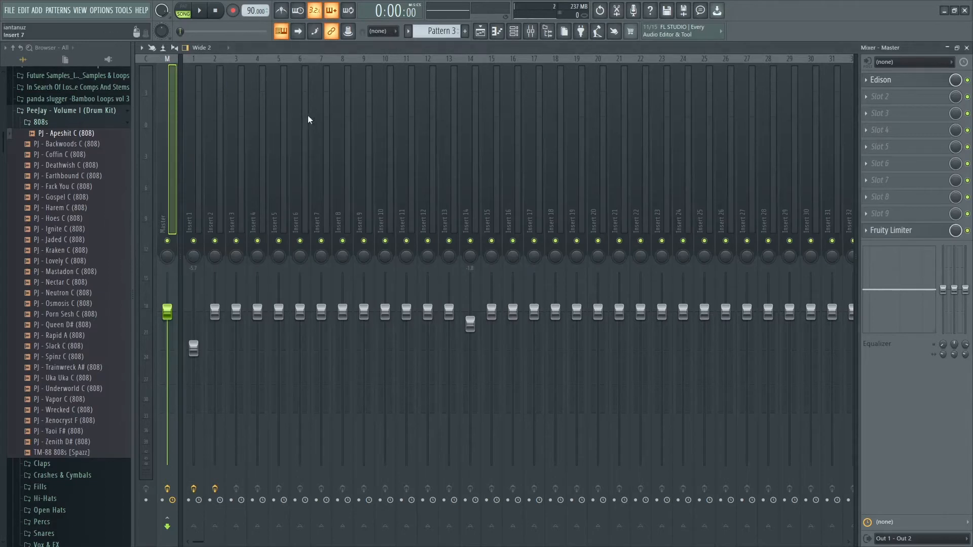
pyautogui.rightClick(882, 85)
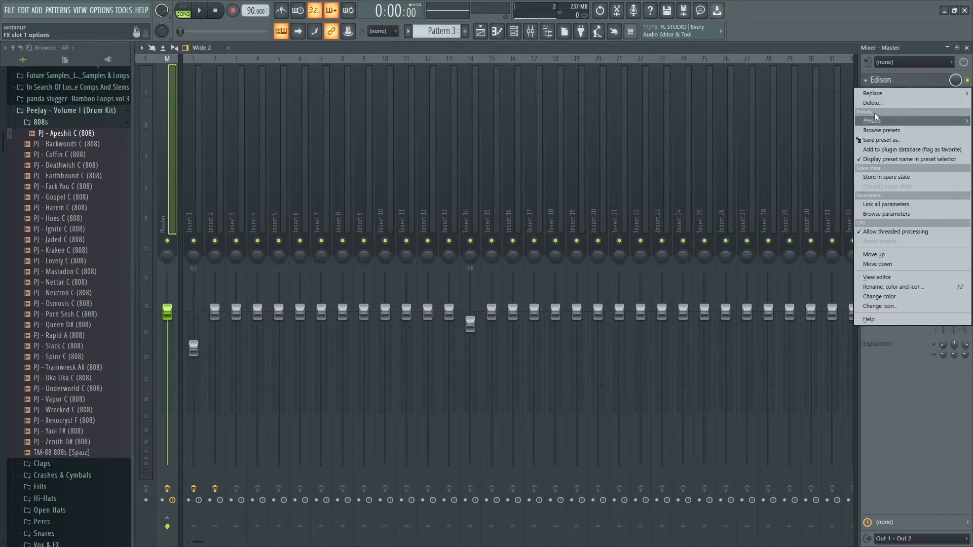
pyautogui.click(881, 103)
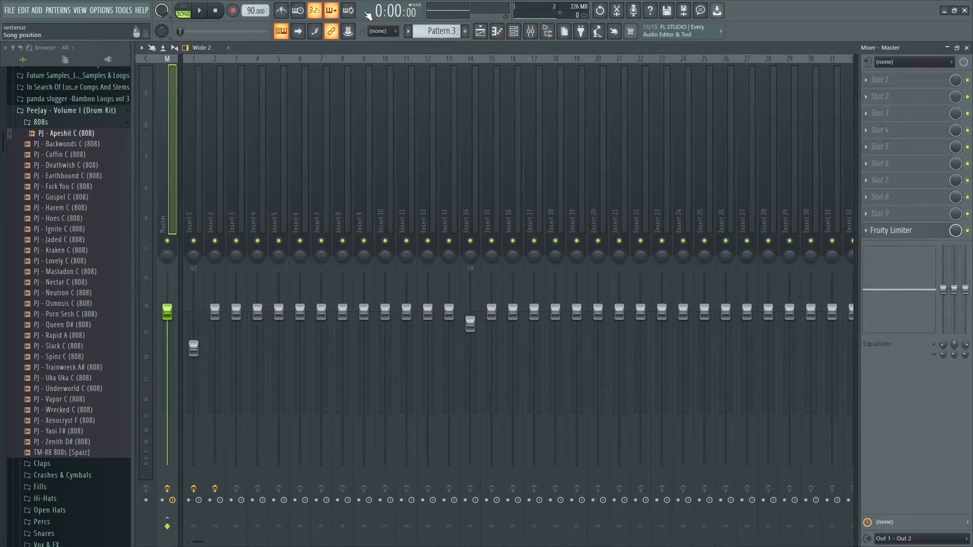
# - Drop the PJ - Apeshit C (808) sample onto the 808 channel again and toggle the channel's Cut itself option
pyautogui.click(513, 31)
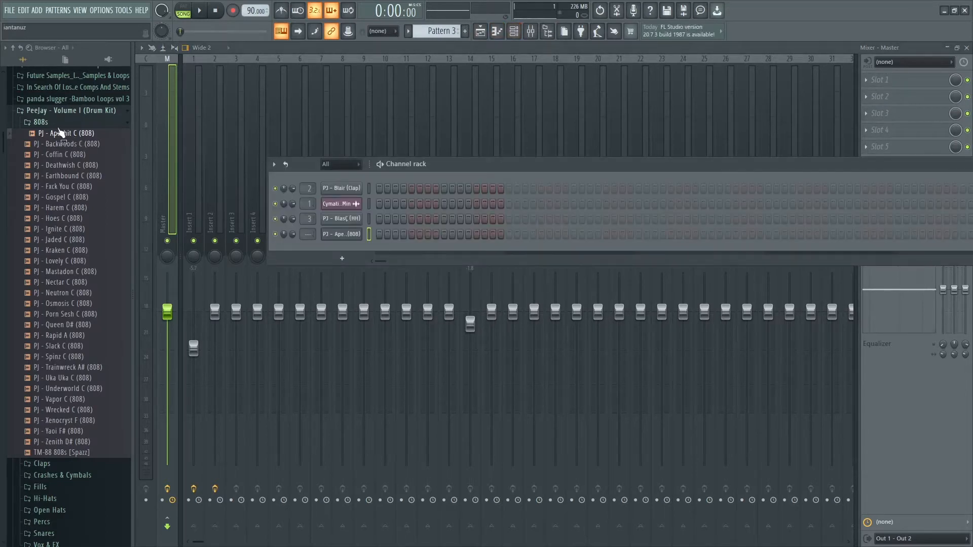
pyautogui.moveTo(61, 133); pyautogui.dragTo(359, 236)
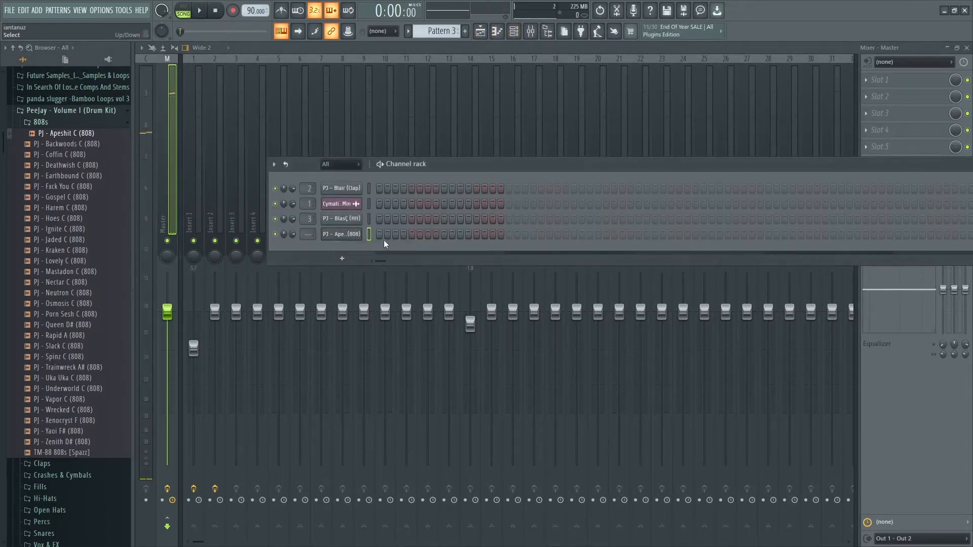
pyautogui.rightClick(351, 233)
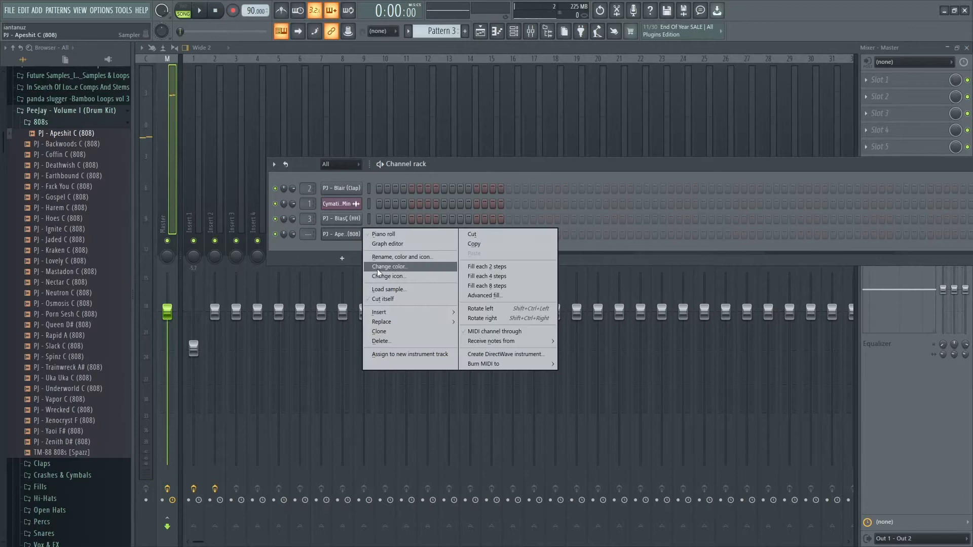
pyautogui.click(384, 299)
pyautogui.click(339, 234)
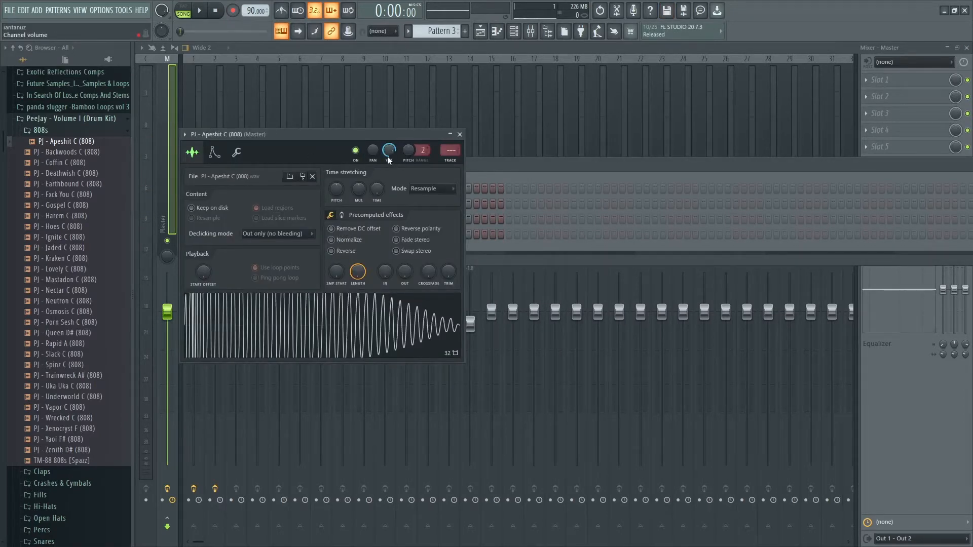
pyautogui.click(499, 167)
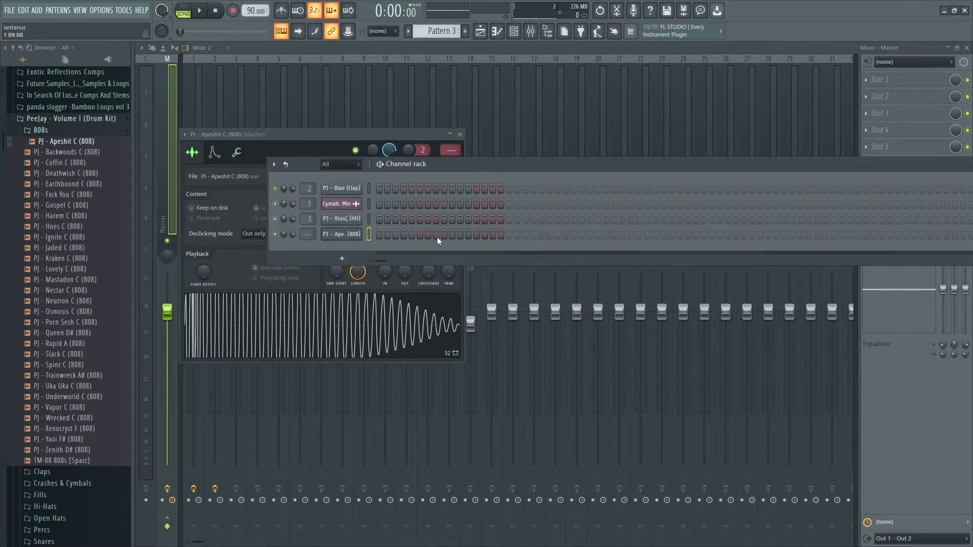
# - With the song playing, activate steps 1, 15, 17, 20, 23 and 27 of the 808 channel in Pattern 3
pyautogui.click(481, 29)
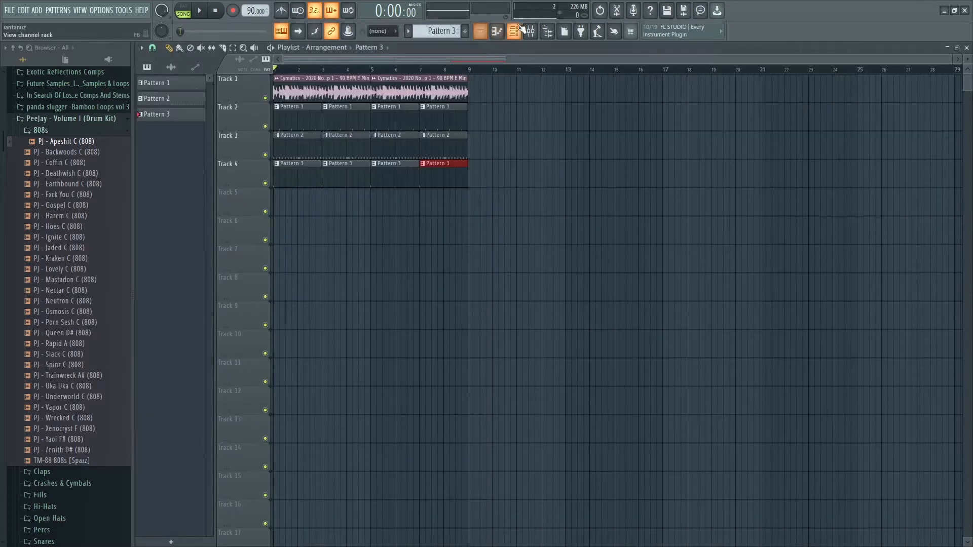
pyautogui.click(517, 29)
pyautogui.press('space')
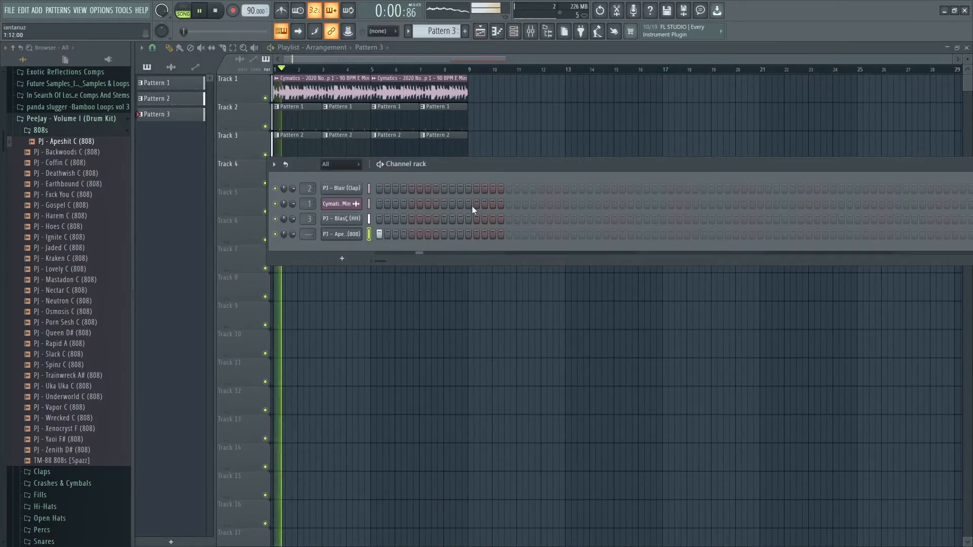
pyautogui.click(494, 236)
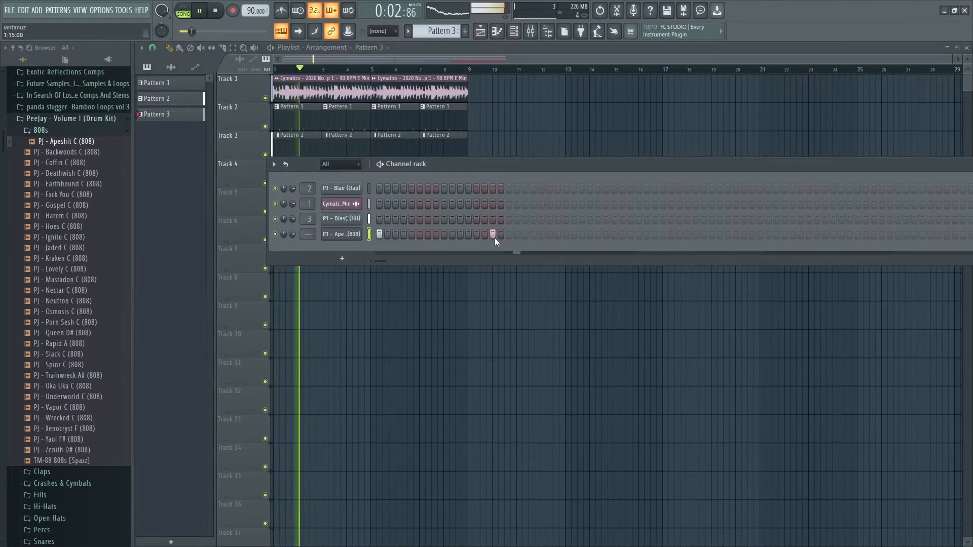
pyautogui.click(509, 235)
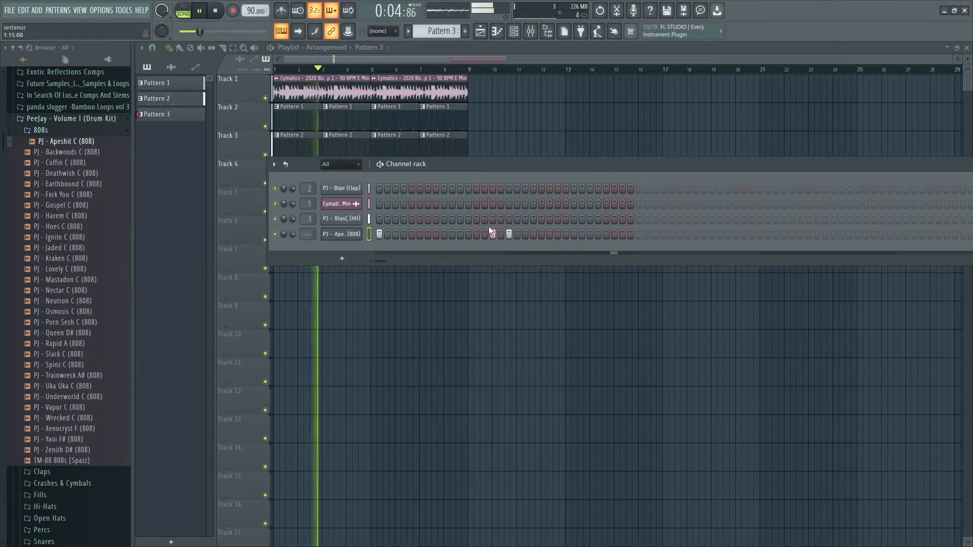
pyautogui.click(550, 234)
pyautogui.click(550, 234)
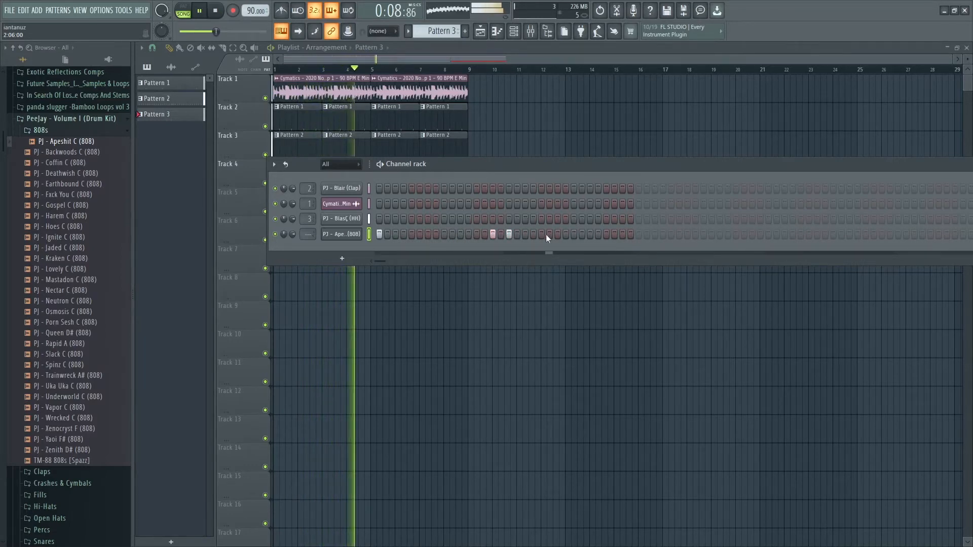
pyautogui.click(533, 235)
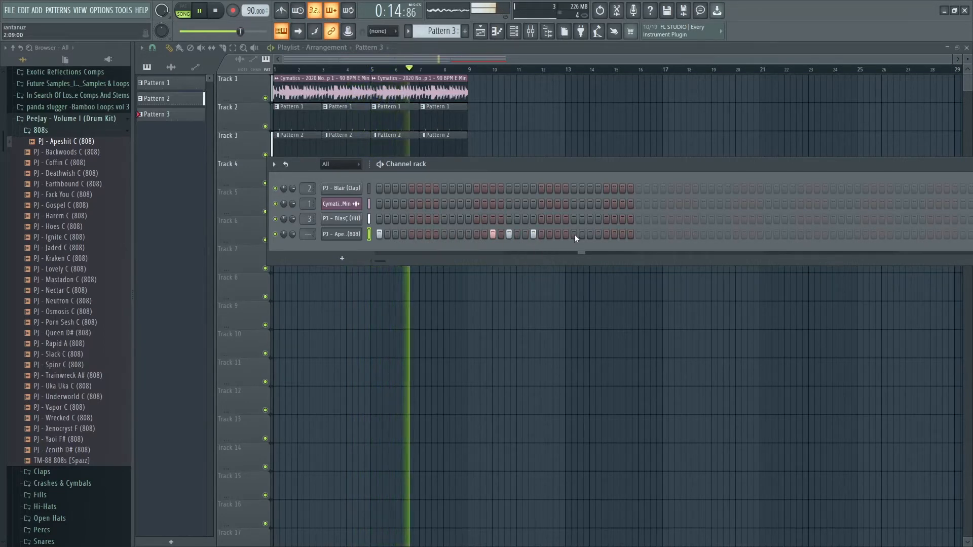
pyautogui.click(557, 234)
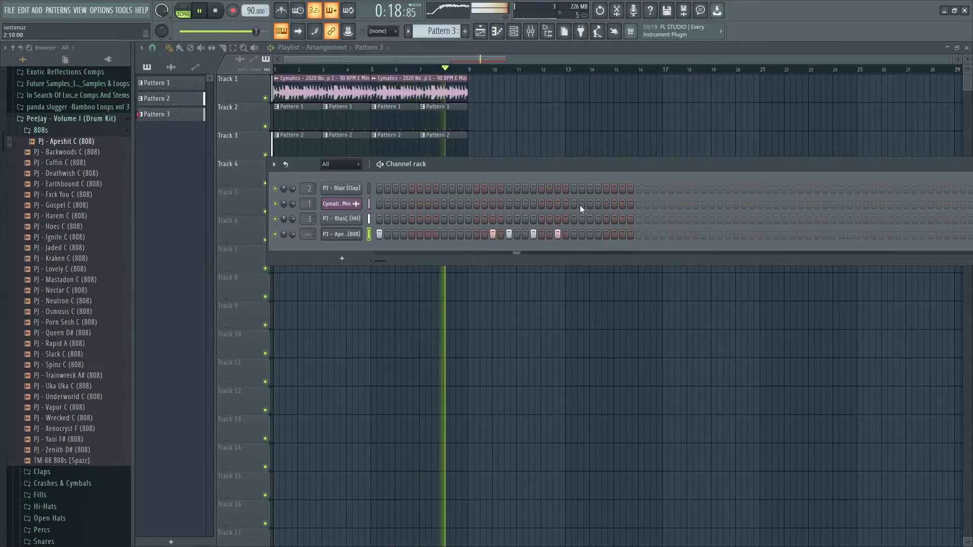
pyautogui.click(591, 233)
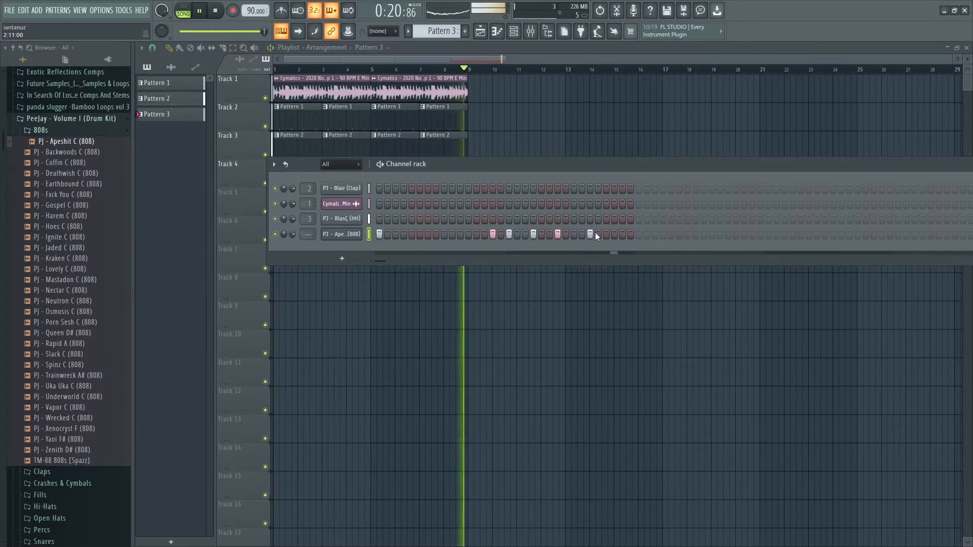
pyautogui.press('space')
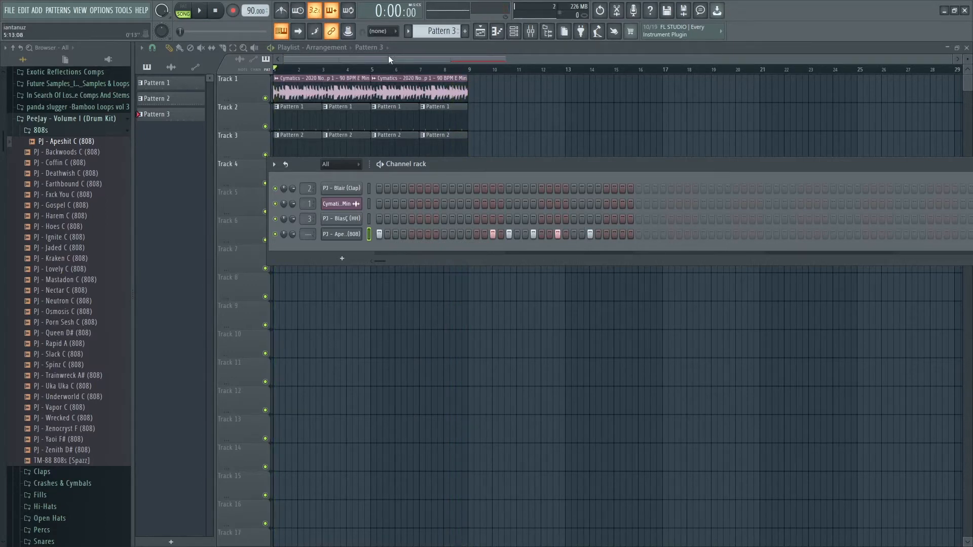
# - Replace the two-bar Pattern 3 clips on Track 4 with two consecutive four-bar clips spanning bars 1 to 8
pyautogui.click(388, 56)
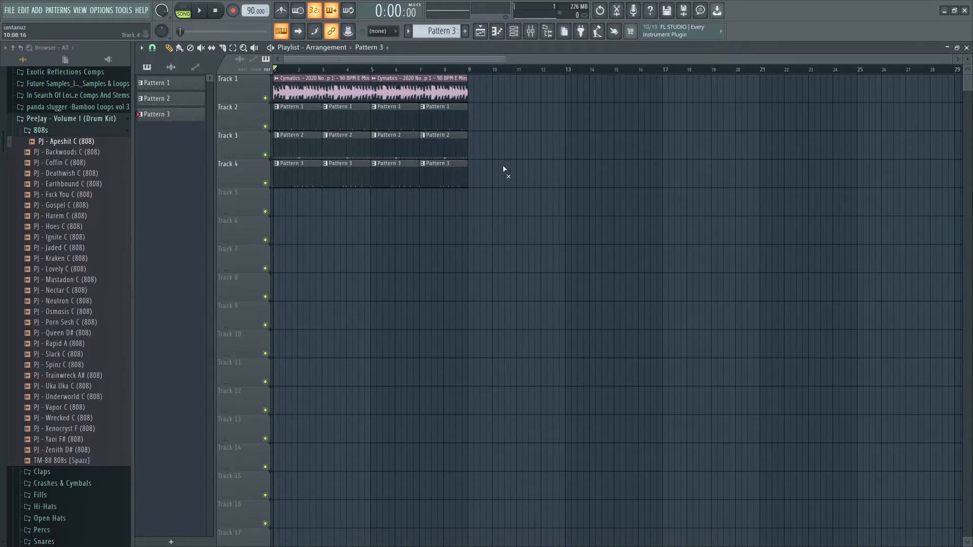
pyautogui.rightClick(457, 176)
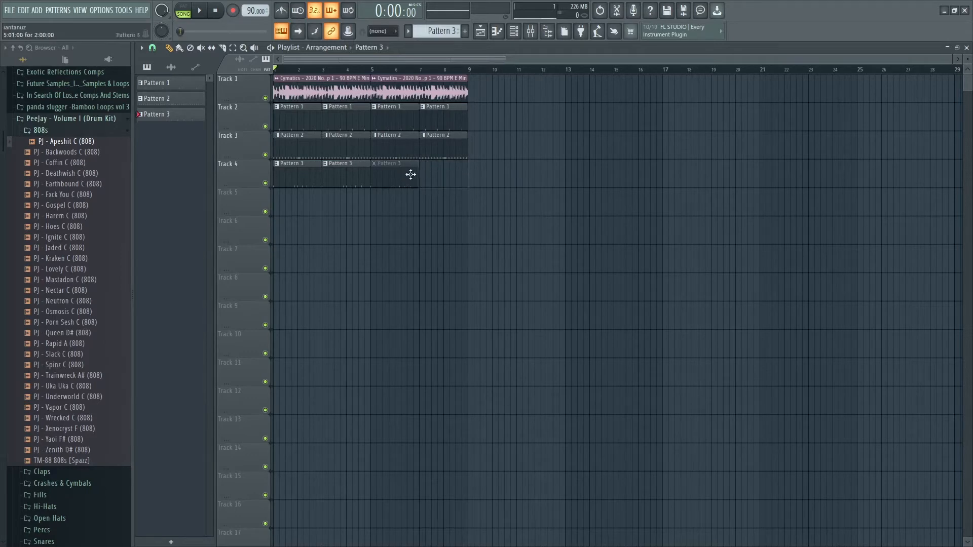
pyautogui.rightClick(398, 179)
pyautogui.rightClick(335, 173)
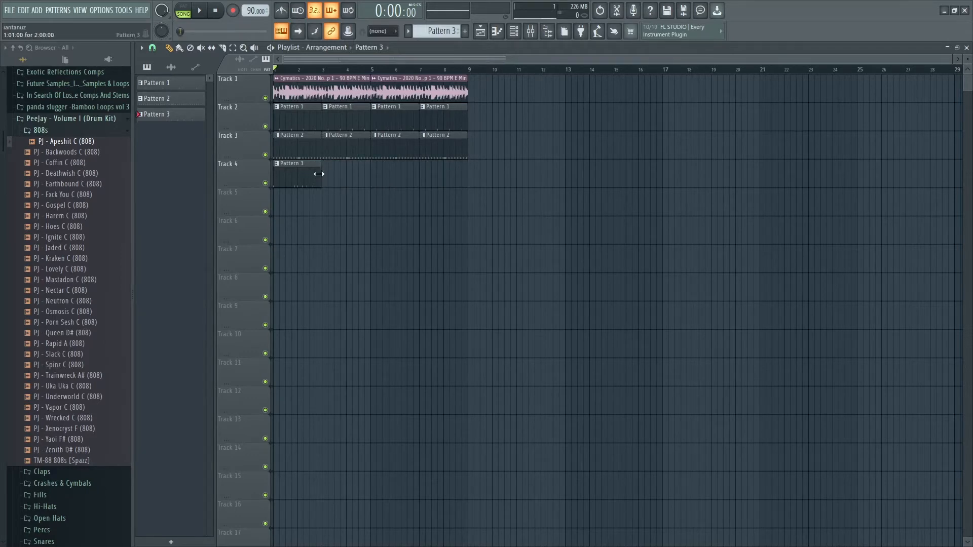
pyautogui.moveTo(327, 173); pyautogui.dragTo(370, 174)
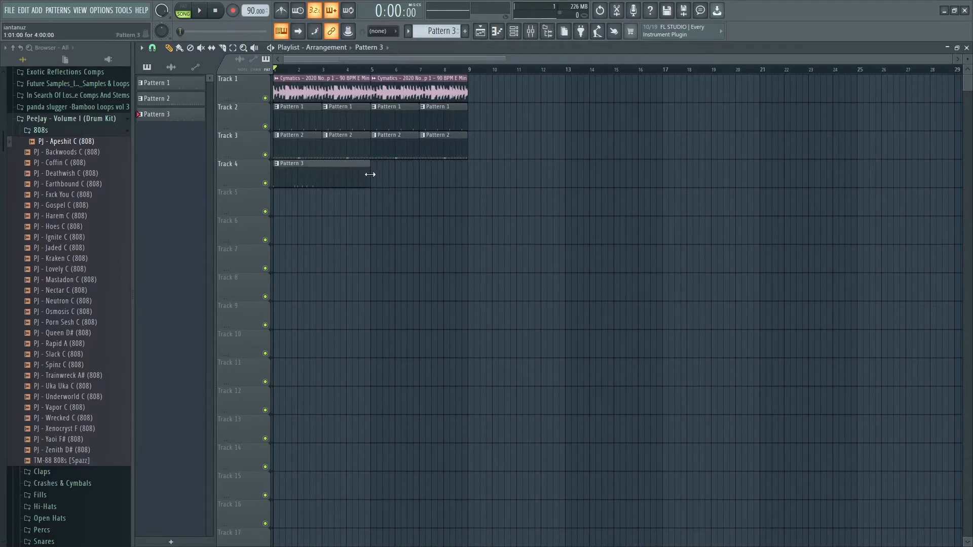
pyautogui.click(341, 179)
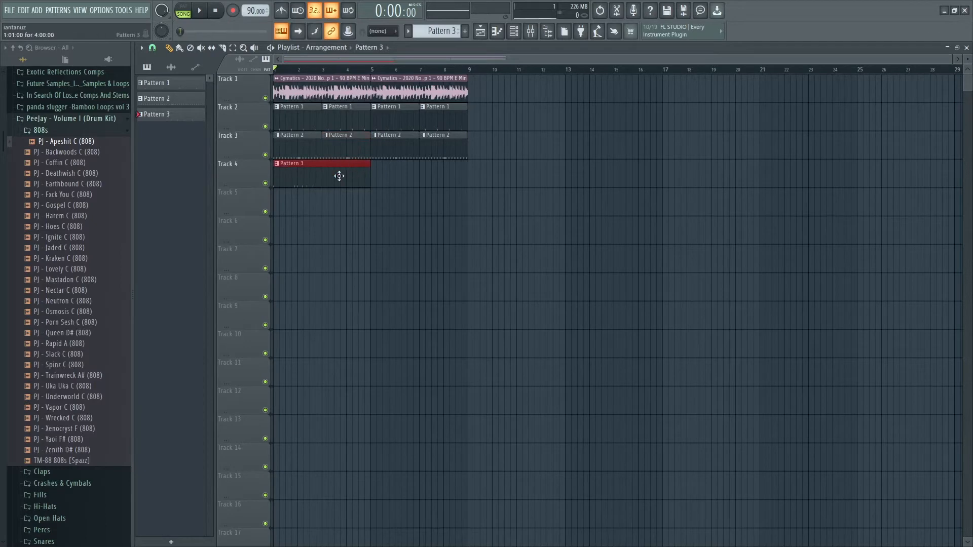
pyautogui.hotkey('ctrl', 'b')
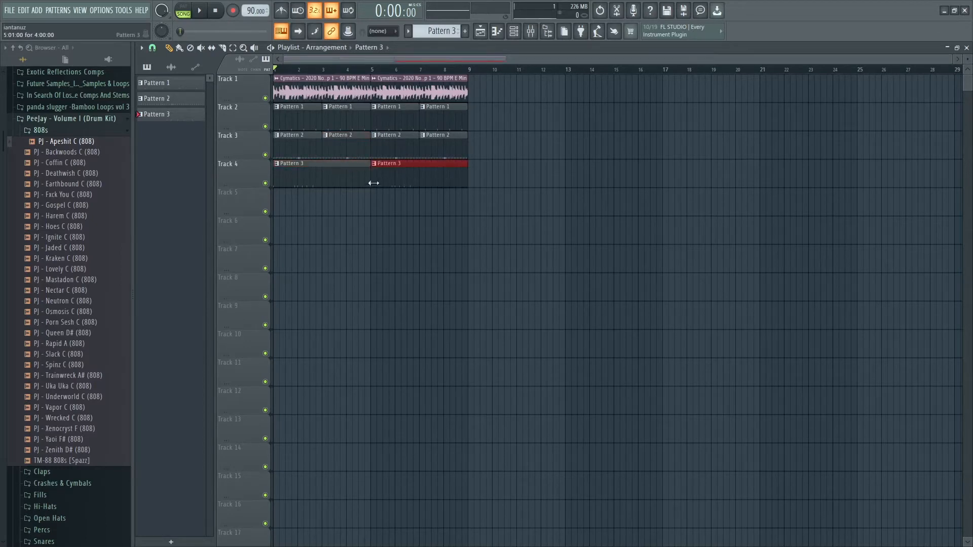
# - Copy the six C5 notes of the 808 in Pattern 3 so the duplicates start at bar 3, and check the result in the playlist and channel rack
pyautogui.click(498, 32)
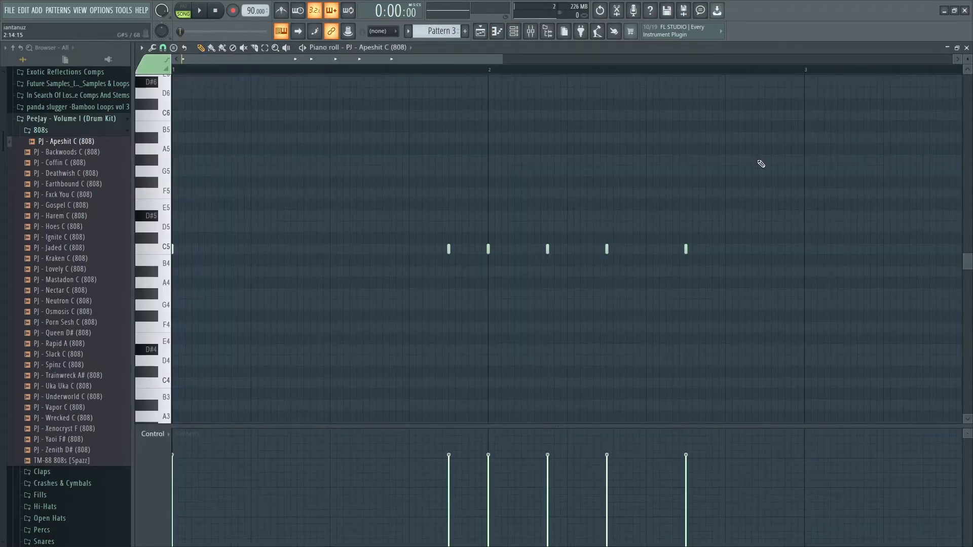
pyautogui.moveTo(758, 222); pyautogui.dragTo(172, 266)
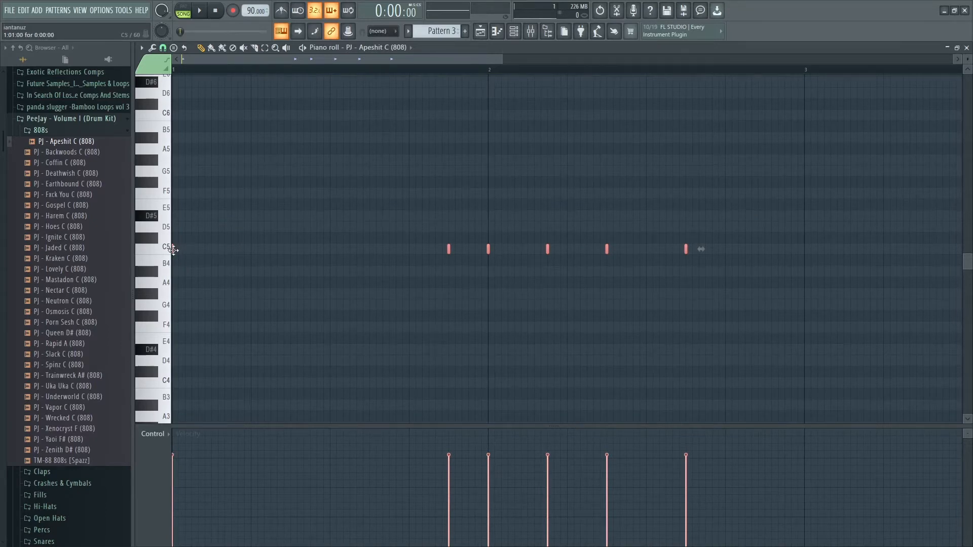
pyautogui.moveTo(172, 250); pyautogui.dragTo(804, 273)
pyautogui.scroll(-3, 585, 198)
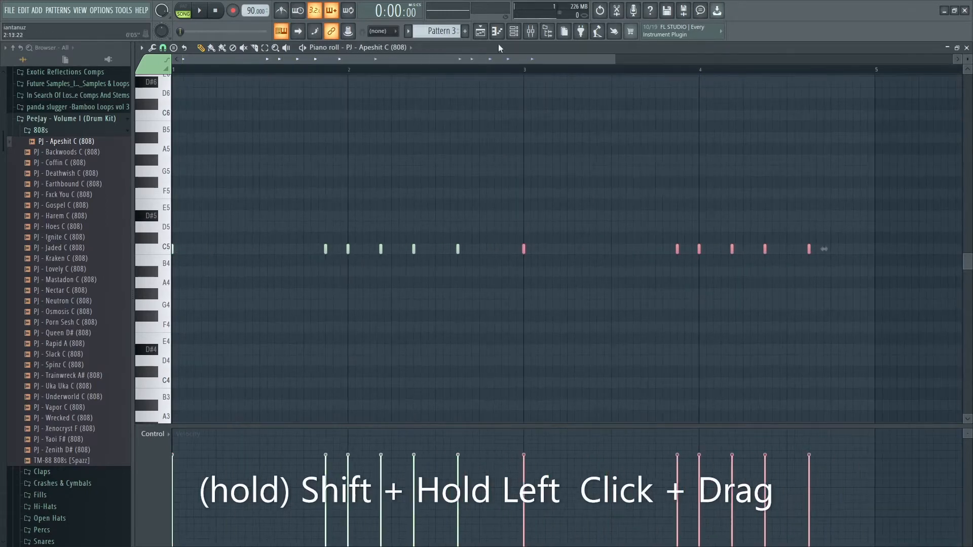
pyautogui.click(481, 32)
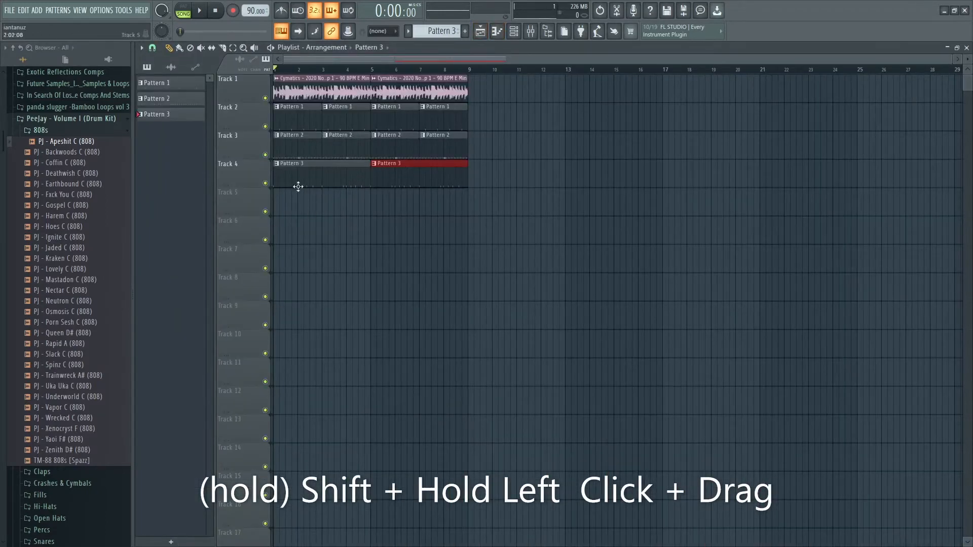
pyautogui.click(513, 31)
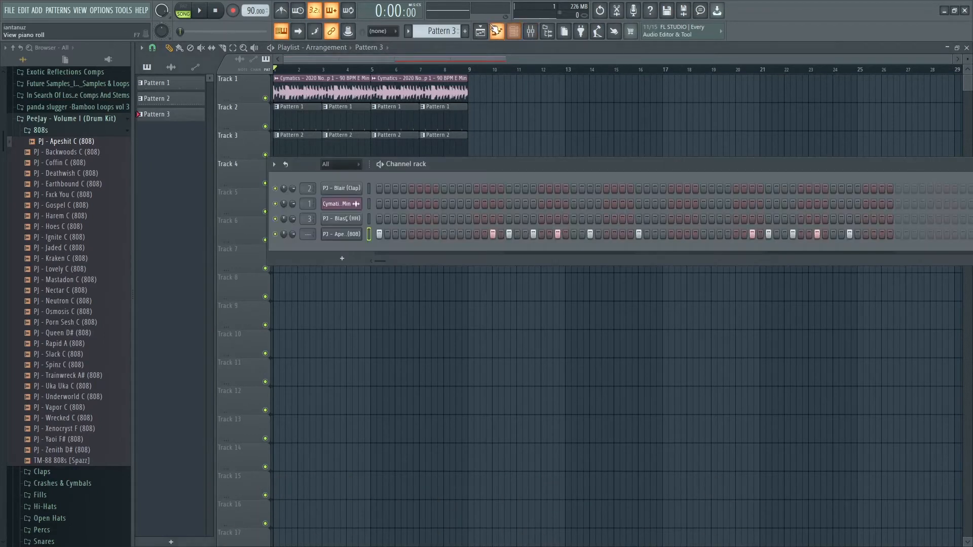
pyautogui.click(497, 31)
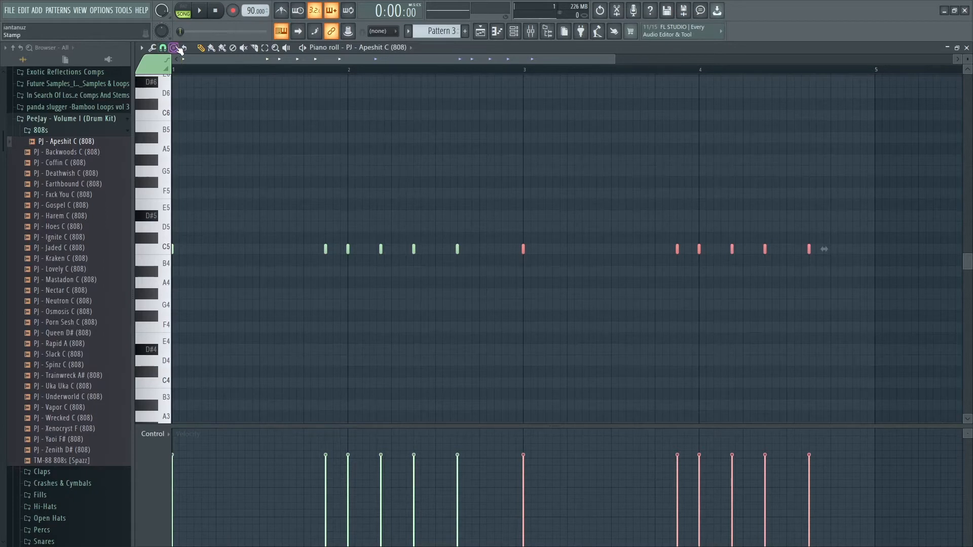
pyautogui.click(163, 48)
pyautogui.click(162, 48)
pyautogui.click(144, 49)
pyautogui.moveTo(153, 76)
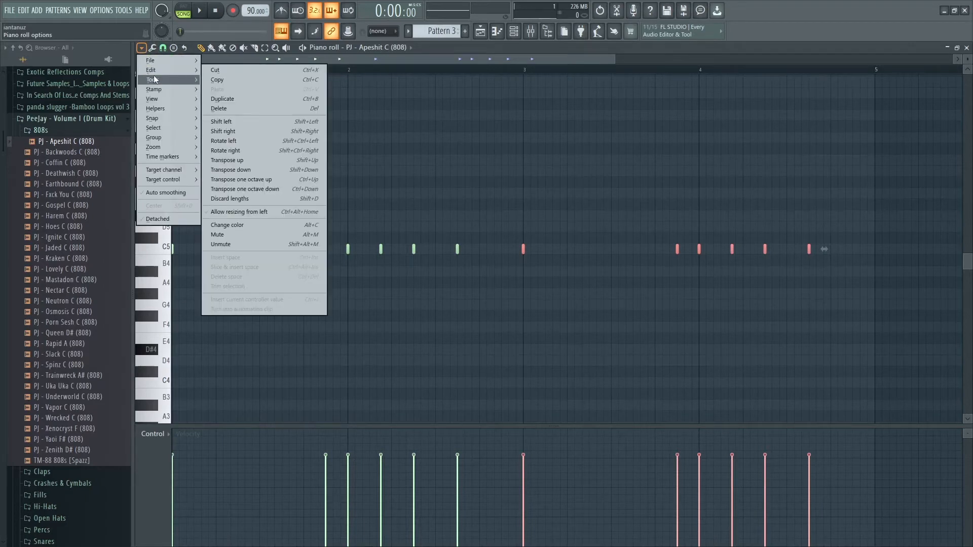
pyautogui.moveTo(155, 109)
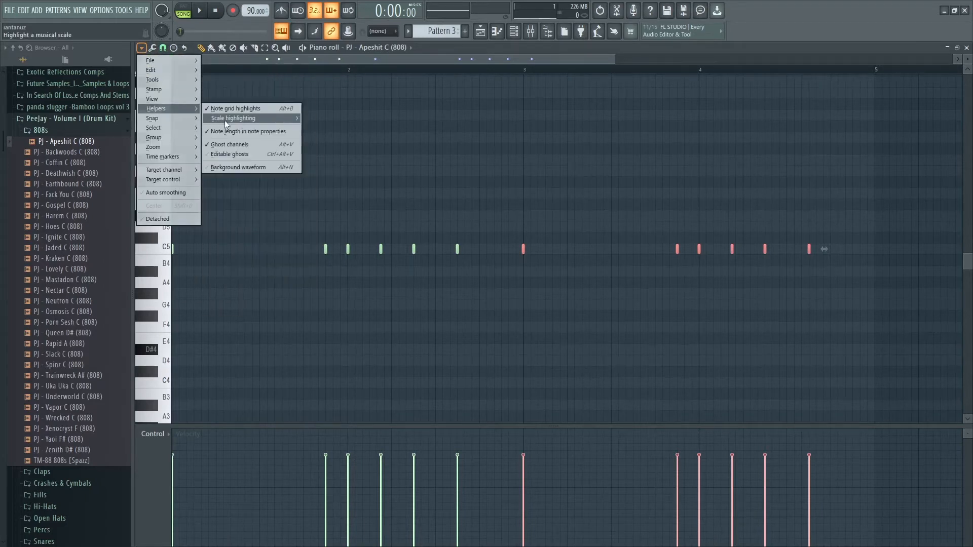
pyautogui.moveTo(225, 124)
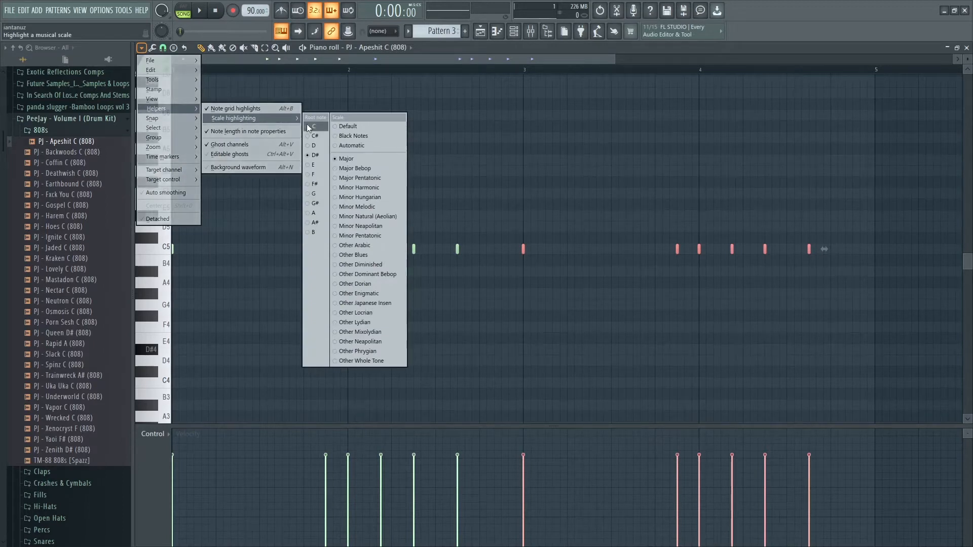
pyautogui.click(482, 33)
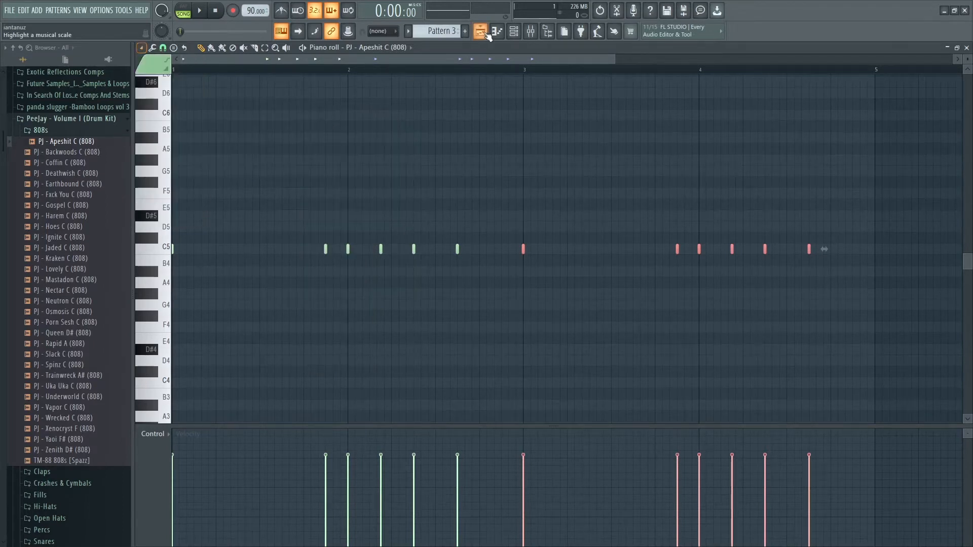
pyautogui.click(494, 34)
# - Set the piano roll's scale highlighting to root note E with the Minor Natural (Aeolian) scale
pyautogui.click(142, 48)
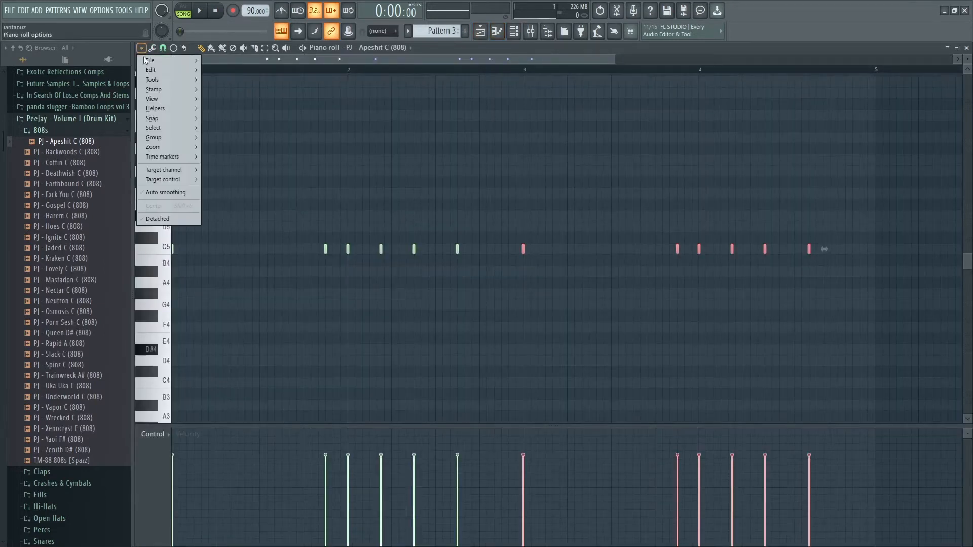
pyautogui.moveTo(178, 108)
pyautogui.moveTo(285, 117)
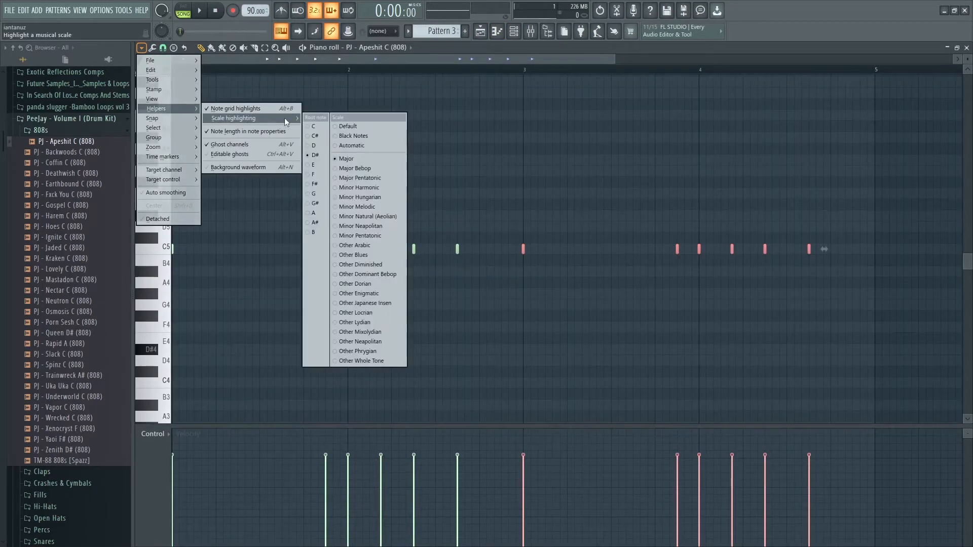
pyautogui.click(314, 164)
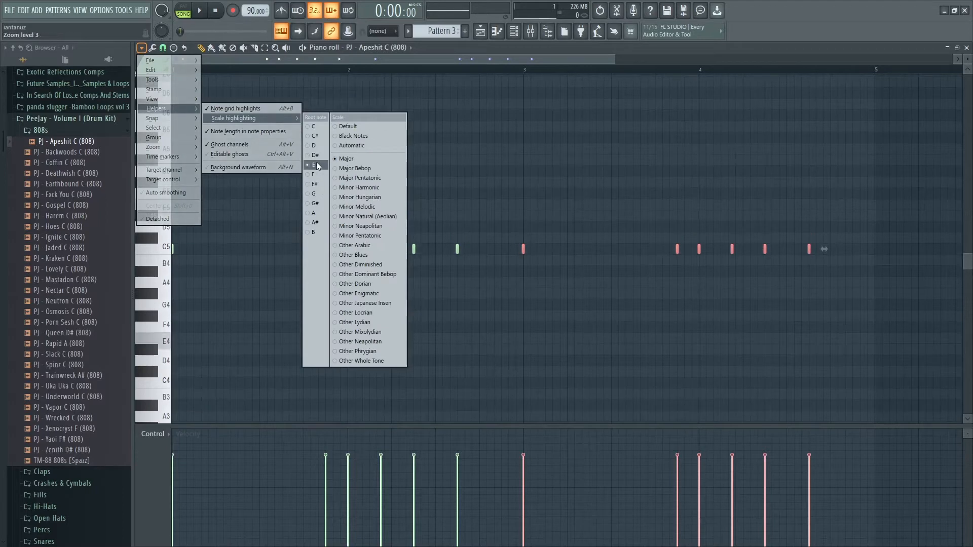
pyautogui.click(363, 217)
pyautogui.click(319, 58)
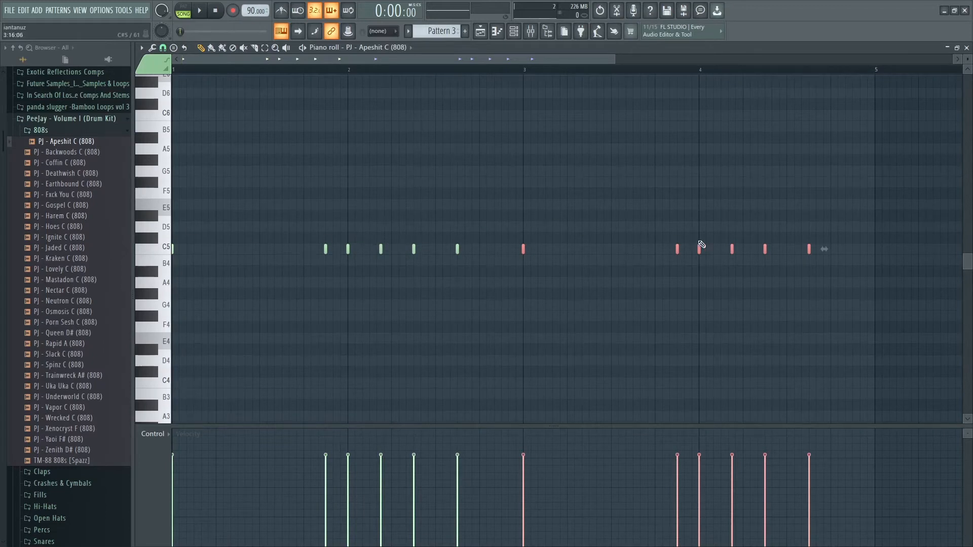
# - Move the 808 note just before bar 4 down to A4 and the last two notes up to E5, and play the song
pyautogui.keyDown('ctrl'); pyautogui.moveTo(694, 239); pyautogui.dragTo(657, 274); pyautogui.keyUp('ctrl')
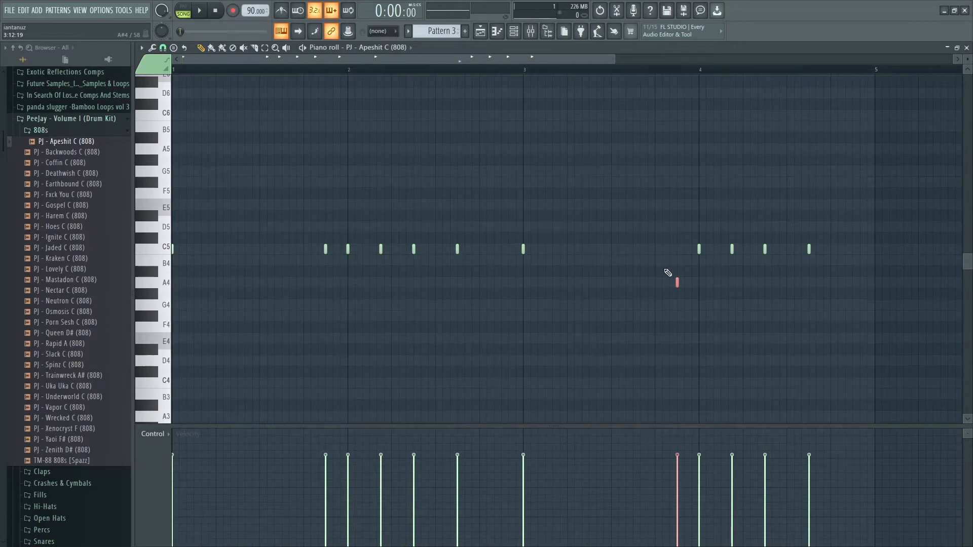
pyautogui.keyDown('ctrl'); pyautogui.moveTo(828, 220); pyautogui.dragTo(750, 285); pyautogui.keyUp('ctrl')
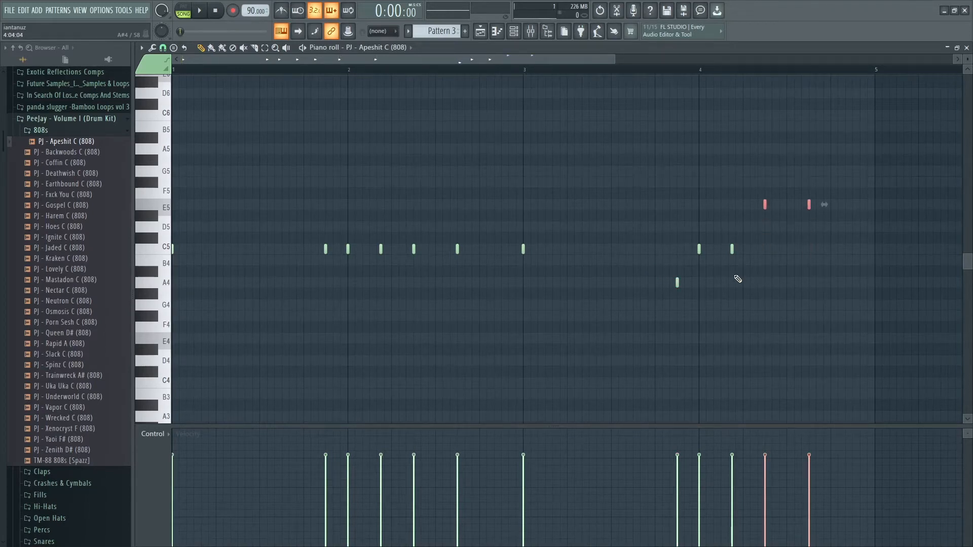
pyautogui.press('space')
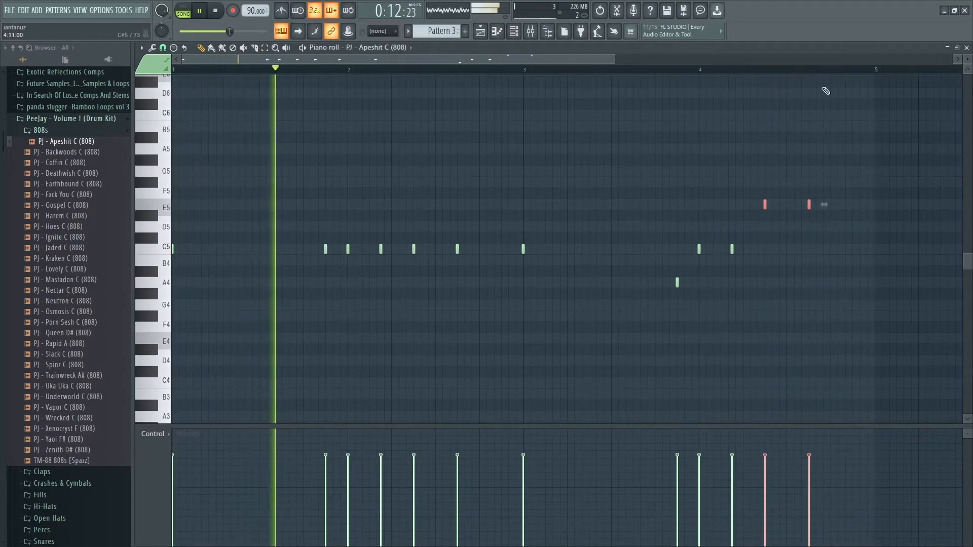
# - Add a copy of the last E5 note near the end of bar 4 and transpose it up three semitones to G5
pyautogui.click(809, 204)
pyautogui.moveTo(840, 205); pyautogui.dragTo(854, 208)
pyautogui.hotkey('shift', 'Up')
pyautogui.hotkey('shift', 'Up')
pyautogui.hotkey('shift', 'Up')
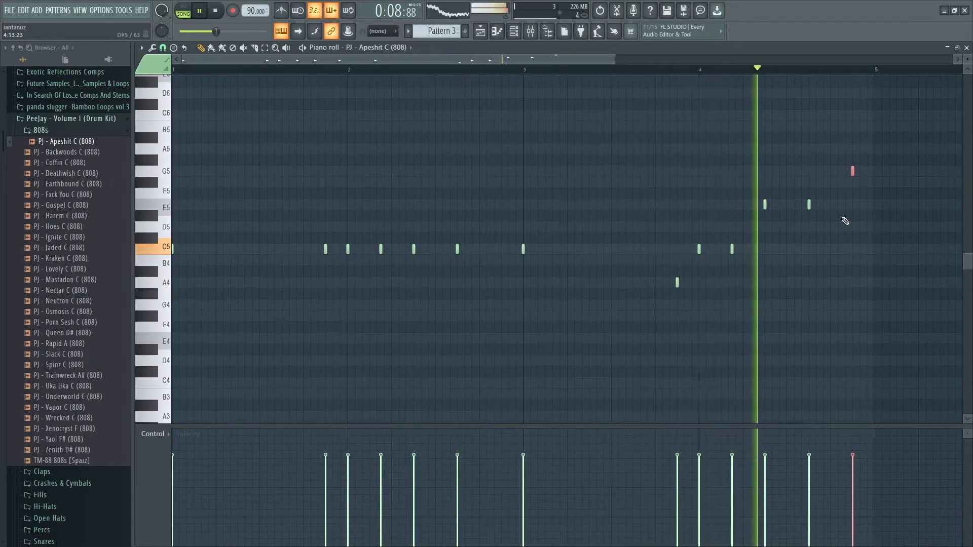
# - Stop playback, route the 808 channel to mixer track 4, and lower that track's volume fader slightly
pyautogui.click(514, 32)
pyautogui.press('space')
pyautogui.click(500, 34)
pyautogui.click(481, 34)
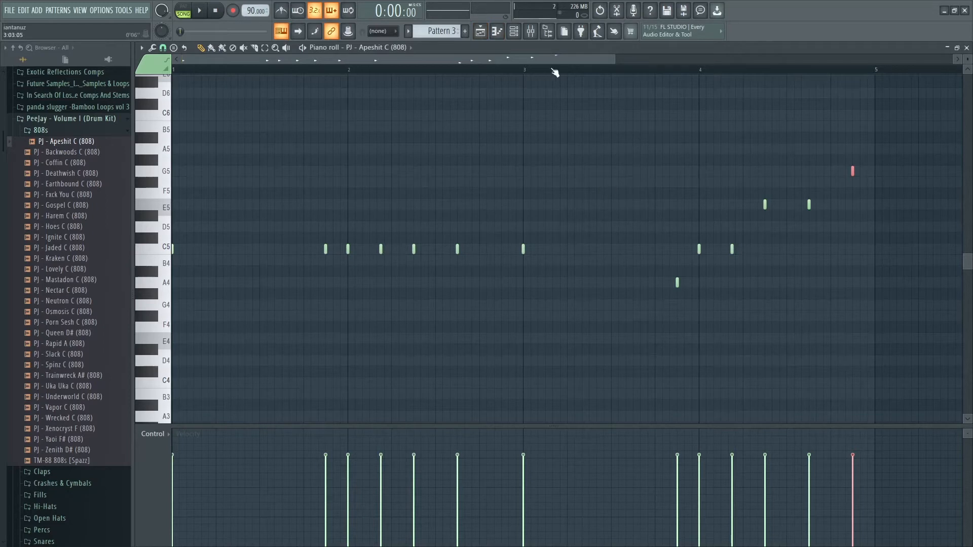
pyautogui.click(531, 31)
pyautogui.click(514, 31)
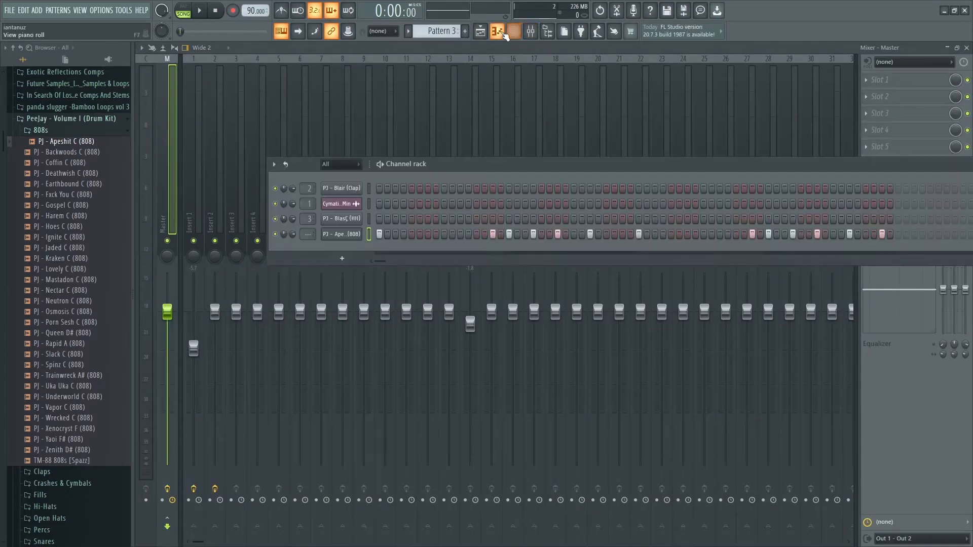
pyautogui.scroll(4, 307, 235)
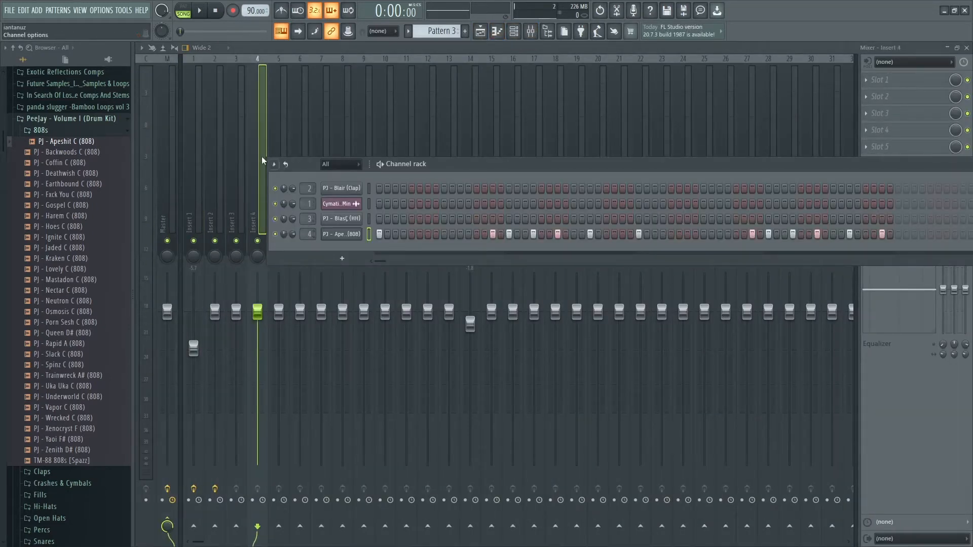
pyautogui.click(263, 125)
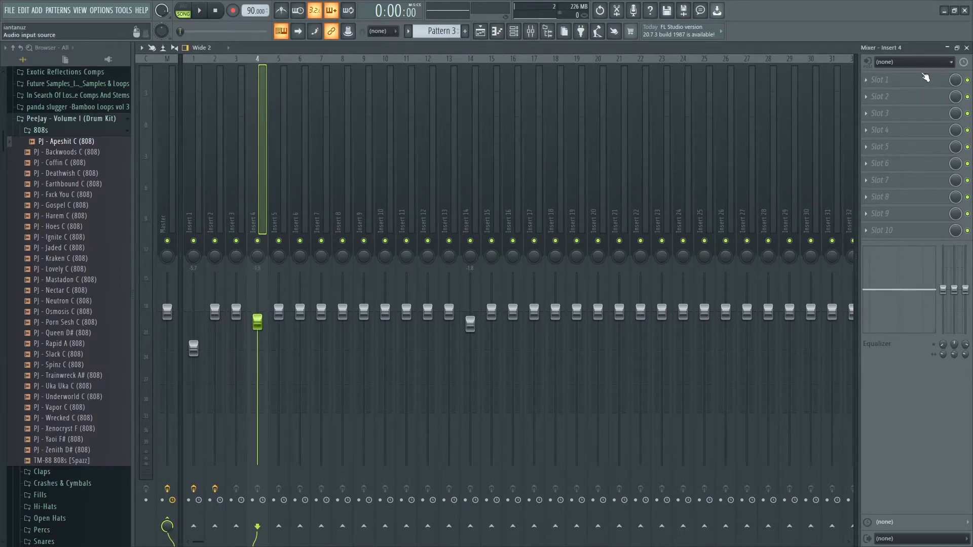
# - Load Fruity parametric EQ 2 in slot 1 and Fruity soft clipper in slot 2 of Insert 4, leaving the soft clipper disabled
pyautogui.click(915, 81)
pyautogui.click(724, 392)
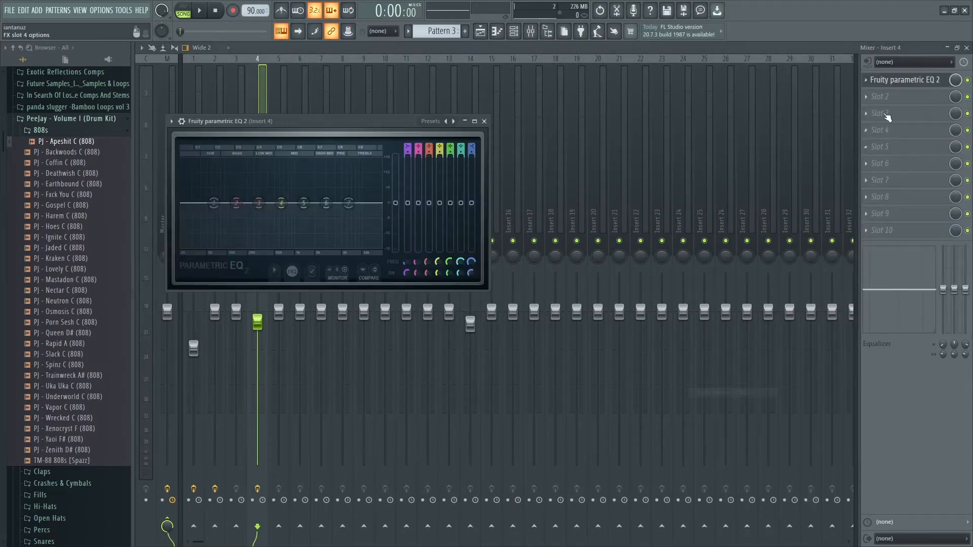
pyautogui.click(915, 96)
pyautogui.click(732, 204)
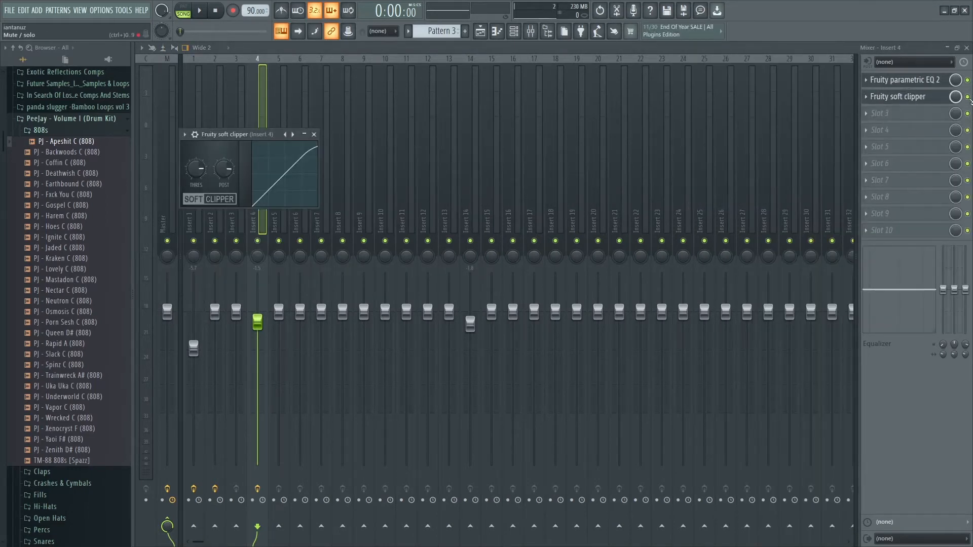
pyautogui.press('Escape')
# - With the song playing, set EQ band 7 to Steep 8 and move it to its lowest gain and a lower frequency to cut the 808's highs
pyautogui.click(907, 80)
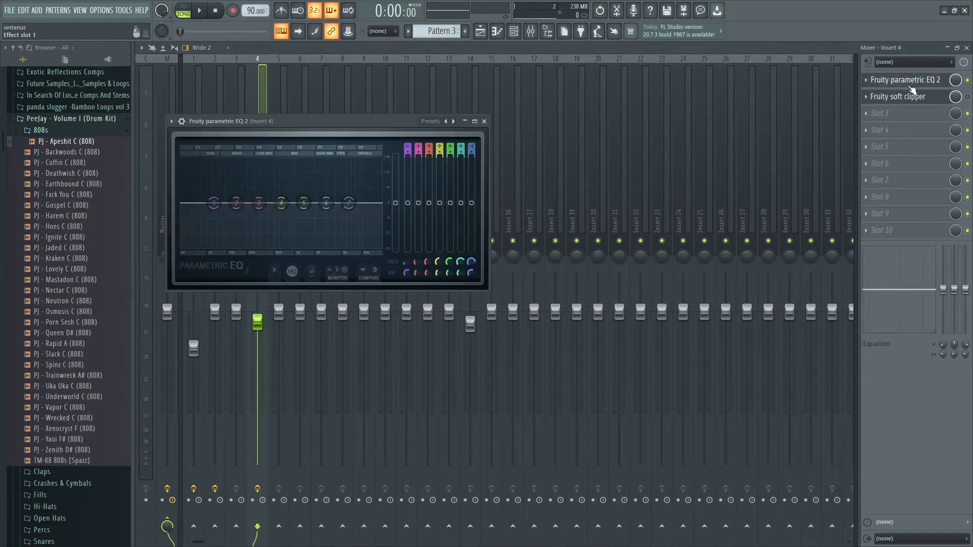
pyautogui.rightClick(348, 202)
pyautogui.press('space')
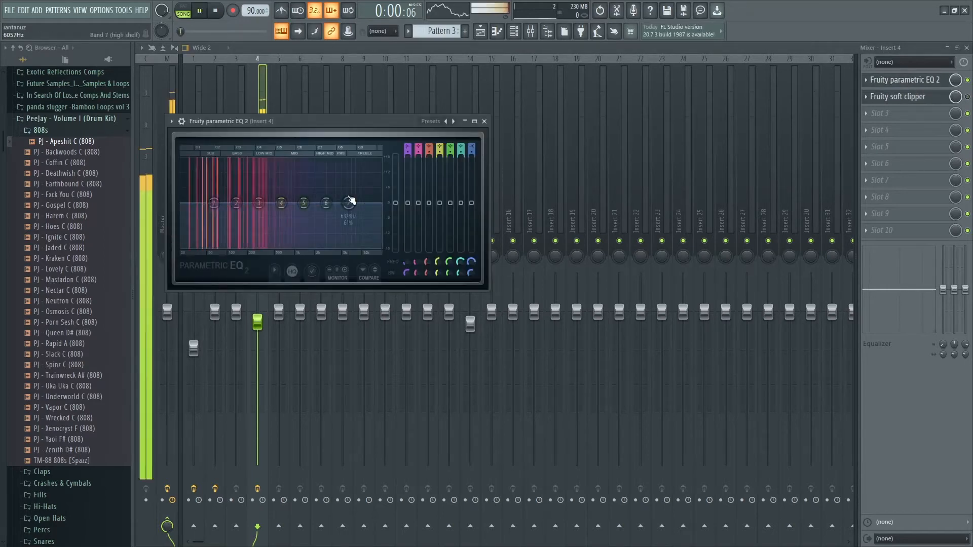
pyautogui.moveTo(366, 239)
pyautogui.click(396, 240)
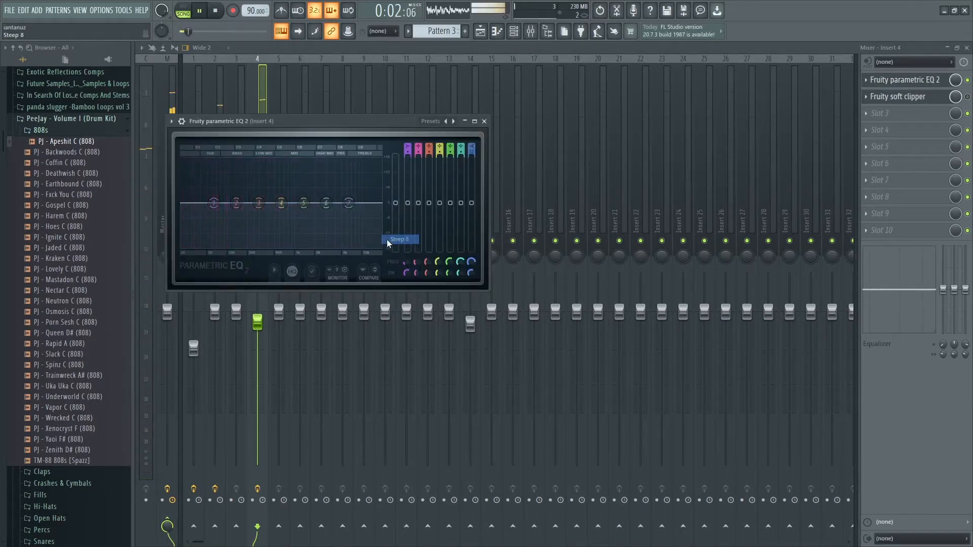
pyautogui.moveTo(348, 203); pyautogui.dragTo(313, 247)
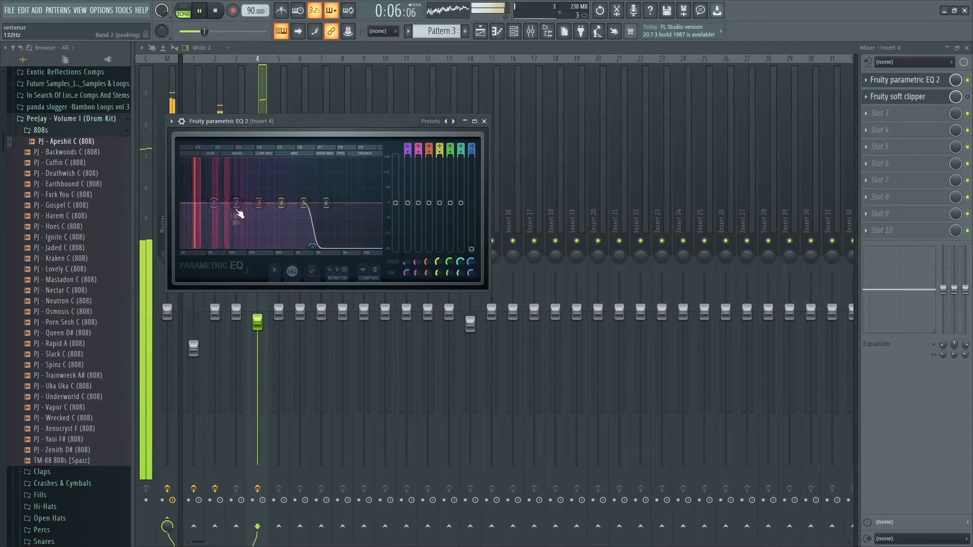
# - Boost EQ band 2 in the 808's bass range, stop playback, and switch the mixer to the Current track
pyautogui.moveTo(237, 203); pyautogui.dragTo(239, 183)
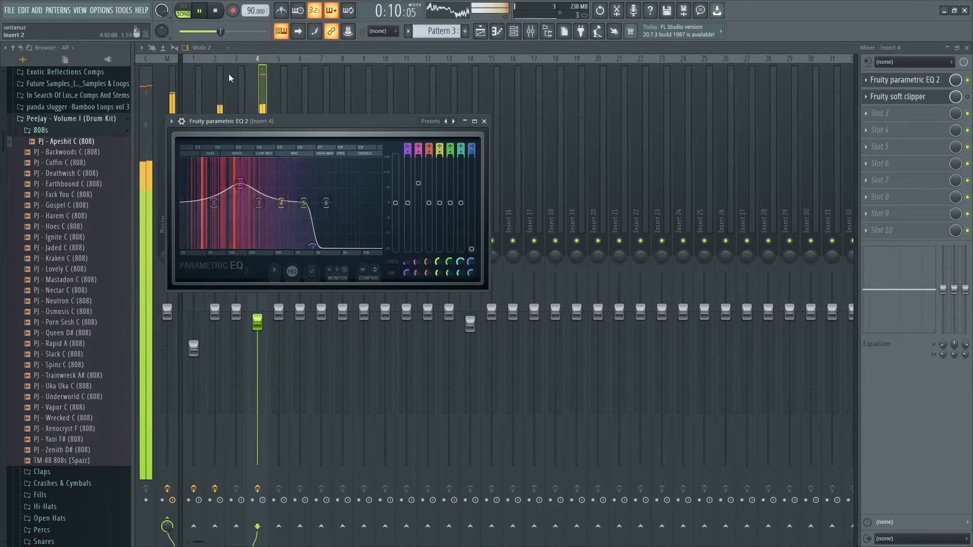
pyautogui.press('space')
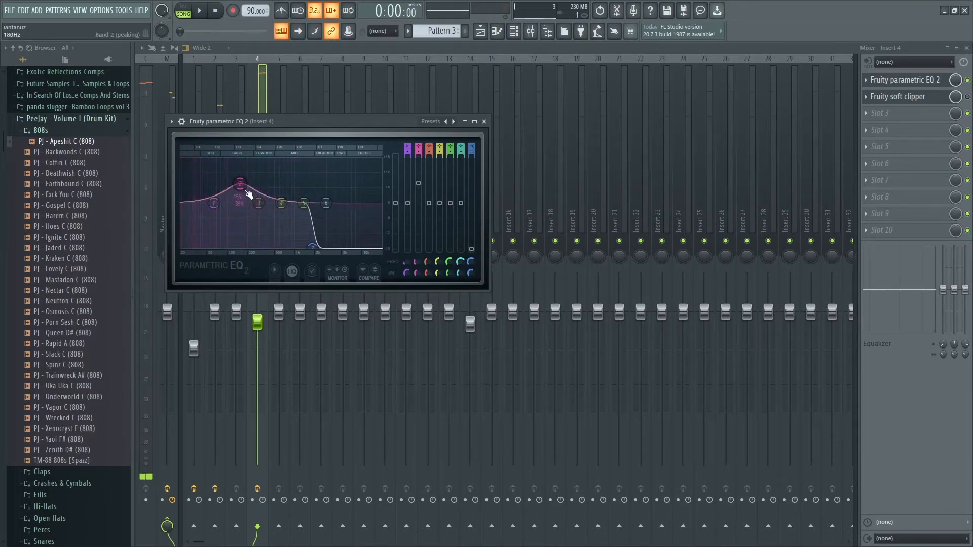
pyautogui.click(147, 121)
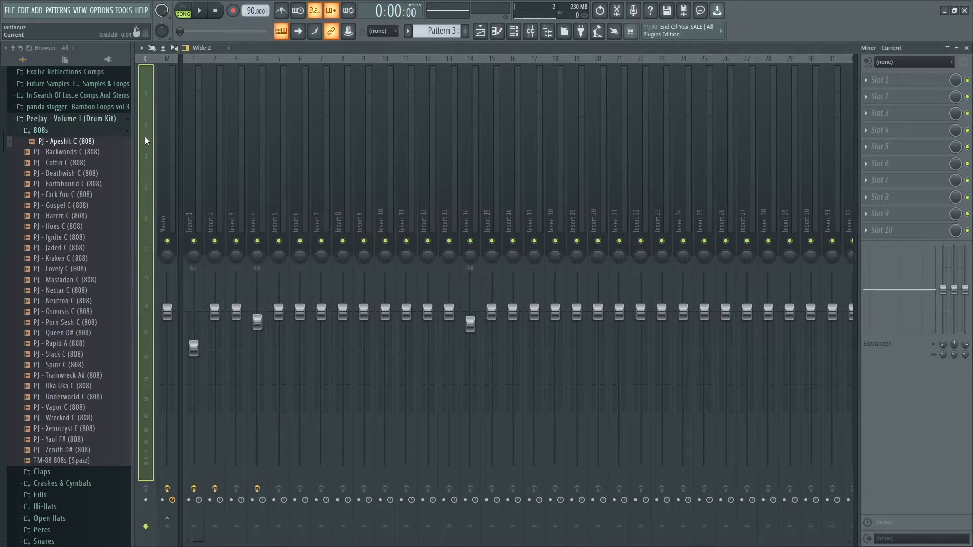
# - Enable the Fruity soft clipper on Insert 4 and preview the song briefly while watching the level meters
pyautogui.click(253, 117)
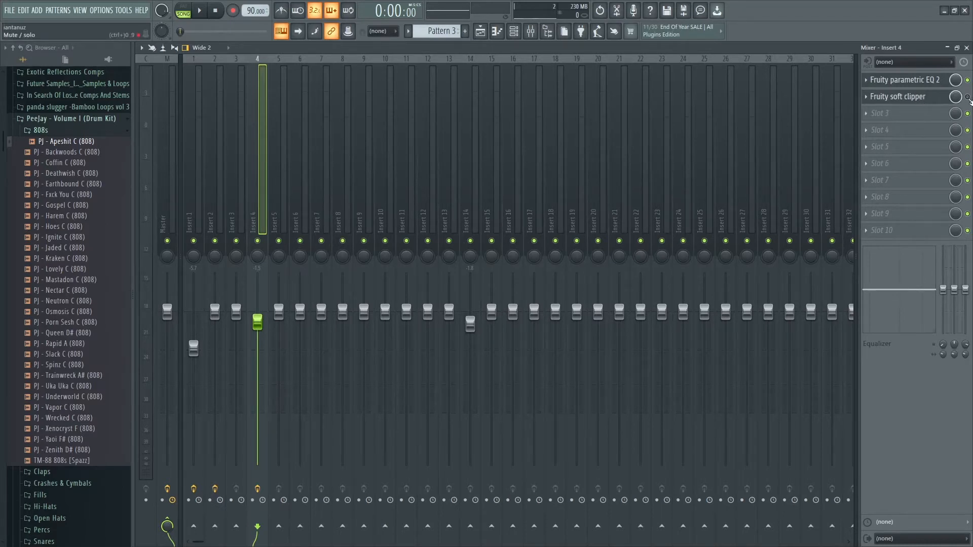
pyautogui.press('space')
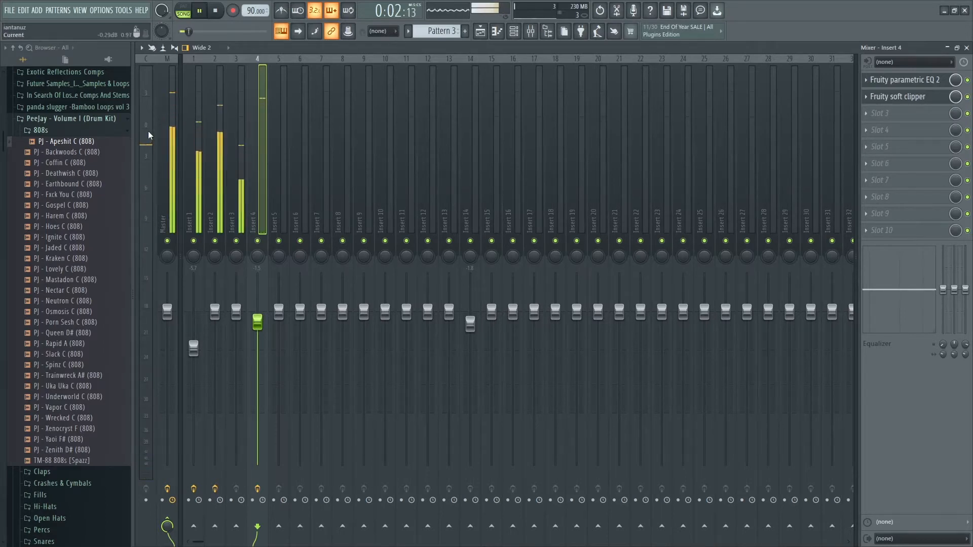
pyautogui.press('space')
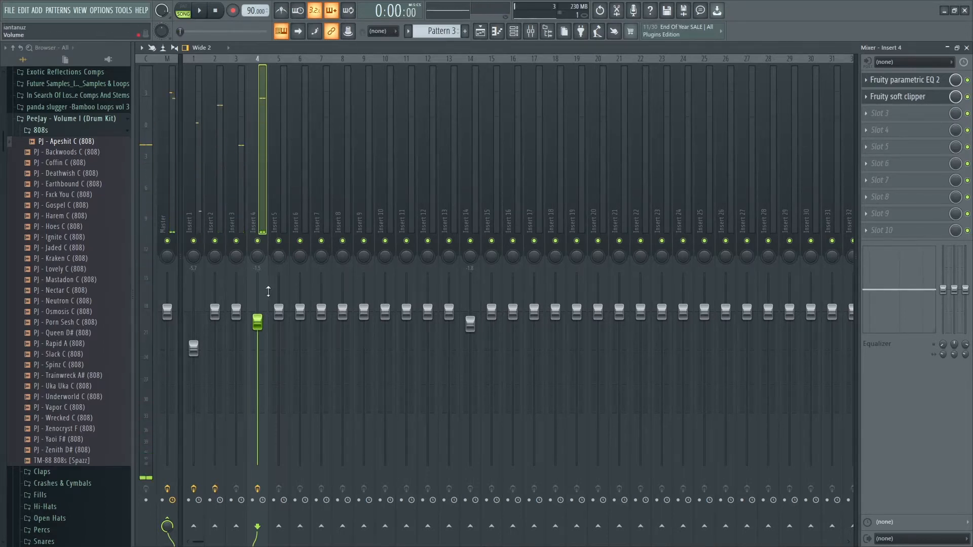
# - Lower EQ band 1 (low shelf) slightly at about 86 Hz on the 808's insert, preview the song, and close the EQ
pyautogui.click(907, 80)
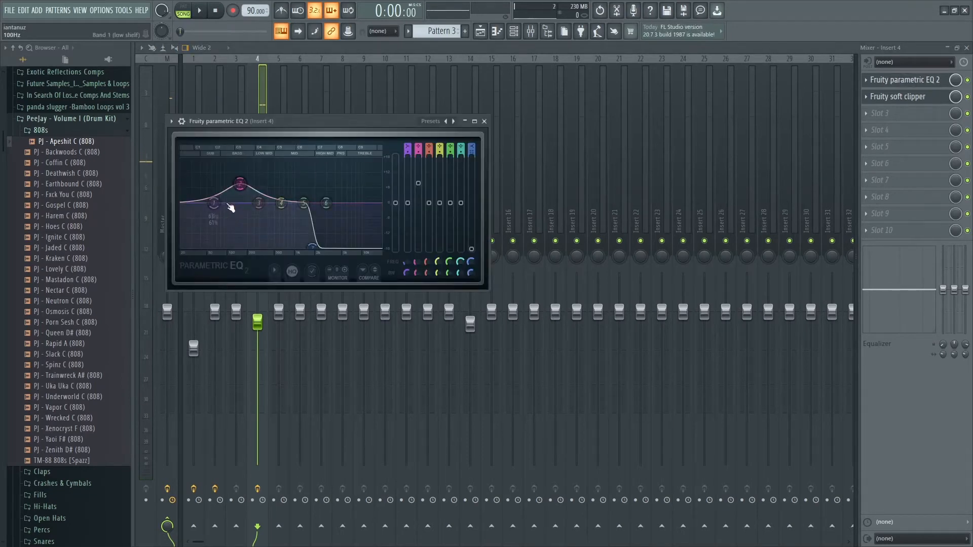
pyautogui.moveTo(214, 204); pyautogui.dragTo(222, 213)
pyautogui.press('space')
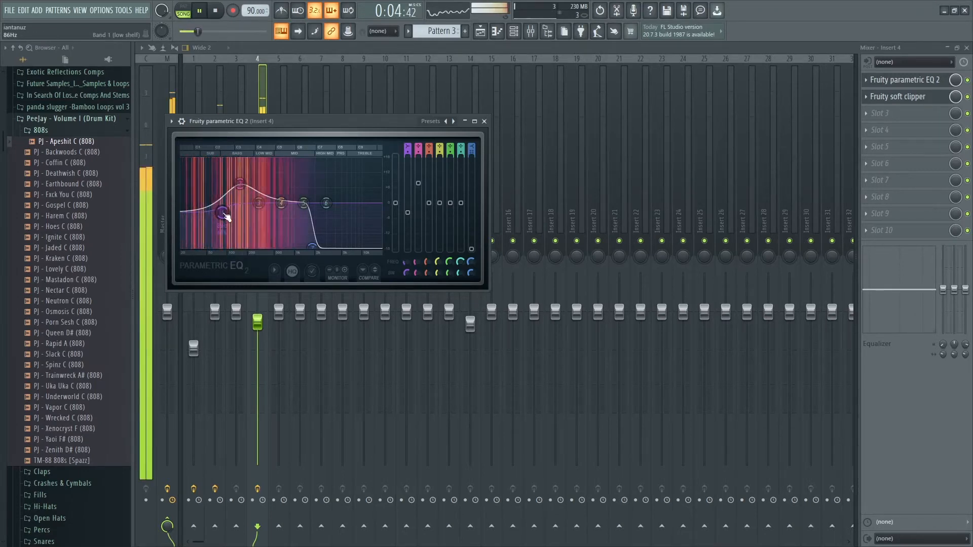
pyautogui.press('space')
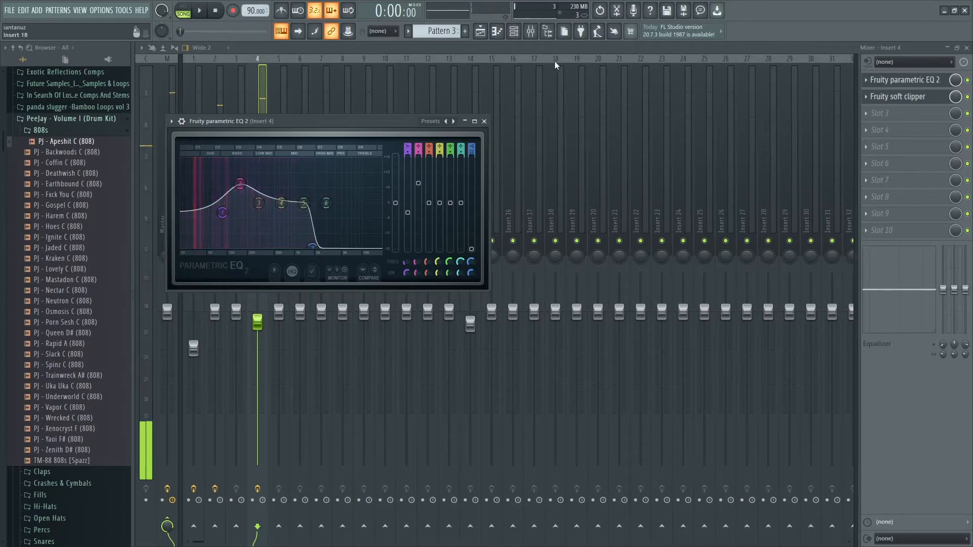
pyautogui.click(484, 121)
# - Trim one beat off the start of the Pattern 1, 2 and 3 clips at bar 5 in the playlist and preview the gap
pyautogui.click(480, 31)
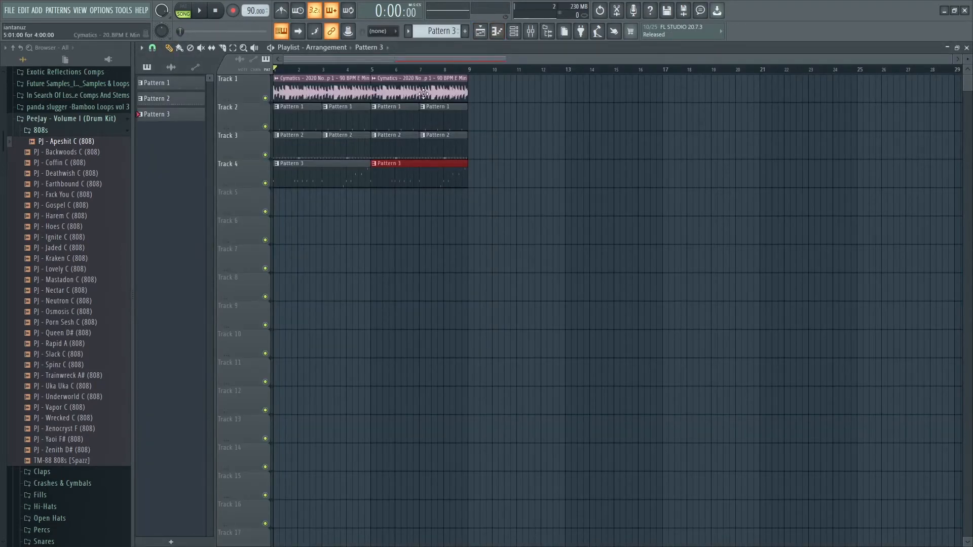
pyautogui.moveTo(380, 114); pyautogui.dragTo(376, 176)
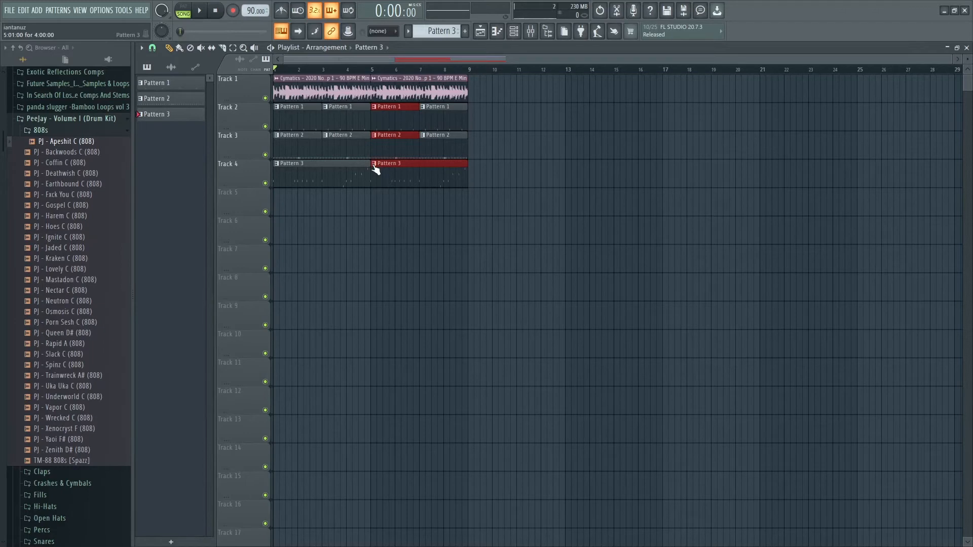
pyautogui.moveTo(368, 163); pyautogui.dragTo(375, 164)
pyautogui.moveTo(407, 106); pyautogui.dragTo(362, 209)
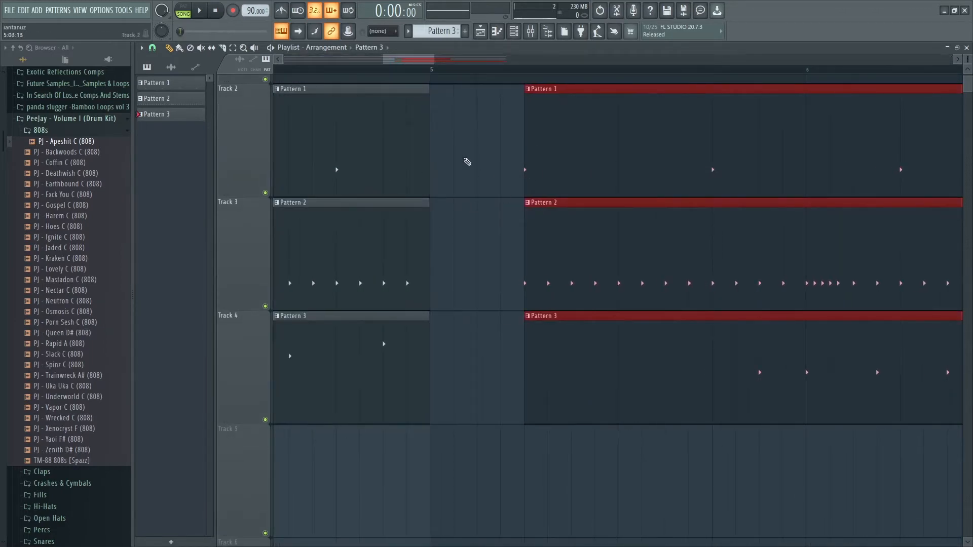
pyautogui.press('space')
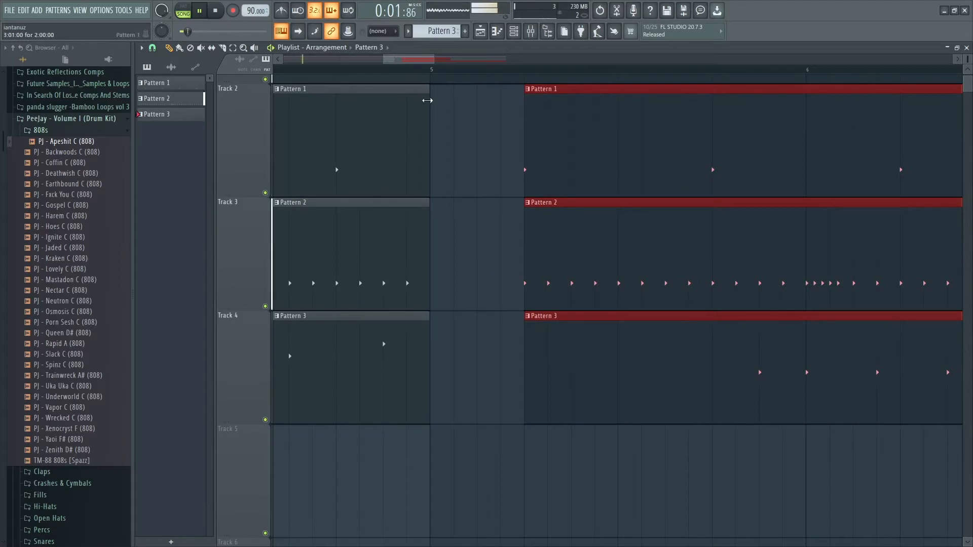
pyautogui.keyDown('ctrl'); pyautogui.rightClick(428, 100); pyautogui.keyUp('ctrl')
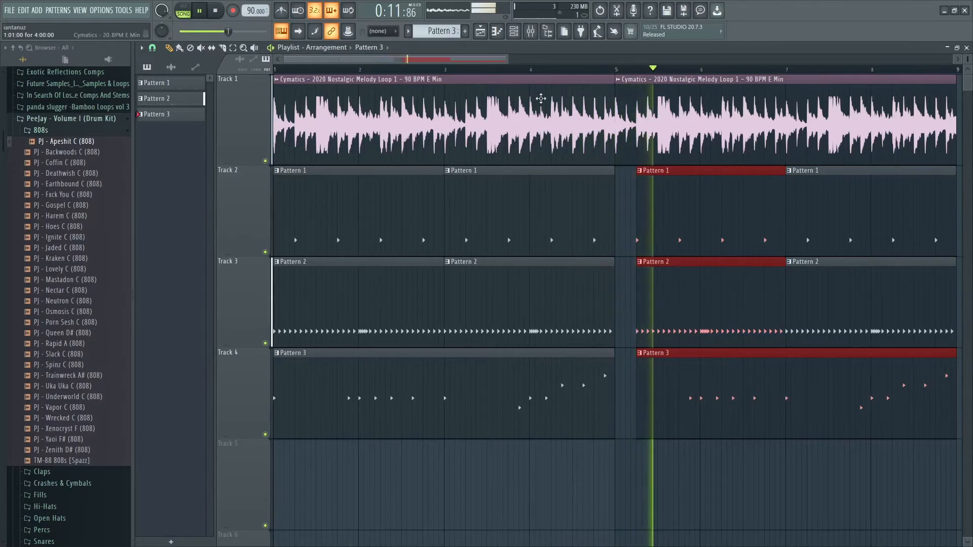
pyautogui.press('space')
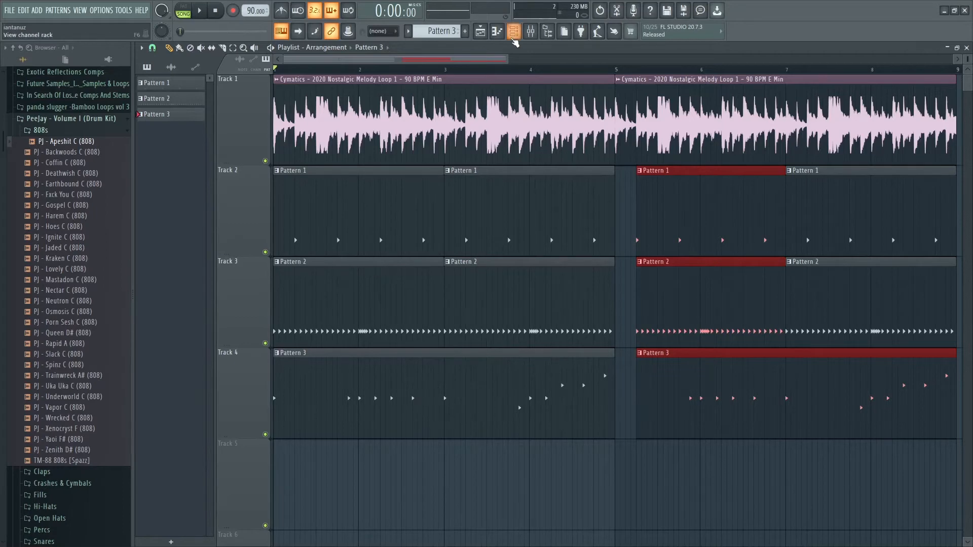
# - Copy the 808's last C5 note in bar 2 to half a beat before bar 3, raise it to G5, and start playback
pyautogui.click(514, 31)
pyautogui.click(497, 31)
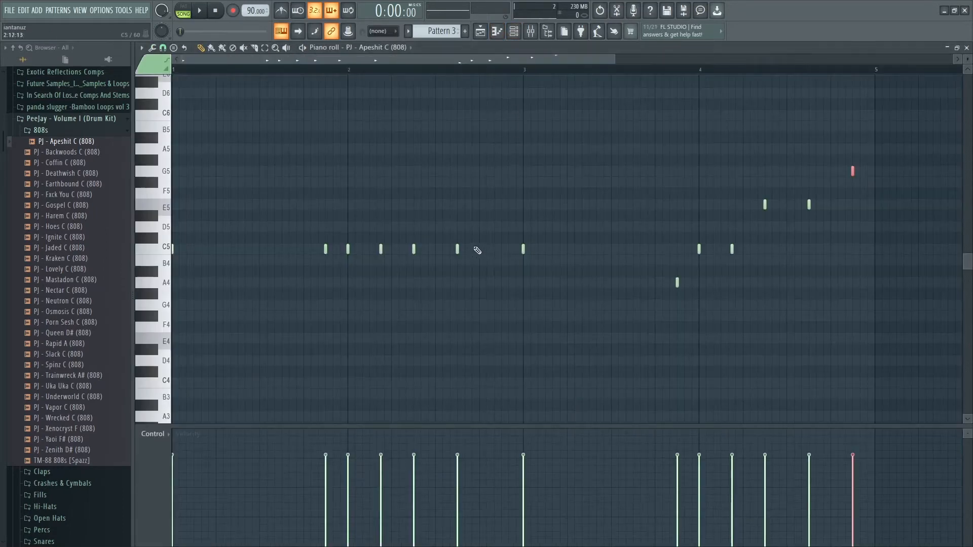
pyautogui.click(457, 249)
pyautogui.moveTo(464, 249); pyautogui.dragTo(501, 249)
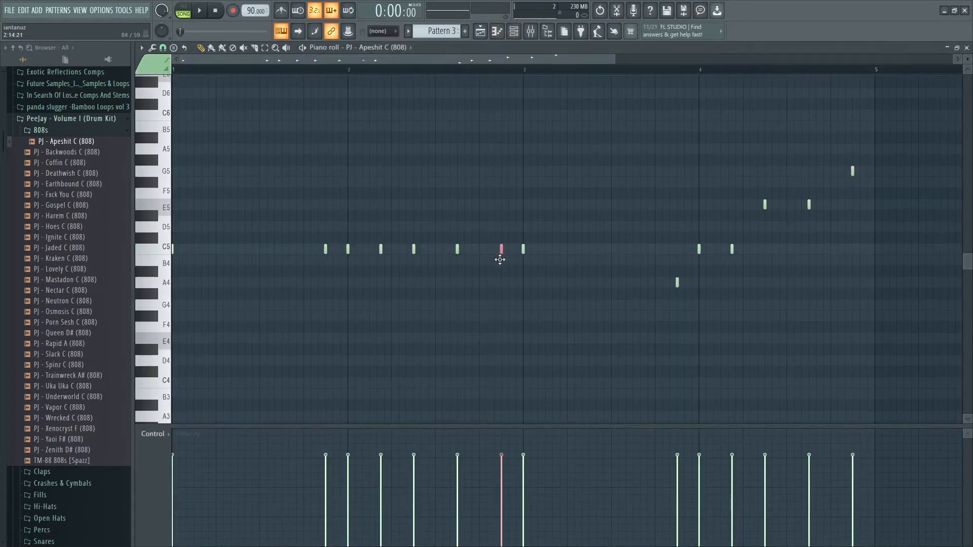
pyautogui.hotkey('shift', 'Up')
pyautogui.hotkey('shift', 'Up')
pyautogui.hotkey('shift', 'Up')
pyautogui.press('space')
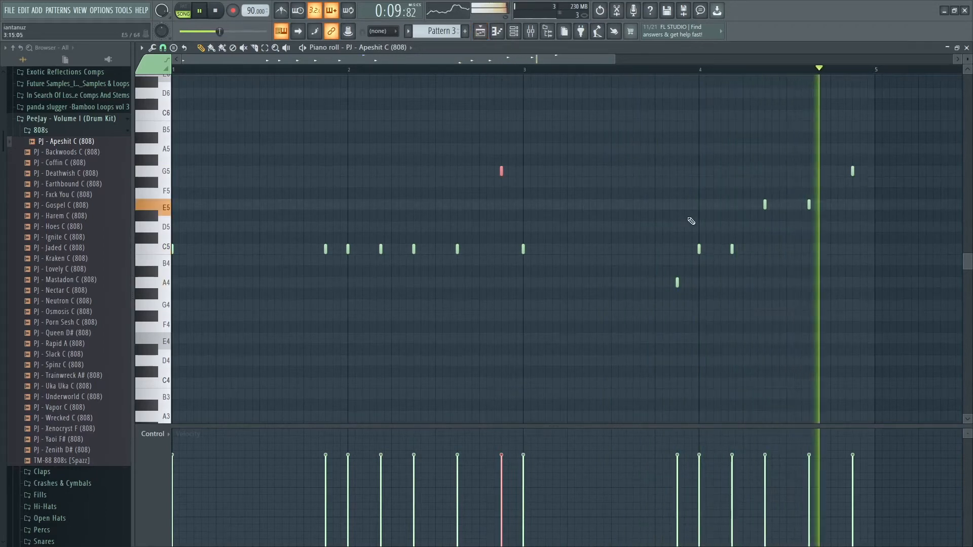
# - Try an extra 808 note at A4 just before the first E5 note in bar 4, listening to the song
pyautogui.click(750, 249)
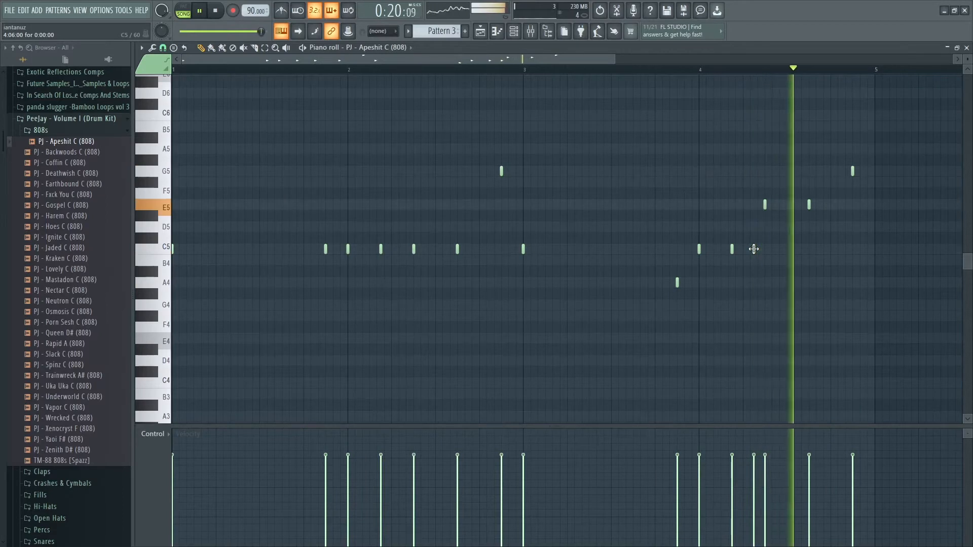
pyautogui.moveTo(754, 249); pyautogui.dragTo(754, 282)
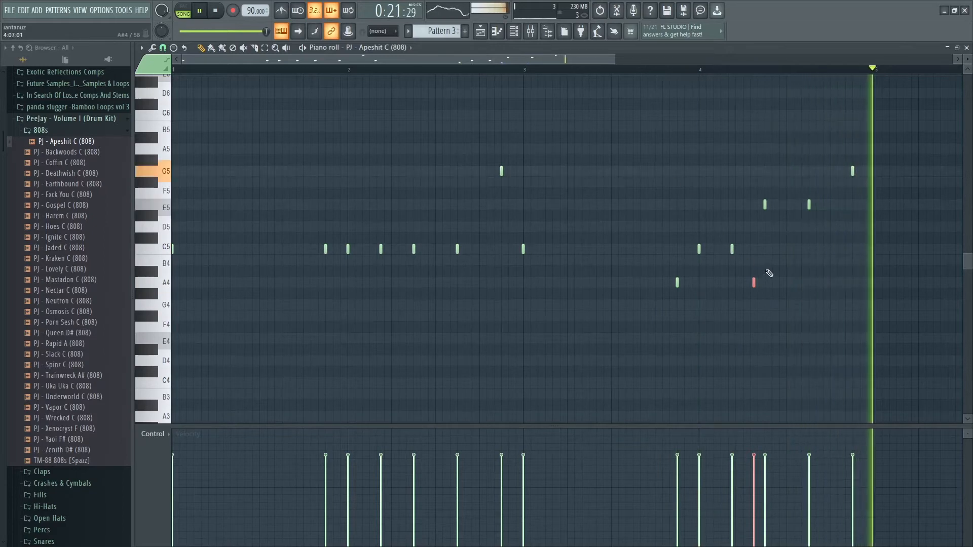
pyautogui.press('space')
# - Return to the playlist and duplicate both Cymatics loop clips on Track 1 into bars 9 to 17
pyautogui.press('F5')
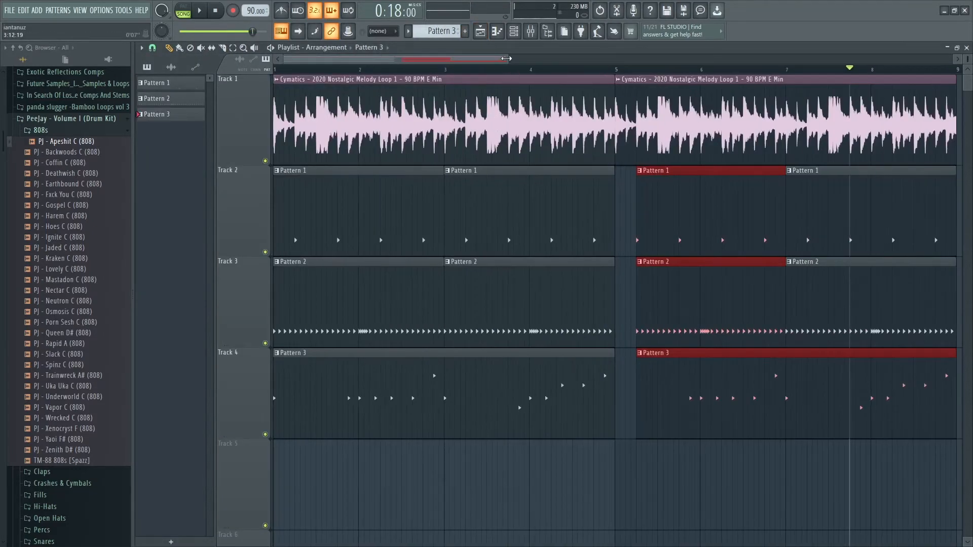
pyautogui.moveTo(506, 58); pyautogui.dragTo(633, 58)
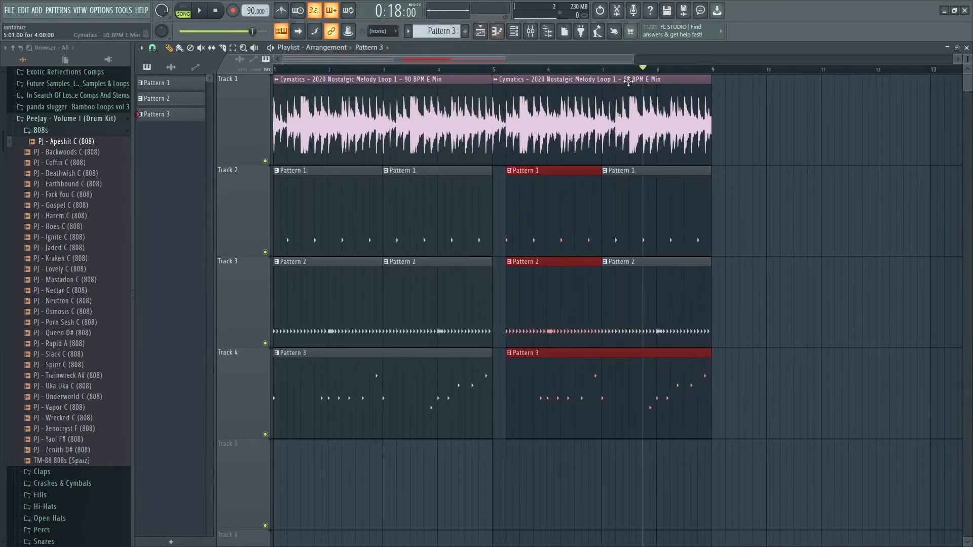
pyautogui.moveTo(631, 57); pyautogui.dragTo(770, 56)
pyautogui.click(278, 89)
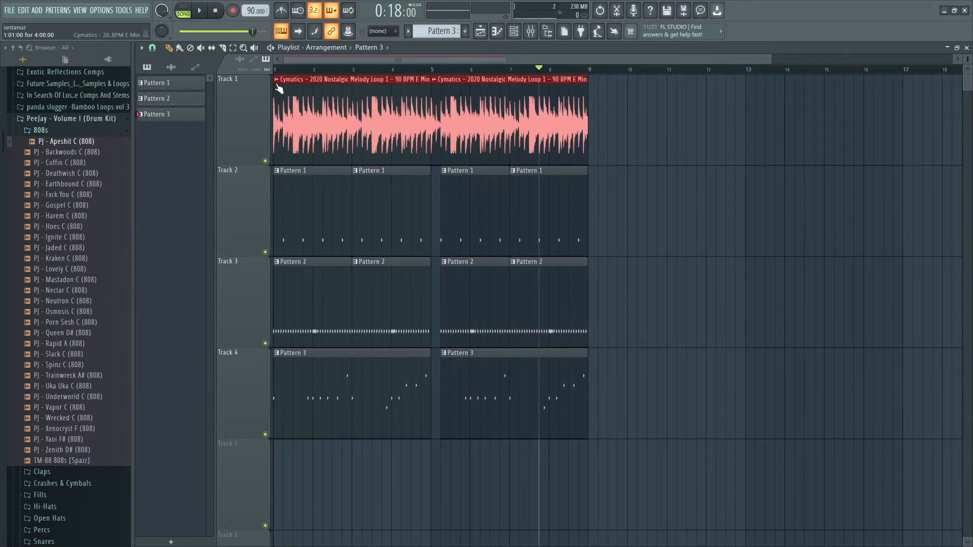
pyautogui.hotkey('ctrl', 'b')
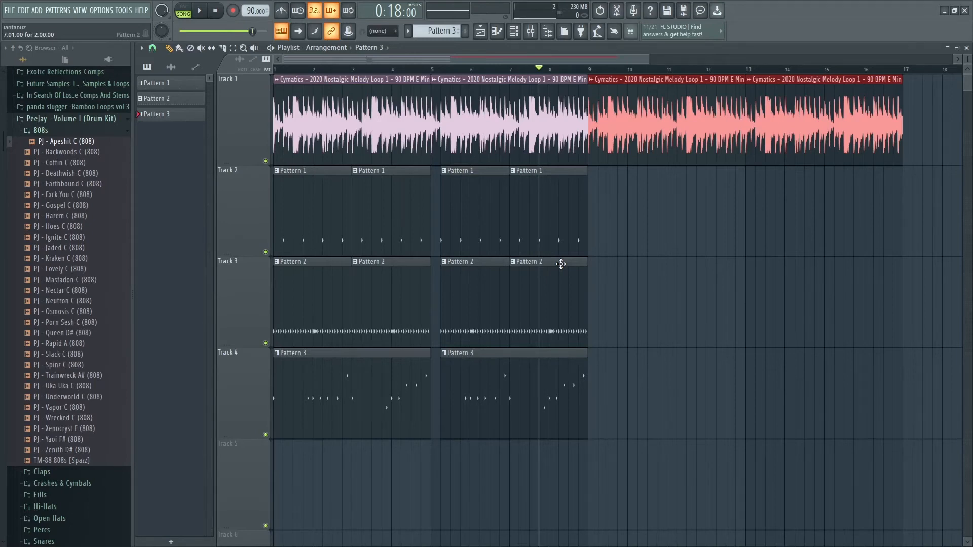
# - Duplicate the Pattern 1 clips on Track 2 into bars 9 to 17, and extend Tracks 1 and 2 with copies up to bar 25
pyautogui.moveTo(561, 210); pyautogui.dragTo(788, 190)
pyautogui.moveTo(853, 122); pyautogui.dragTo(690, 284)
pyautogui.moveTo(914, 122); pyautogui.dragTo(643, 291)
pyautogui.hotkey('ctrl', 'b')
pyautogui.scroll(-2, 682, 189)
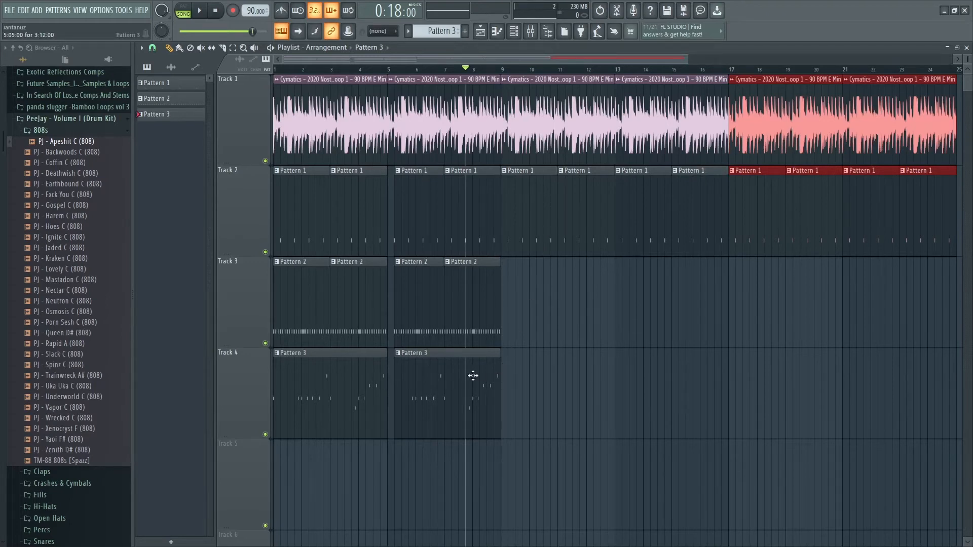
# - Fill Track 4 with full-length Pattern 3 clips from bar 9 to bar 25
pyautogui.moveTo(471, 376); pyautogui.dragTo(535, 367)
pyautogui.hotkey('ctrl', 'b')
pyautogui.hotkey('ctrl', 'b')
pyautogui.hotkey('ctrl', 'b')
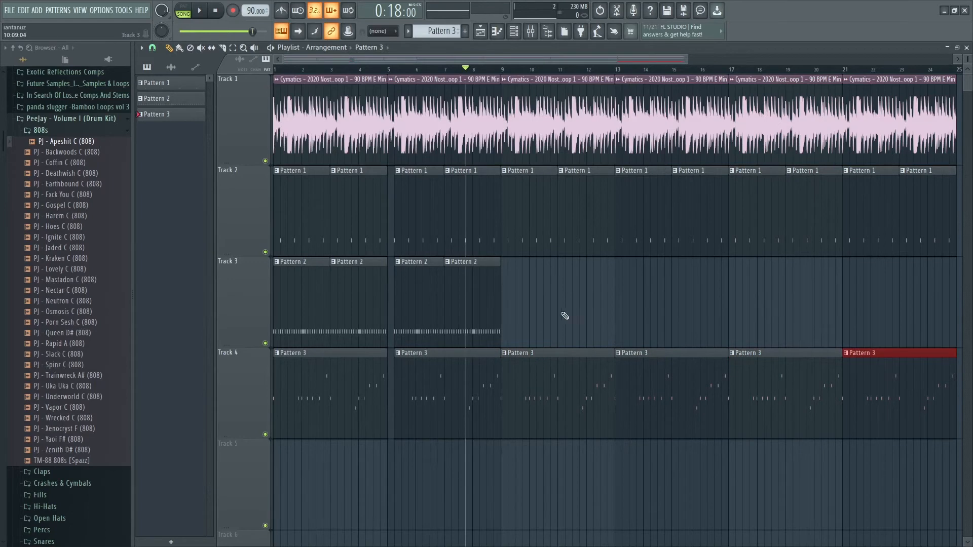
# - Preview from just before bar 9, try ending the Pattern 1 clip from bar 11 at bar 12, and restore its full length
pyautogui.click(493, 70)
pyautogui.press('space')
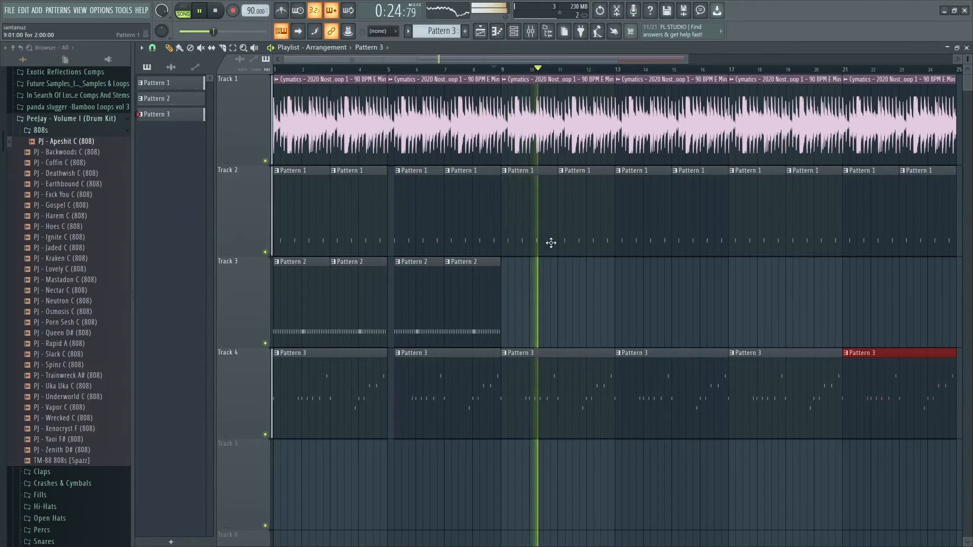
pyautogui.click(597, 245)
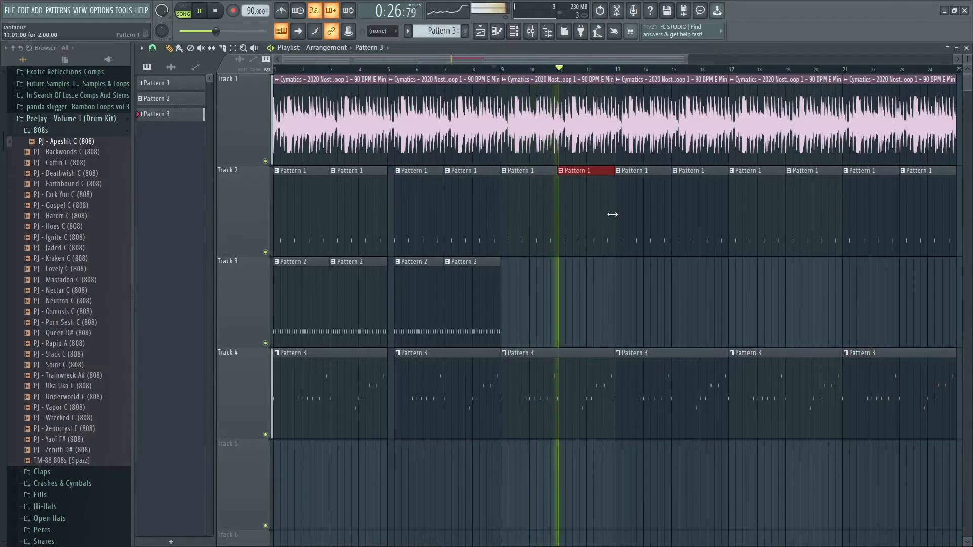
pyautogui.moveTo(613, 212); pyautogui.dragTo(585, 224)
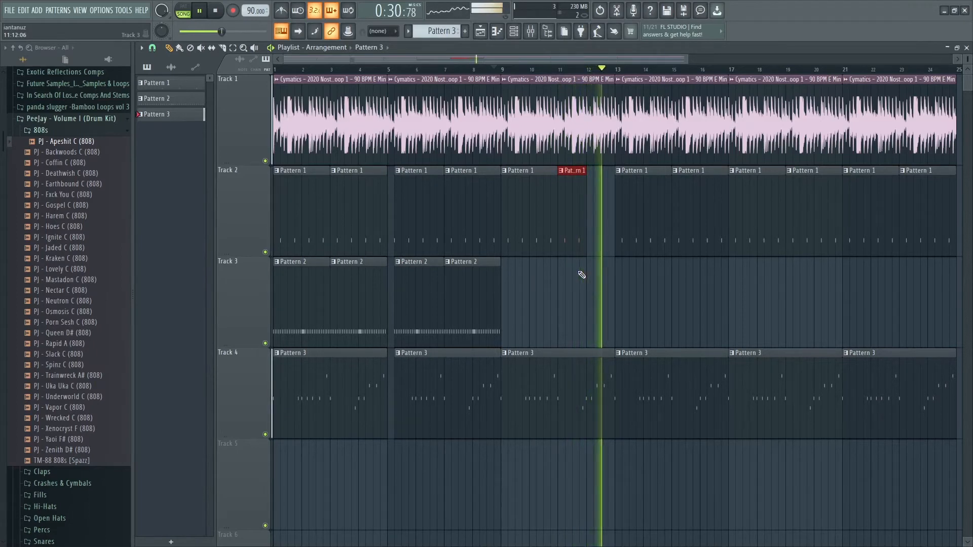
pyautogui.press('space')
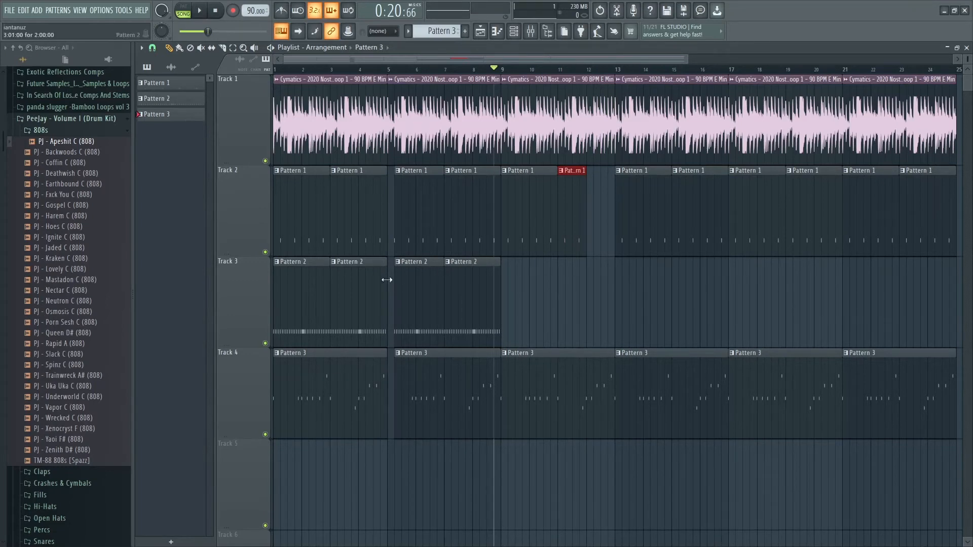
pyautogui.moveTo(587, 226); pyautogui.dragTo(614, 220)
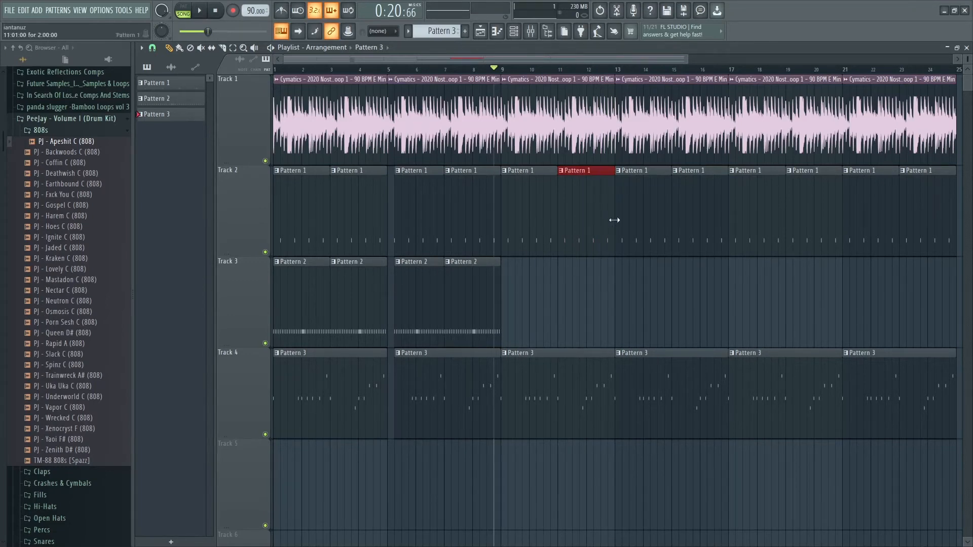
# - End the Pattern 1 clip from bar 15 at bar 16, and trim about three beats off the start of Pattern 3 at bar 9
pyautogui.moveTo(725, 230); pyautogui.dragTo(700, 235)
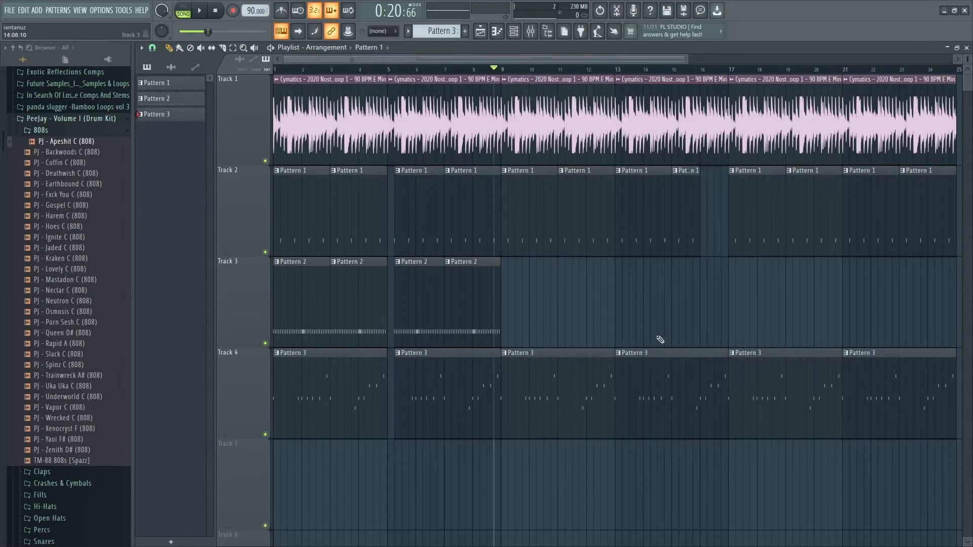
pyautogui.moveTo(503, 370); pyautogui.dragTo(522, 368)
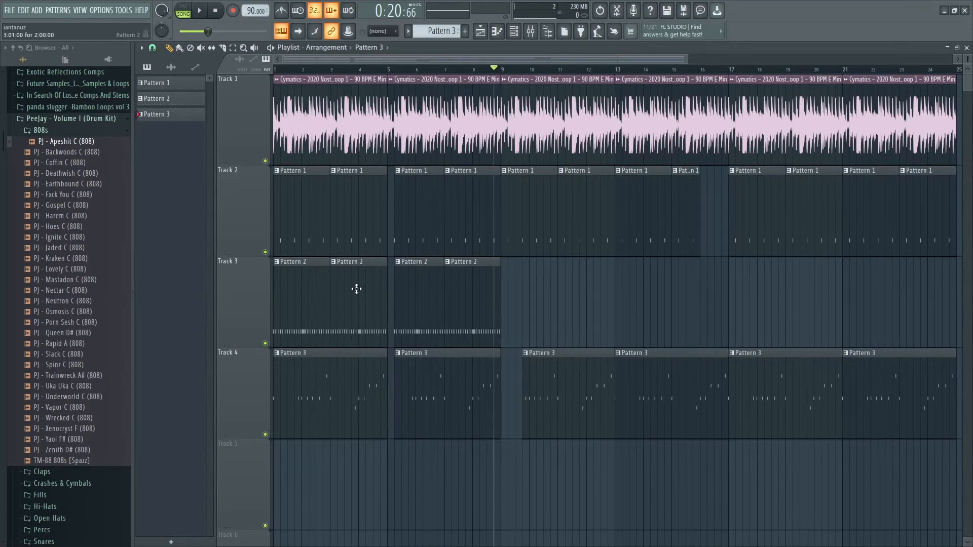
# - Copy Pattern 2 clips into bars 17 to 25 on Track 3, and duplicate all four tracks' clips from that section into bars 25 to 33
pyautogui.moveTo(354, 288); pyautogui.dragTo(760, 352)
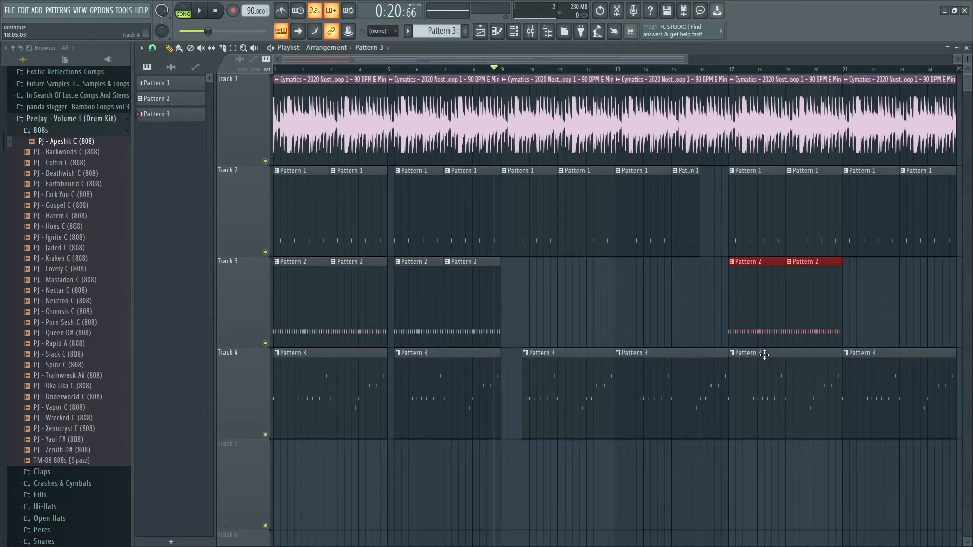
pyautogui.hotkey('ctrl', 'b')
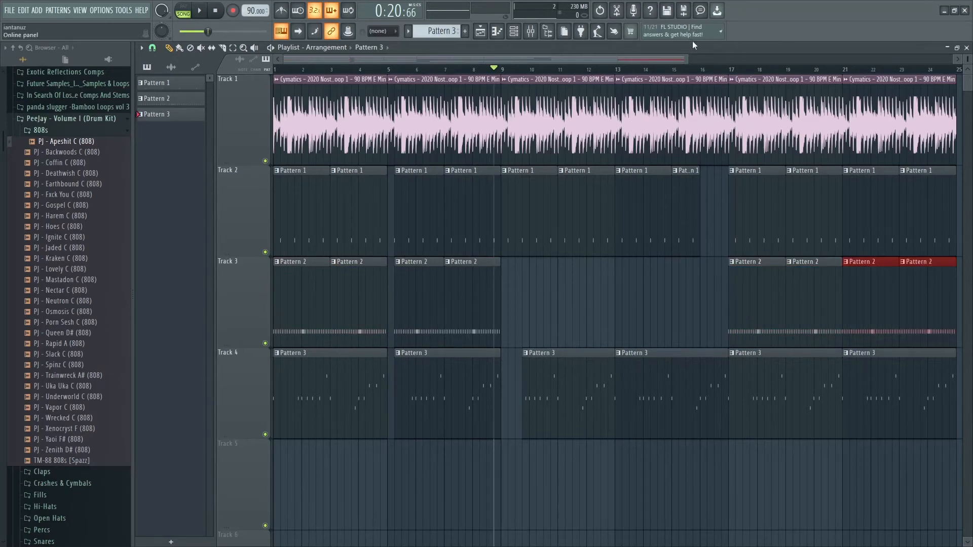
pyautogui.moveTo(688, 59); pyautogui.dragTo(876, 78)
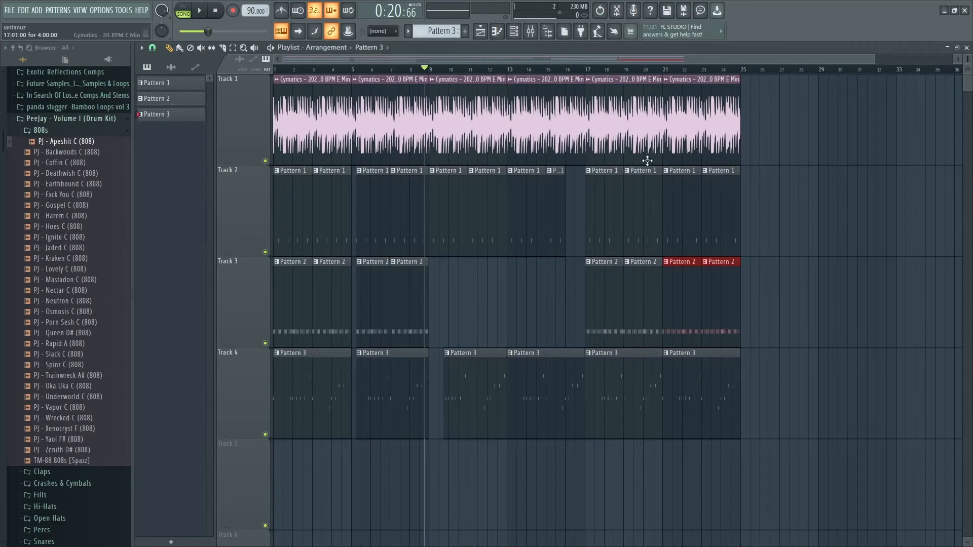
pyautogui.moveTo(715, 139); pyautogui.dragTo(604, 412)
pyautogui.hotkey('ctrl', 'b')
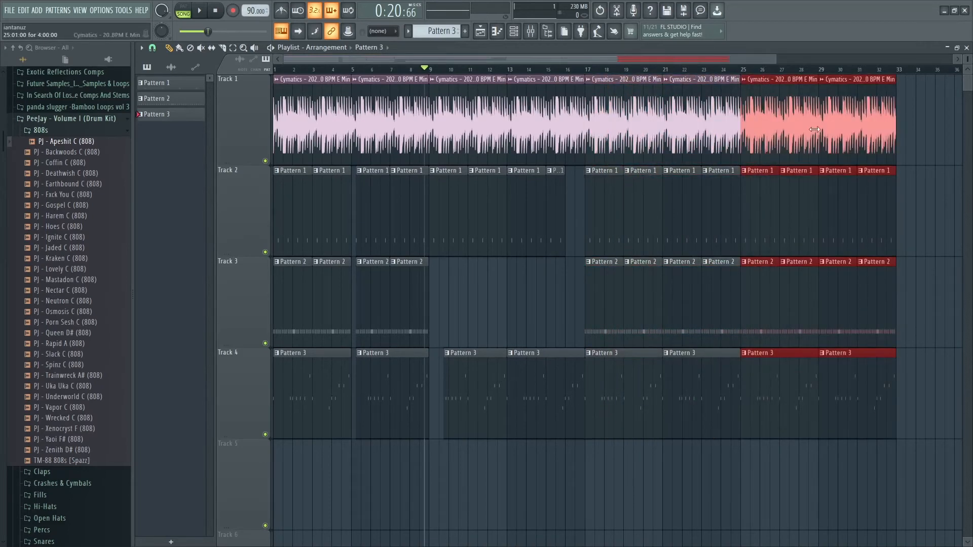
# - Select the clips ending at bar 25 on all four tracks and trim one beat off their ends
pyautogui.moveTo(726, 120); pyautogui.dragTo(720, 383)
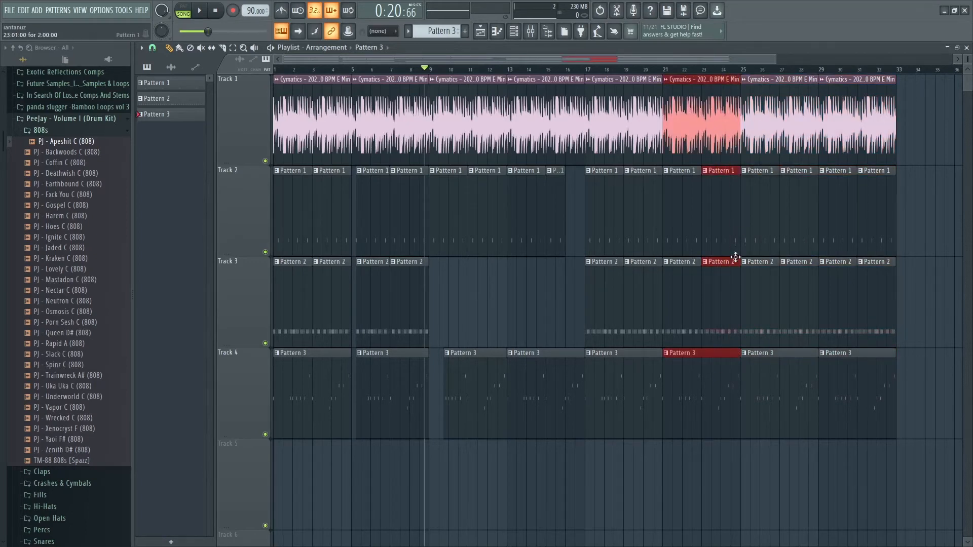
pyautogui.moveTo(761, 121); pyautogui.dragTo(695, 350)
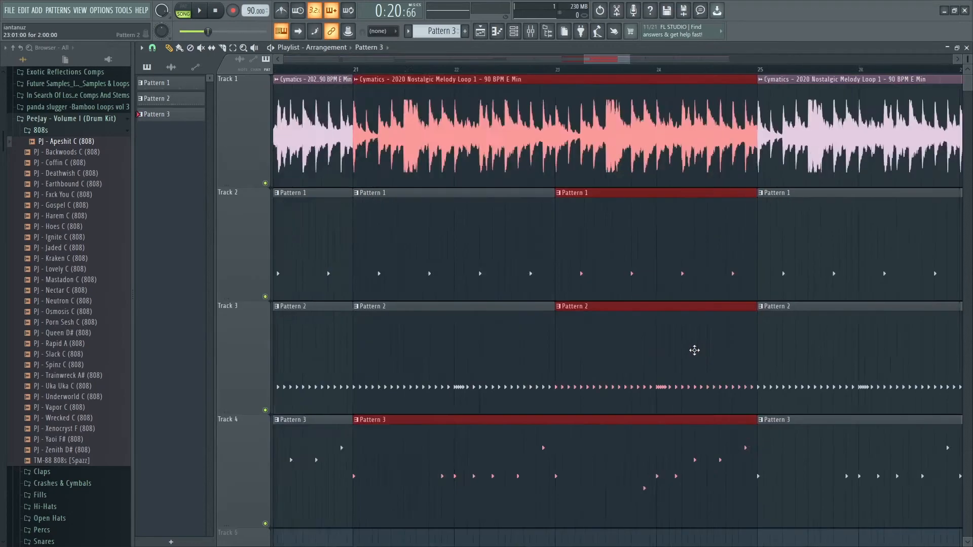
pyautogui.moveTo(775, 250); pyautogui.dragTo(720, 267)
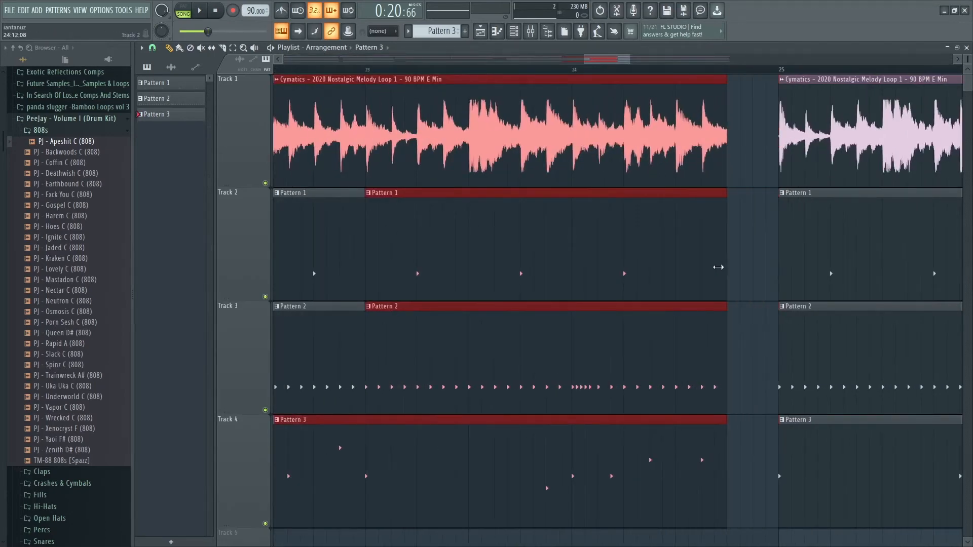
pyautogui.keyDown('ctrl'); pyautogui.rightClick(708, 272); pyautogui.keyUp('ctrl')
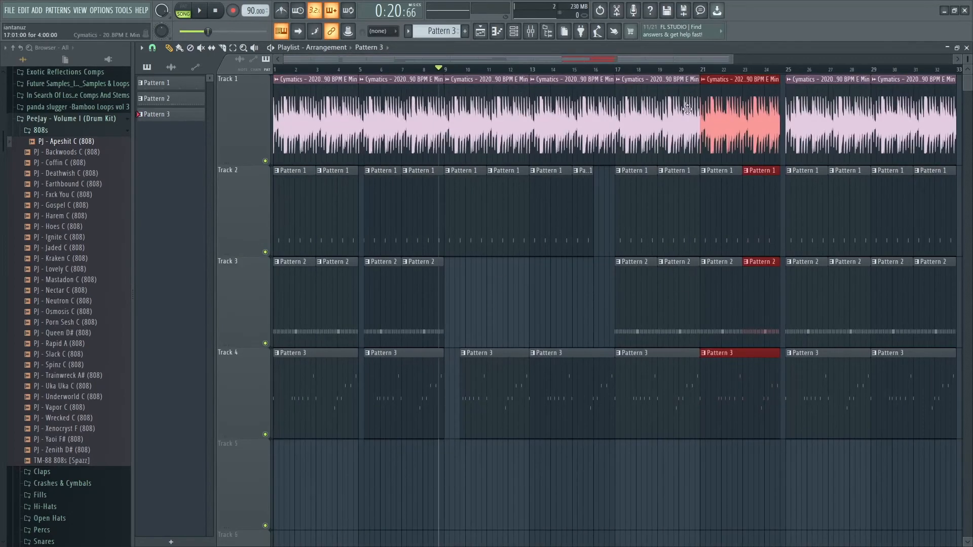
# - Preview the transition into bar 25 and trim one more beat off the ends of the four selected clips before it
pyautogui.click(759, 69)
pyautogui.press('space')
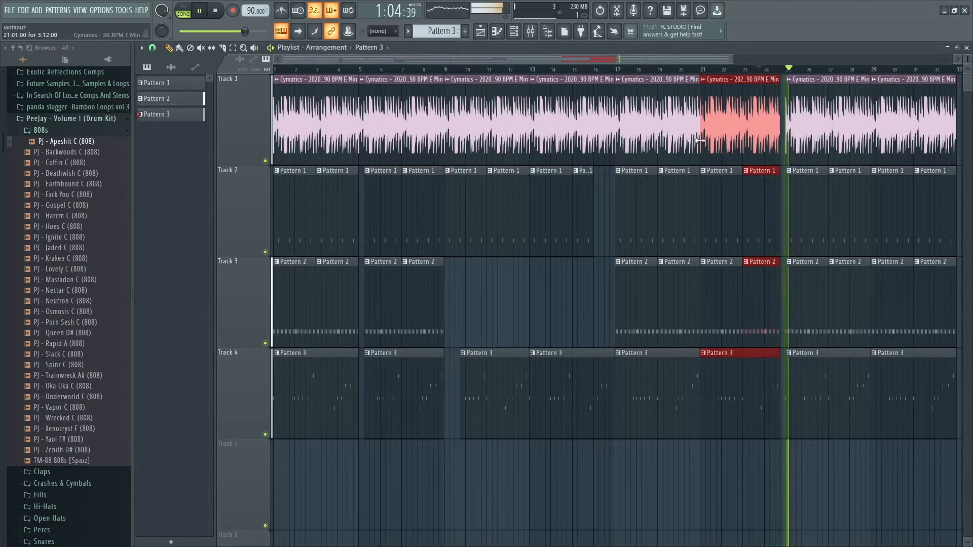
pyautogui.moveTo(780, 133)
pyautogui.mouseDown()
pyautogui.moveTo(769, 133)
pyautogui.moveTo(780, 133)
pyautogui.mouseUp()
pyautogui.press('space')
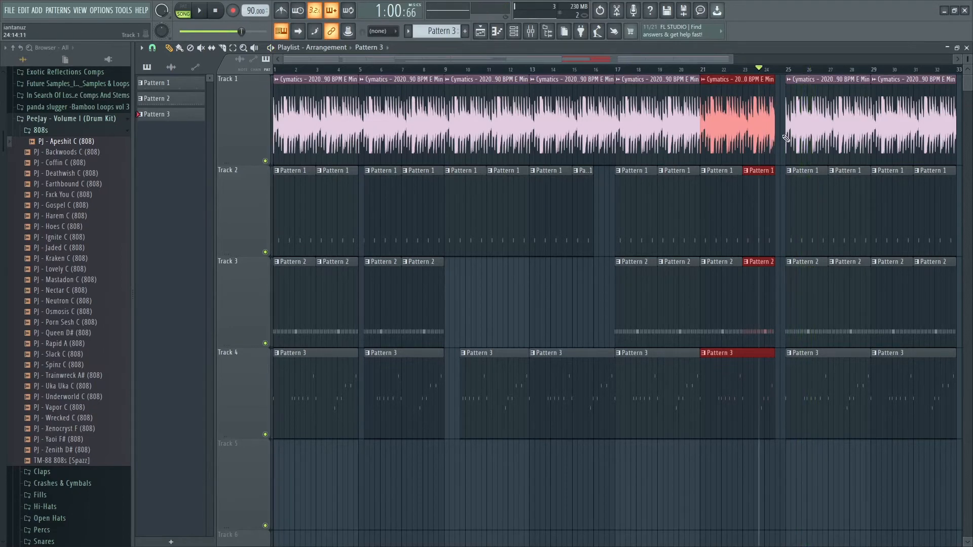
# - Delete the Pattern 1, Pattern 2 and Pattern 3 clips between bars 25 and 33 on Tracks 2 to 4
pyautogui.scroll(3, 758, 163)
pyautogui.scroll(-3, 758, 163)
pyautogui.moveTo(878, 274); pyautogui.dragTo(875, 366)
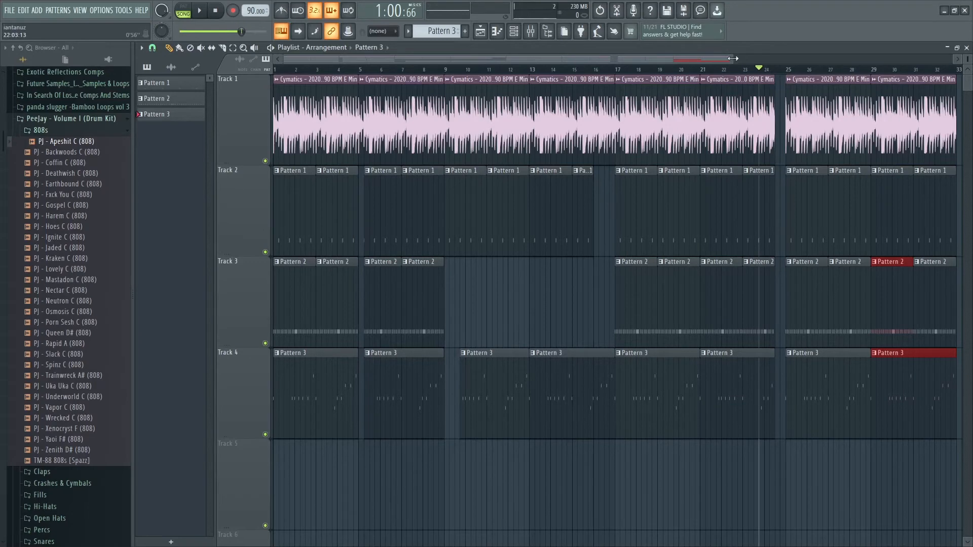
pyautogui.moveTo(733, 59); pyautogui.dragTo(841, 58)
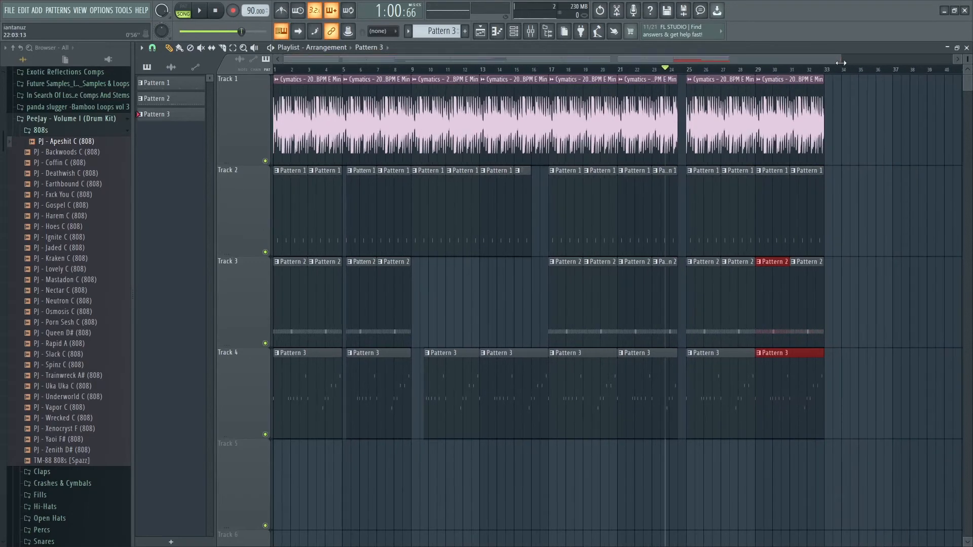
pyautogui.rightClick(813, 202)
pyautogui.rightClick(743, 228)
pyautogui.rightClick(706, 239)
pyautogui.rightClick(698, 290)
pyautogui.rightClick(739, 299)
pyautogui.rightClick(806, 314)
pyautogui.rightClick(792, 381)
pyautogui.rightClick(729, 377)
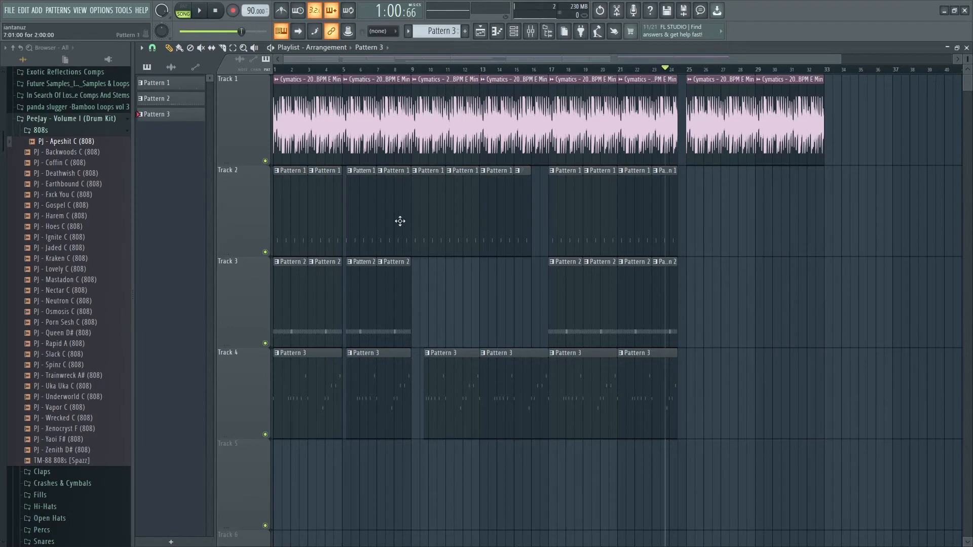
# - Copy the clips from bars 1 to 9 on Tracks 2 to 4 into bars 25 to 33, and clear the group selection
pyautogui.moveTo(400, 218); pyautogui.dragTo(280, 416)
pyautogui.moveTo(284, 382); pyautogui.dragTo(698, 345)
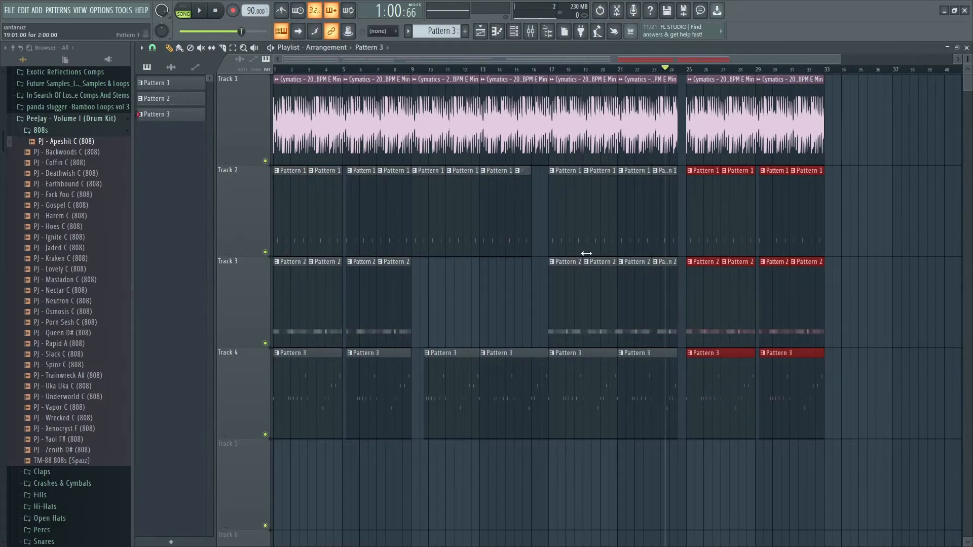
pyautogui.click(602, 268)
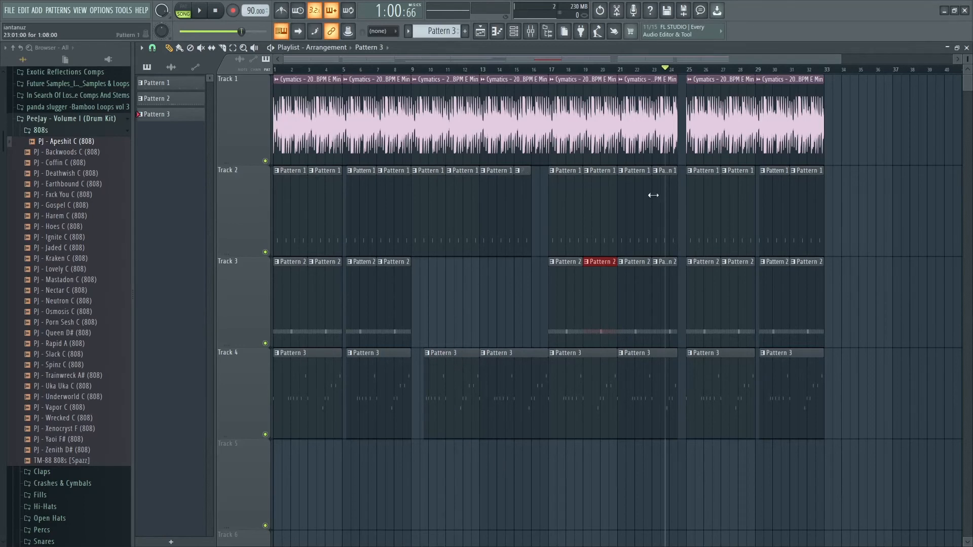
# - Add the PJ - Cyclone (Crash) sample from the drum kit's Crashes & Cymbals folder to Track 5, ending around bar 9
pyautogui.click(77, 130)
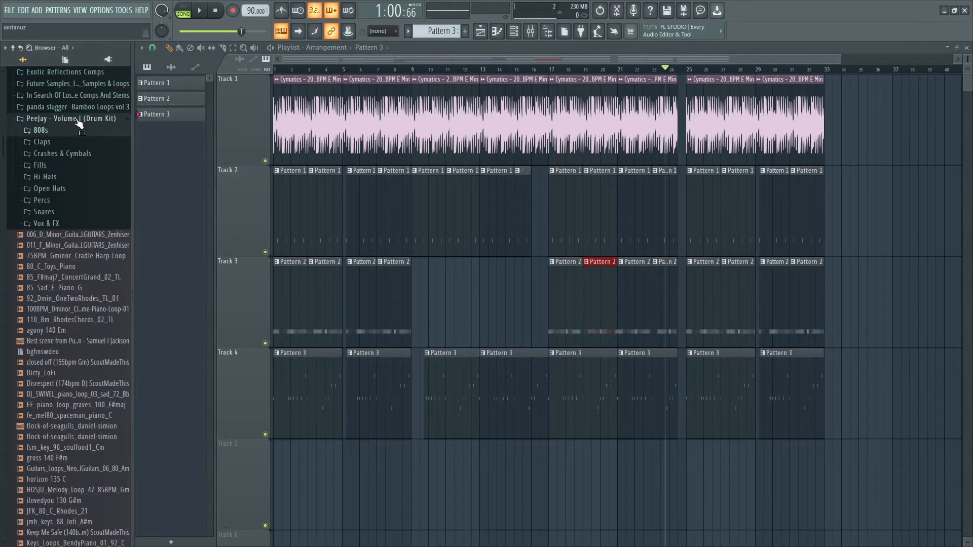
pyautogui.click(92, 154)
pyautogui.click(93, 168)
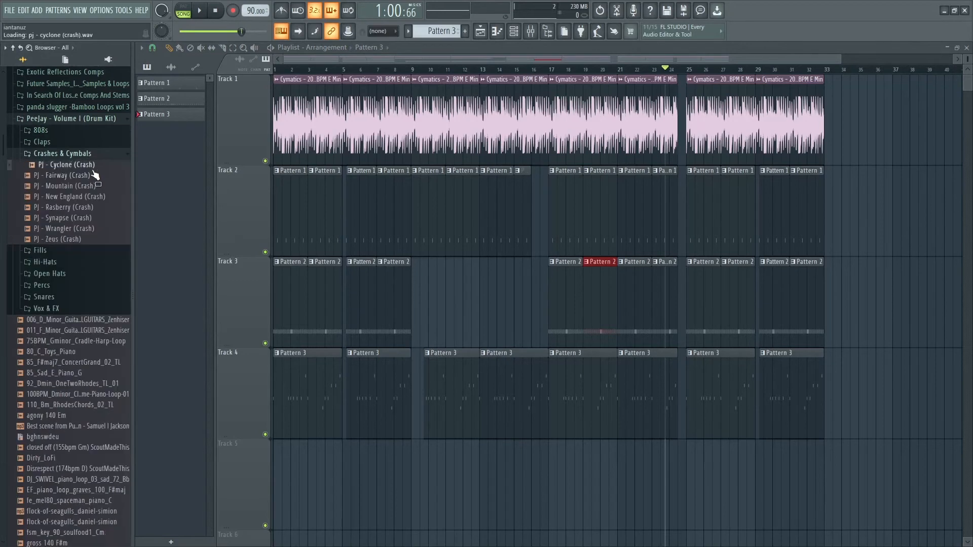
pyautogui.moveTo(94, 175); pyautogui.dragTo(360, 469)
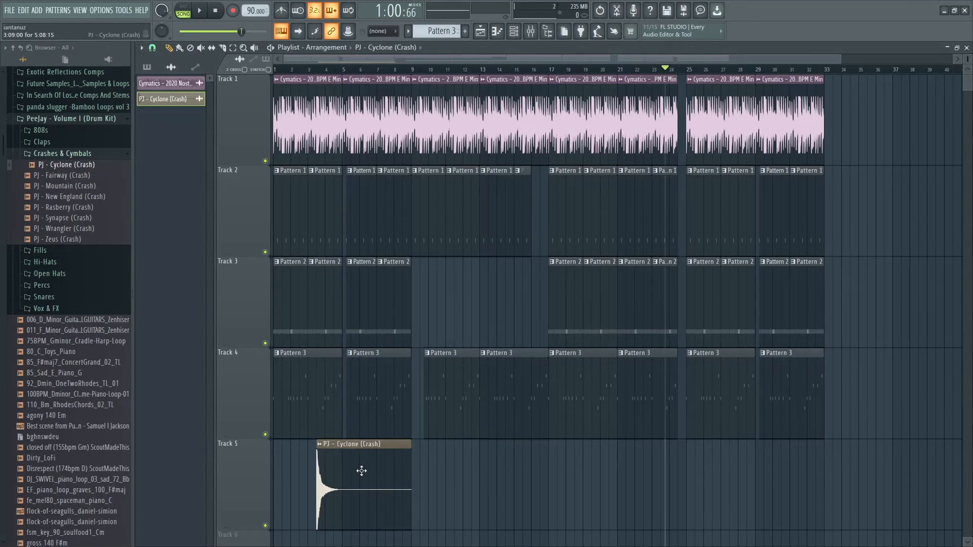
# - Set the PJ - Cyclone (Crash) channel volume to 51% and reverse the sample
pyautogui.doubleClick(362, 471)
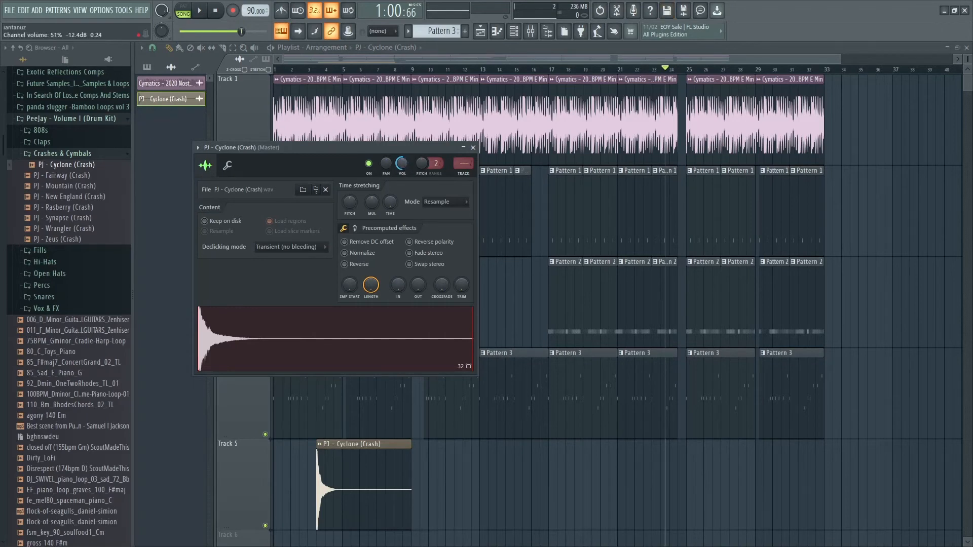
pyautogui.click(473, 147)
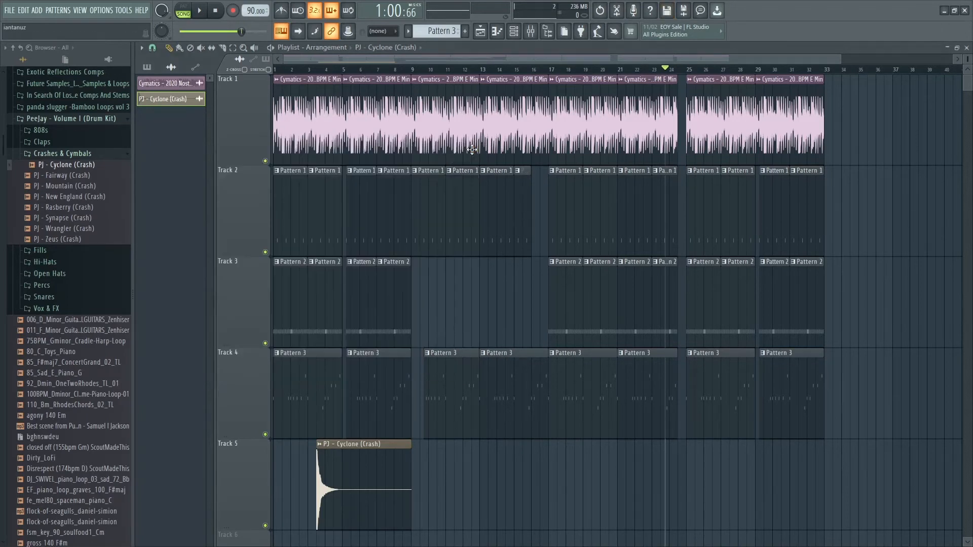
pyautogui.doubleClick(380, 469)
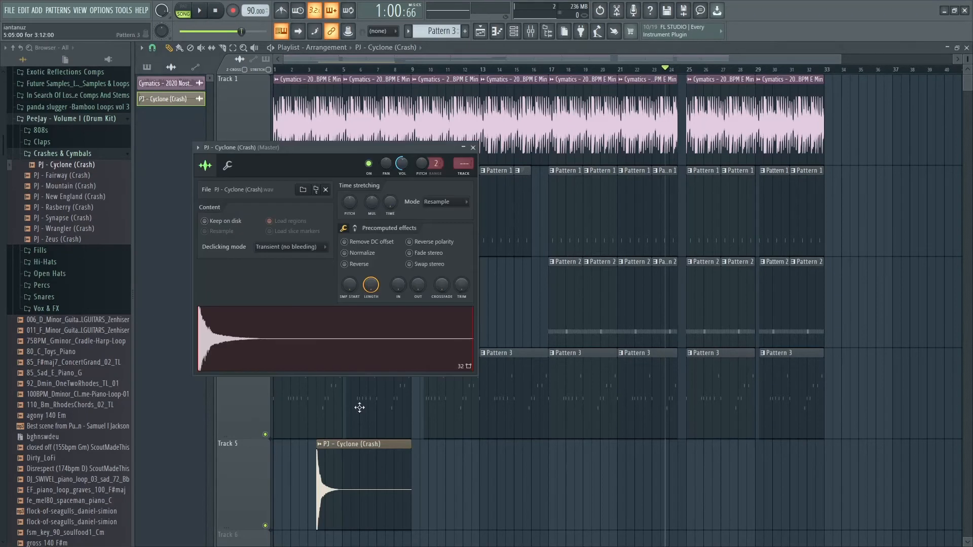
pyautogui.click(354, 264)
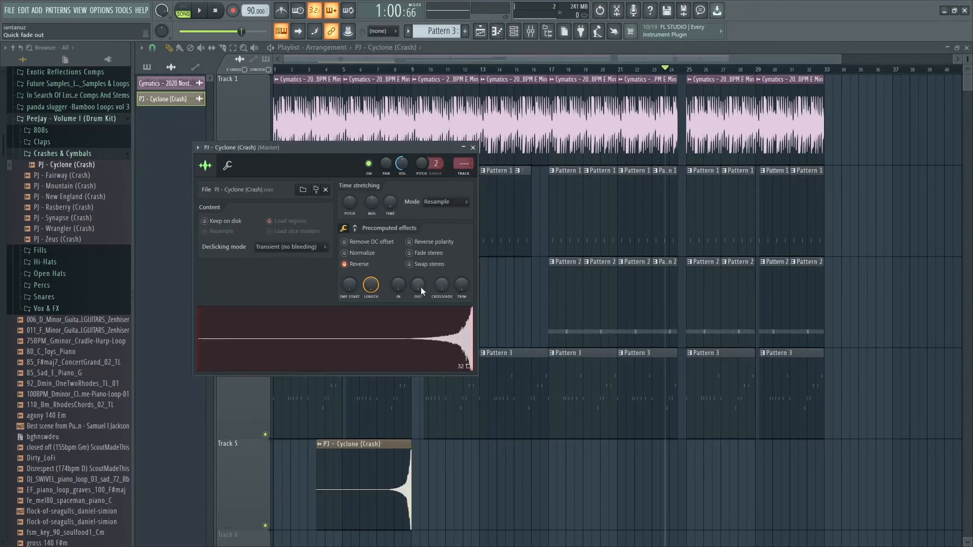
pyautogui.click(473, 147)
# - Nudge the reversed crash clip to end exactly at bar 9, and play back from about bar 8
pyautogui.moveTo(398, 350); pyautogui.dragTo(434, 529)
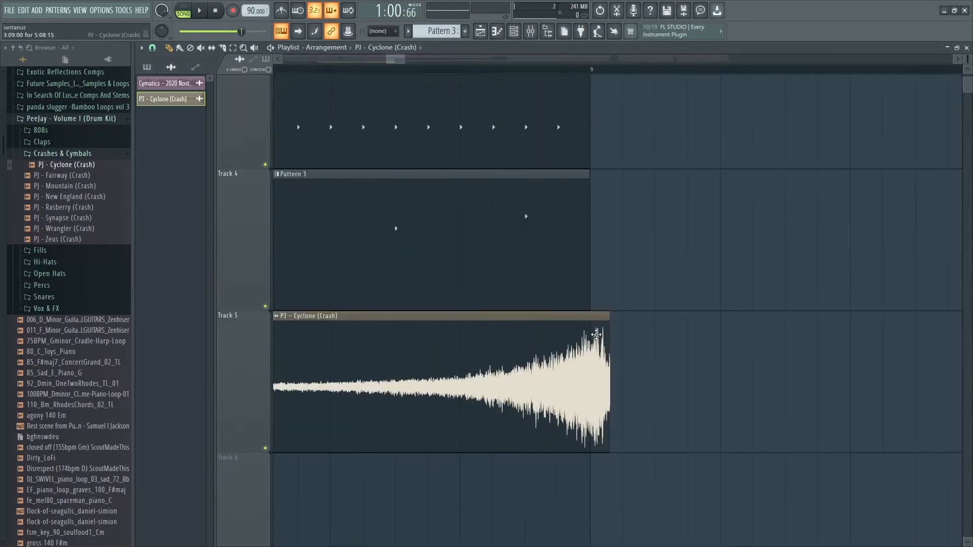
pyautogui.moveTo(577, 358); pyautogui.dragTo(534, 342)
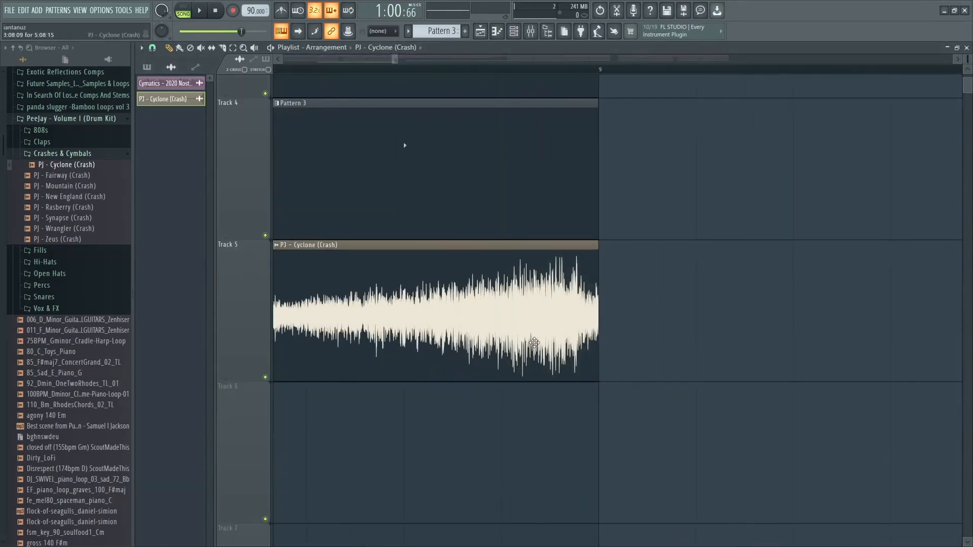
pyautogui.keyDown('ctrl'); pyautogui.rightClick(573, 315); pyautogui.keyUp('ctrl')
pyautogui.click(424, 69)
pyautogui.press('space')
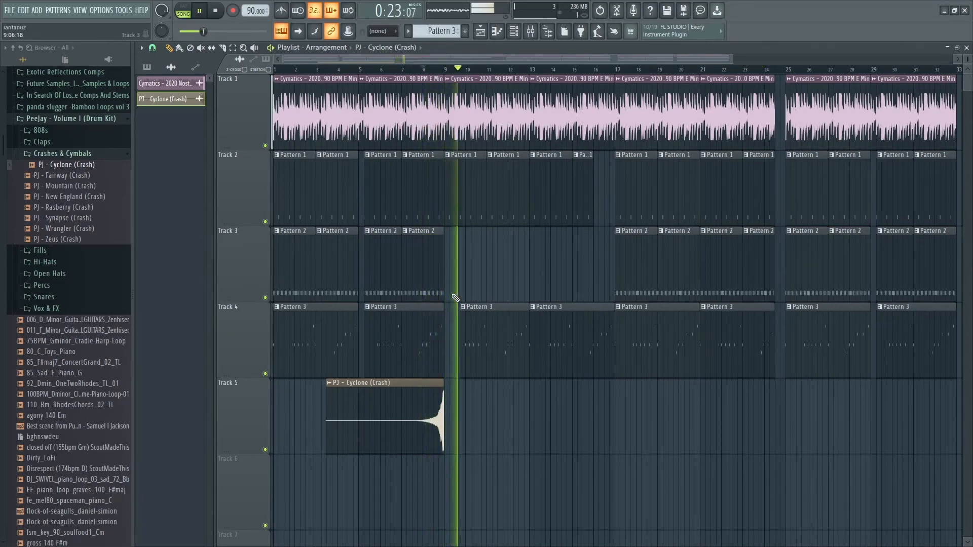
# - Copy the reversed crash on Track 5 to end at bar 25, and preview the build-up from bar 21
pyautogui.moveTo(669, 419); pyautogui.dragTo(699, 419)
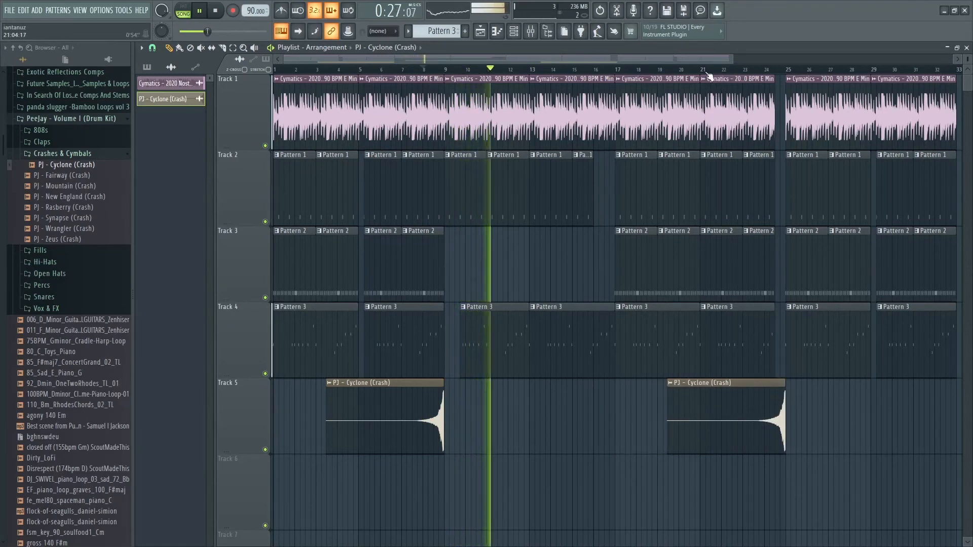
pyautogui.press('space')
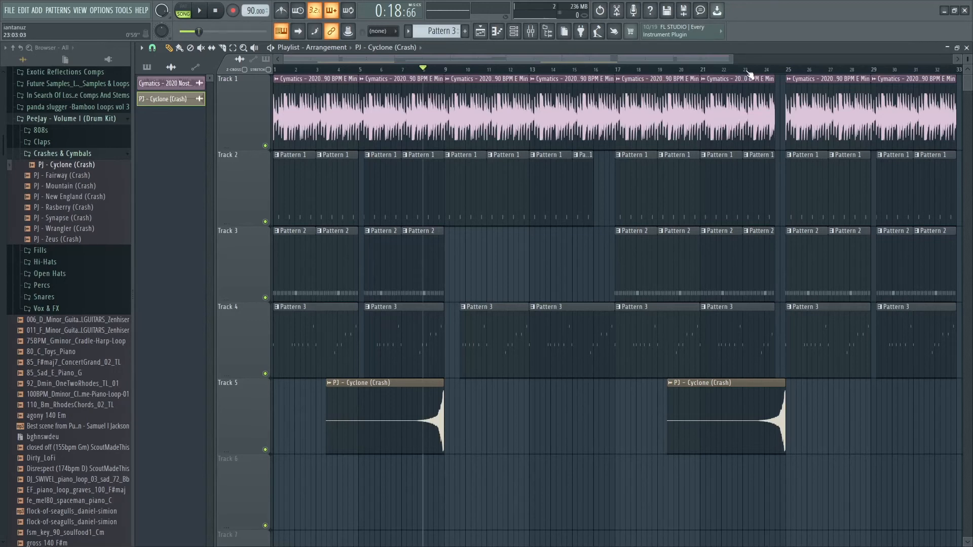
pyautogui.click(708, 71)
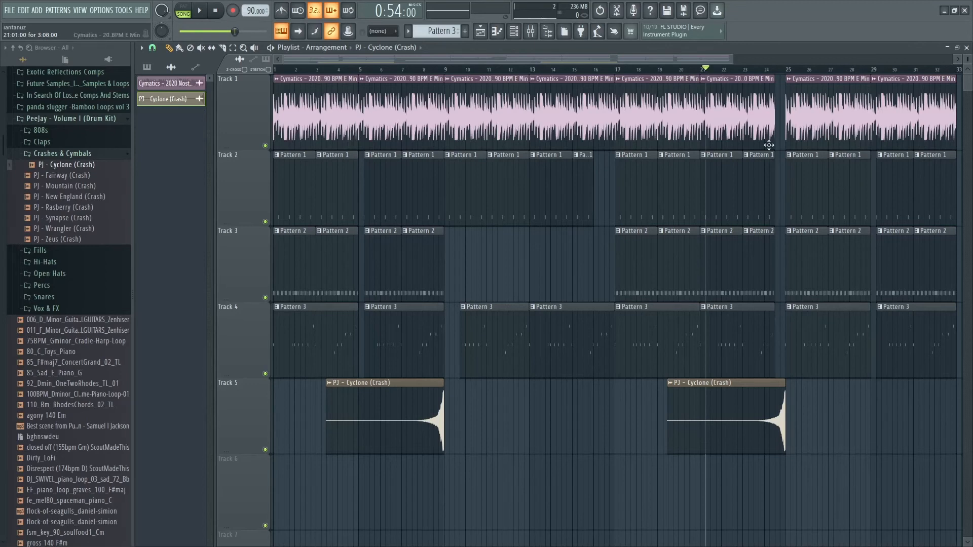
pyautogui.press('space')
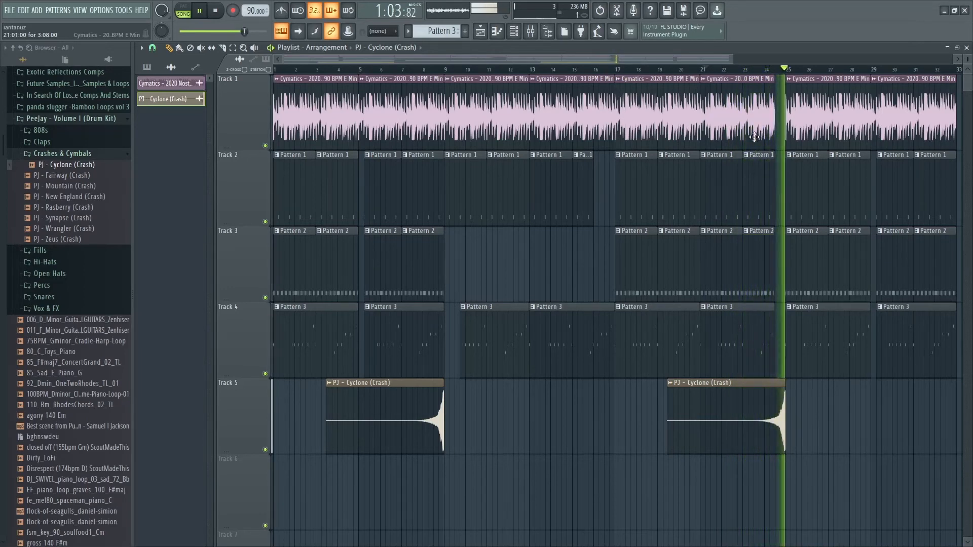
pyautogui.press('space')
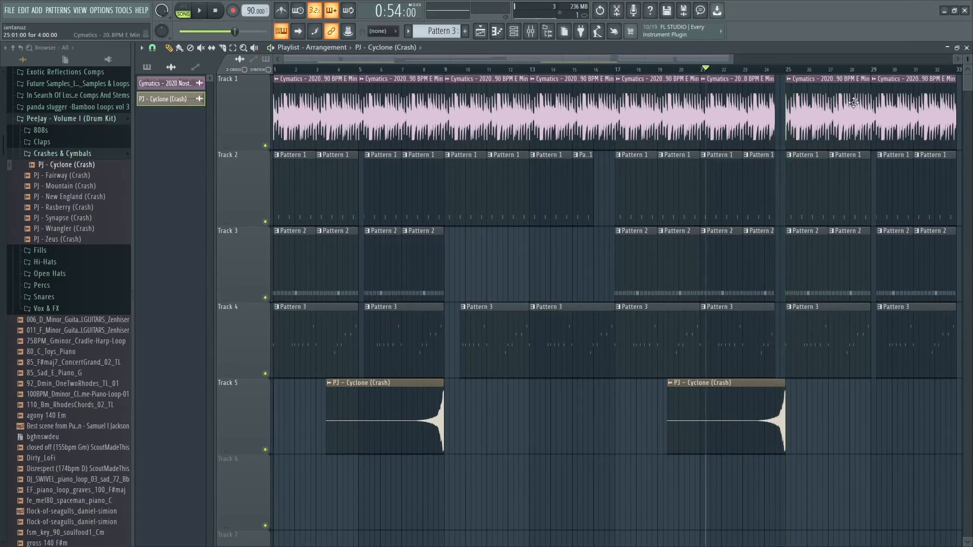
# - Try trimming two beats off the start of Pattern 3 and nearly three beats off Pattern 1 at bar 25, and play the transition
pyautogui.moveTo(851, 102); pyautogui.dragTo(770, 329)
pyautogui.scroll(-2, 499, 217)
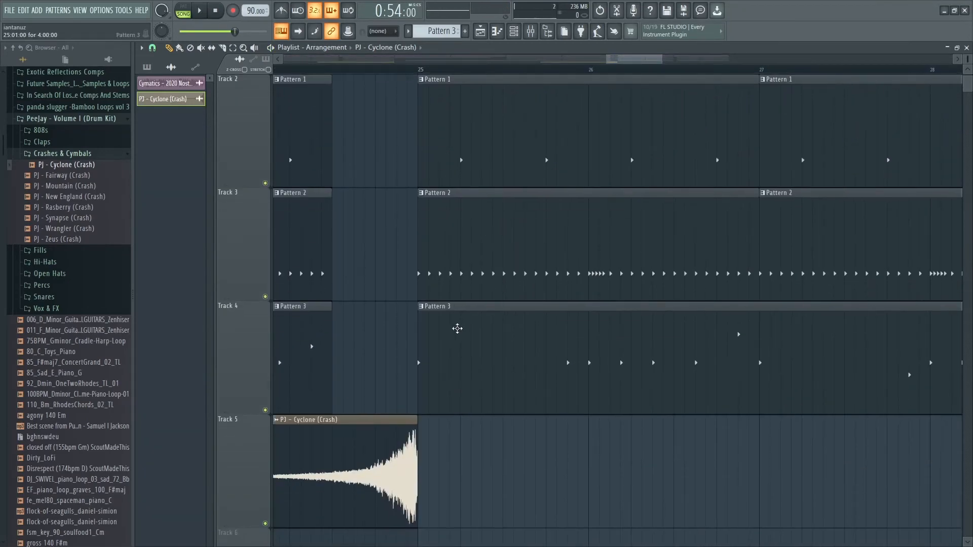
pyautogui.moveTo(420, 335); pyautogui.dragTo(503, 355)
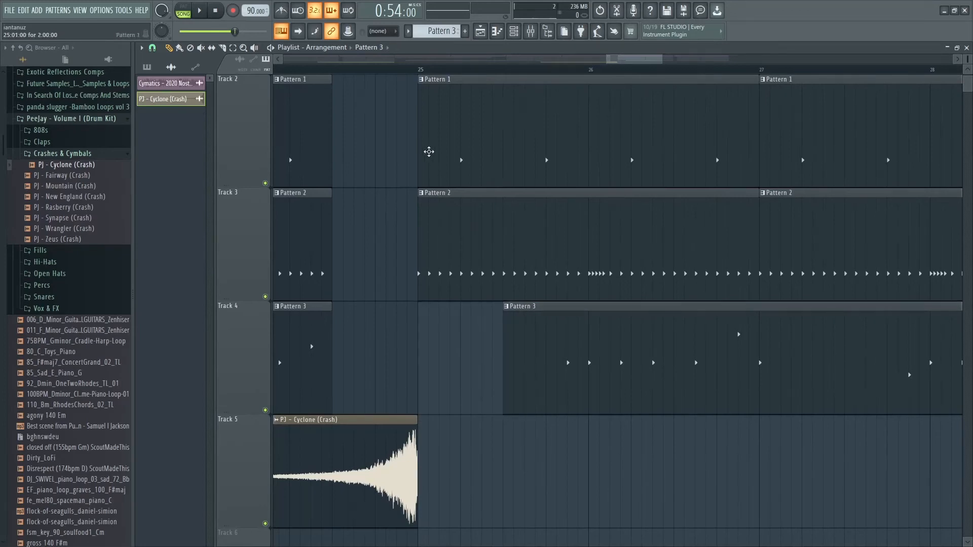
pyautogui.moveTo(419, 154); pyautogui.dragTo(536, 156)
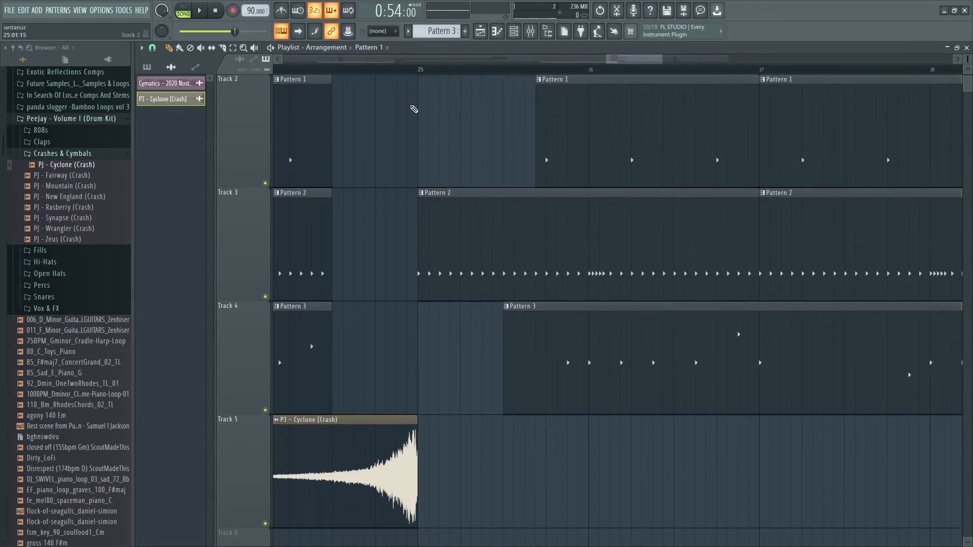
pyautogui.press('space')
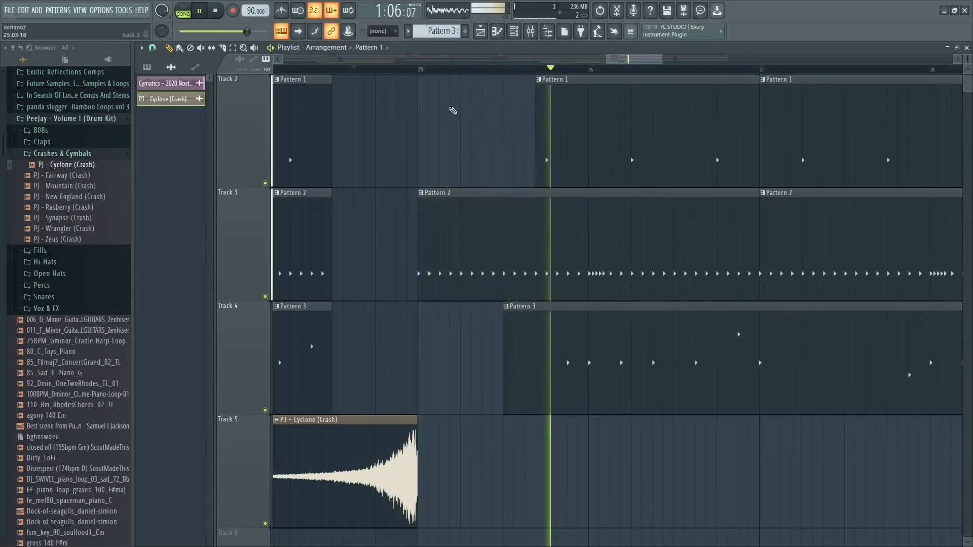
# - Set the start of the Pattern 1 clip to one beat after bar 25 and restore the Pattern 3 clip's start to bar 25
pyautogui.moveTo(536, 153); pyautogui.dragTo(461, 163)
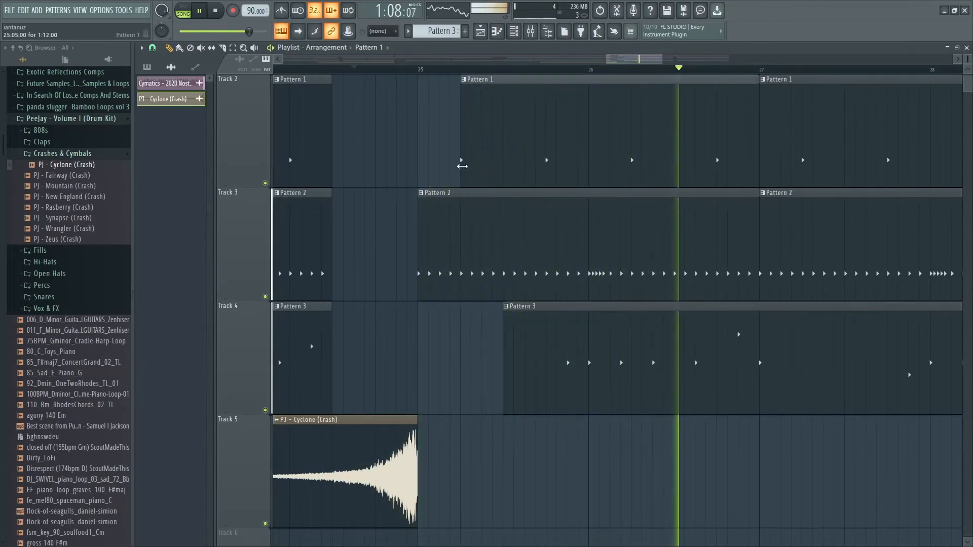
pyautogui.press('space')
pyautogui.press('space')
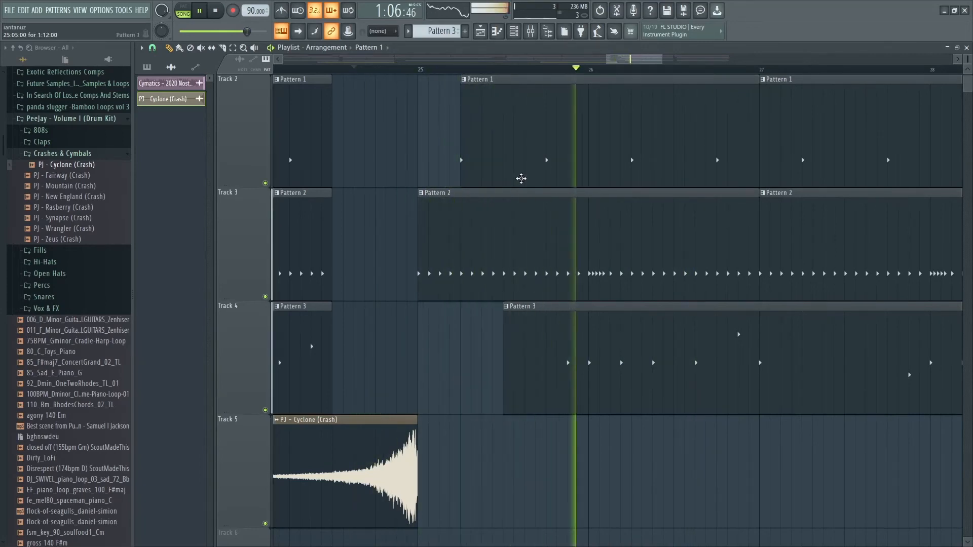
pyautogui.scroll(-5, 538, 190)
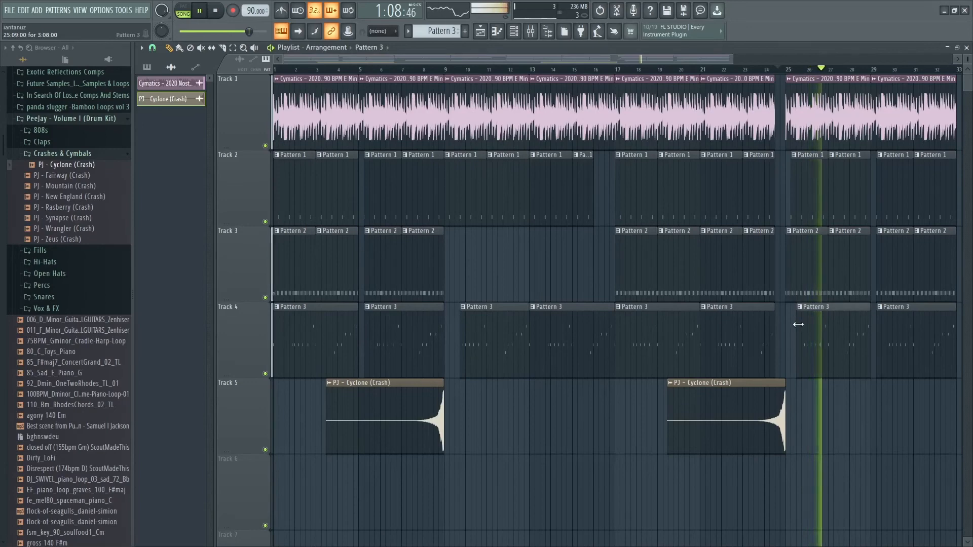
pyautogui.moveTo(795, 327); pyautogui.dragTo(791, 327)
pyautogui.press('space')
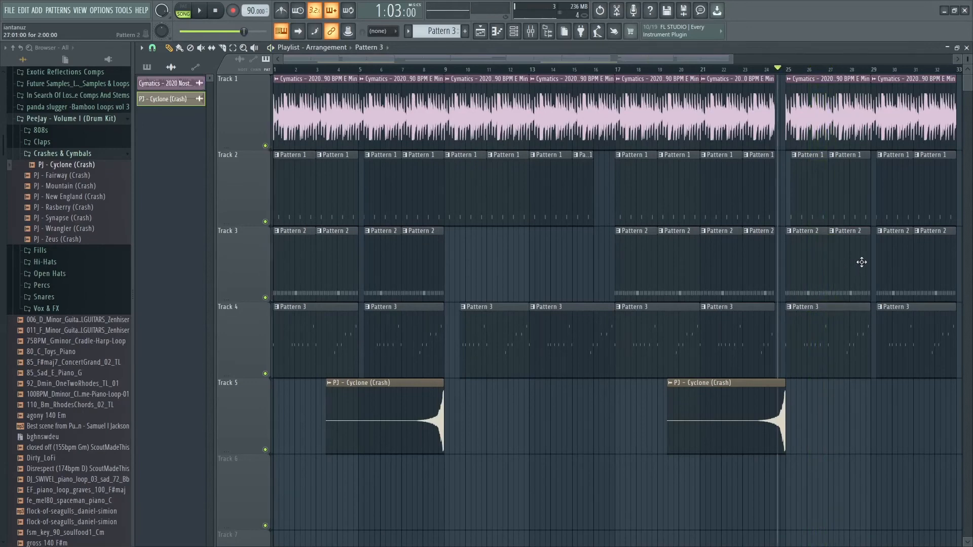
# - Slice Pattern 3 one beat after bar 25, shorten the first piece to one step, and start the second piece two beats after bar 25
pyautogui.scroll(5, 727, 348)
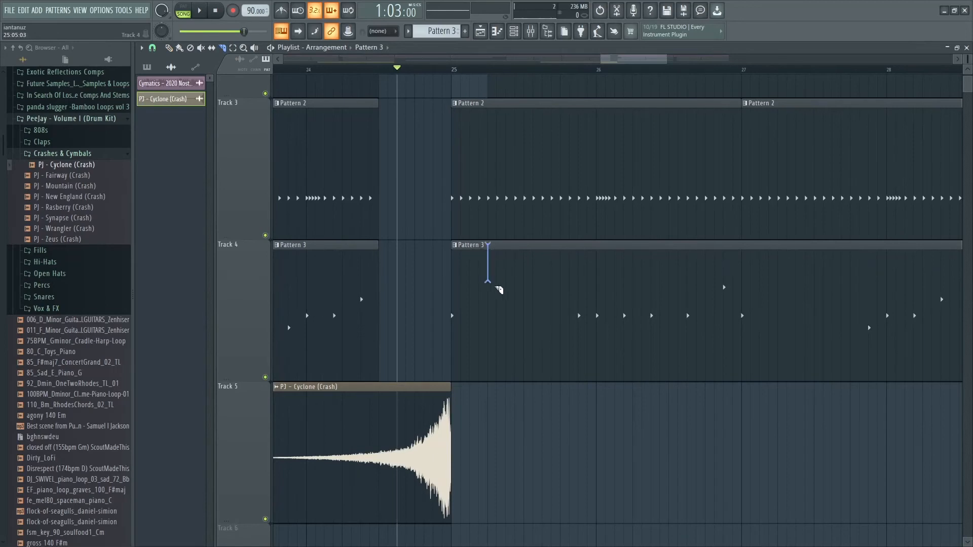
pyautogui.moveTo(497, 288); pyautogui.dragTo(490, 398)
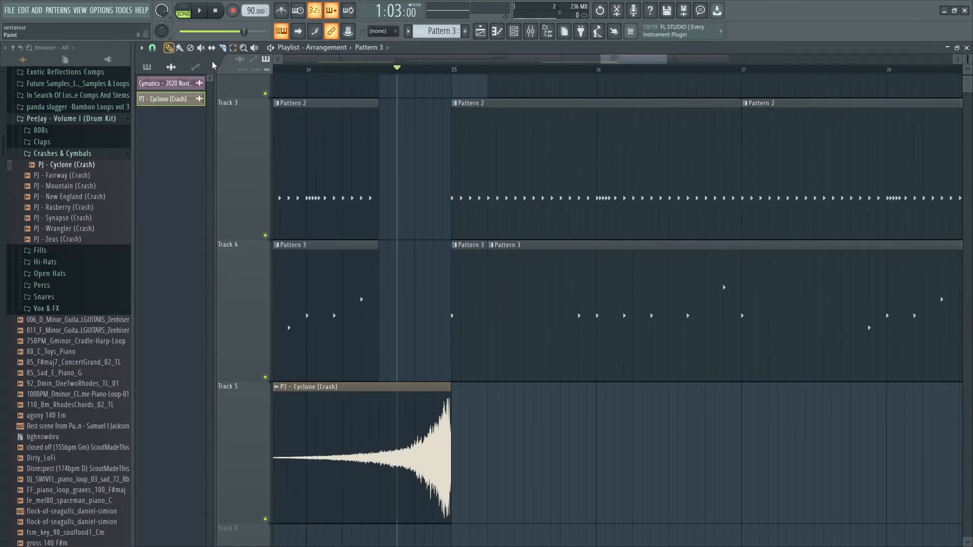
pyautogui.moveTo(491, 260); pyautogui.dragTo(461, 290)
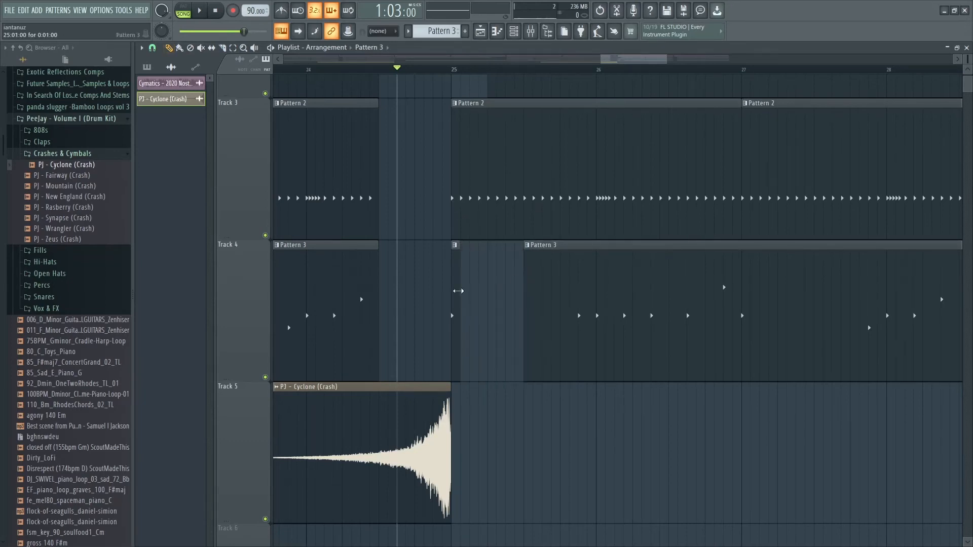
# - Place a copy of the one-step Pattern 3 slice on bar 25's third step, remove the copy on its fifth step, and preview
pyautogui.click(488, 282)
pyautogui.scroll(2, 488, 282)
pyautogui.scroll(-3, 495, 278)
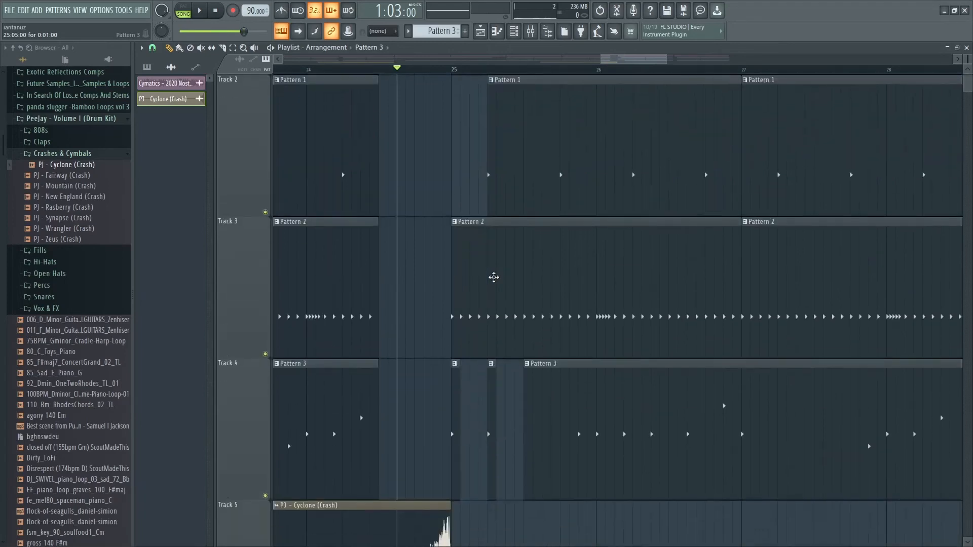
pyautogui.moveTo(484, 289); pyautogui.dragTo(476, 290)
pyautogui.rightClick(494, 282)
pyautogui.press('space')
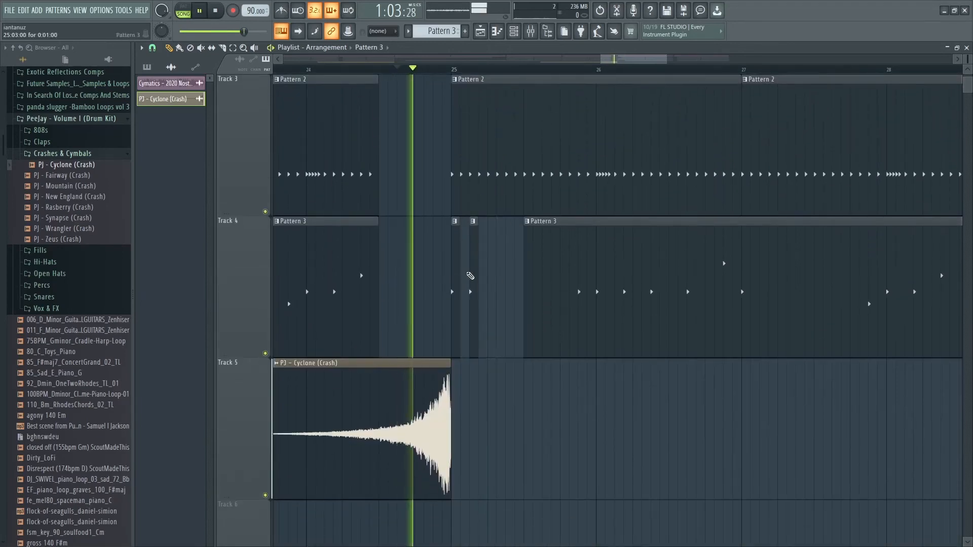
# - Remove the one-step Pattern 3 slice at the start of bar 25, move the other slice to the bar's fourth step, and preview
pyautogui.rightClick(457, 275)
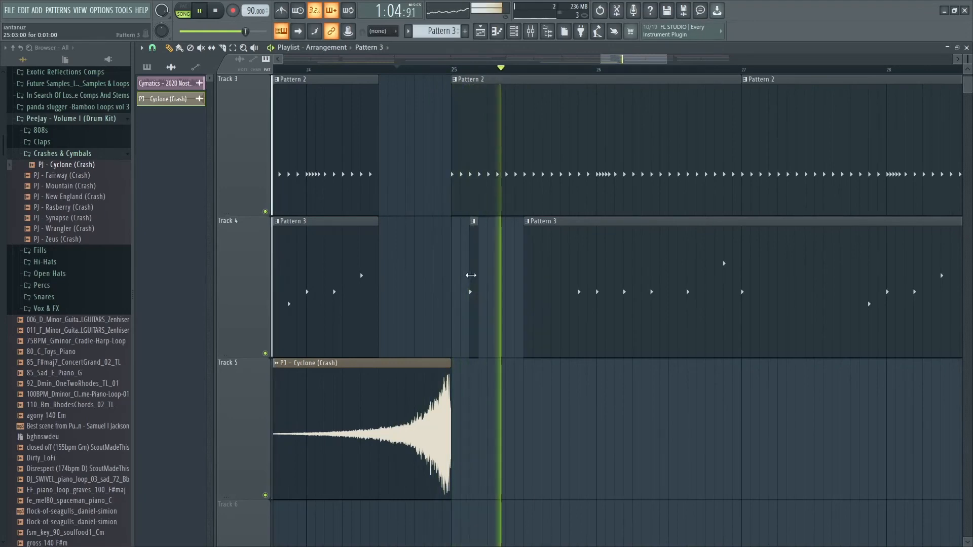
pyautogui.press('space')
pyautogui.moveTo(474, 273); pyautogui.dragTo(482, 273)
pyautogui.press('space')
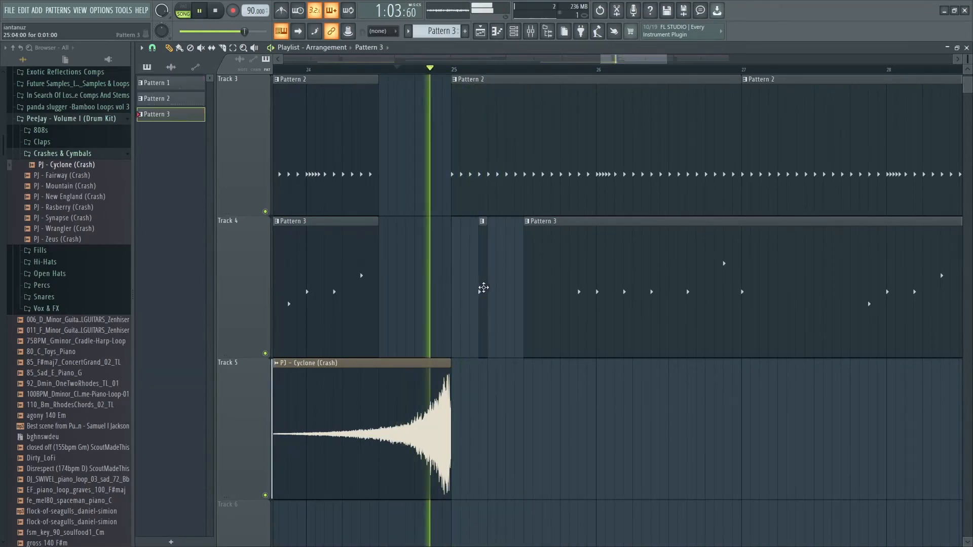
pyautogui.keyDown('ctrl'); pyautogui.rightClick(505, 272); pyautogui.keyUp('ctrl')
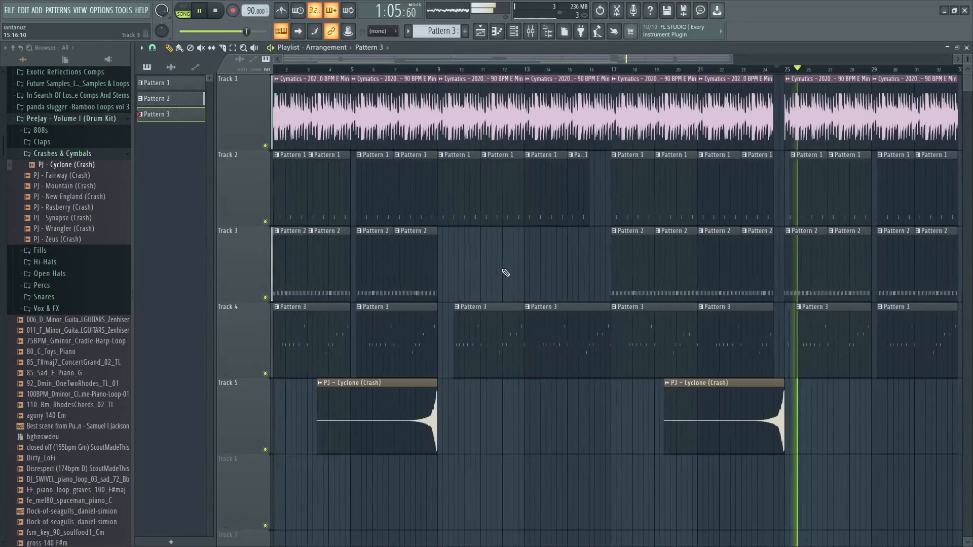
# - Try the one-step Pattern 3 slice on bar 25's sixth step, settle it on the seventh step, and play the transition
pyautogui.click(760, 69)
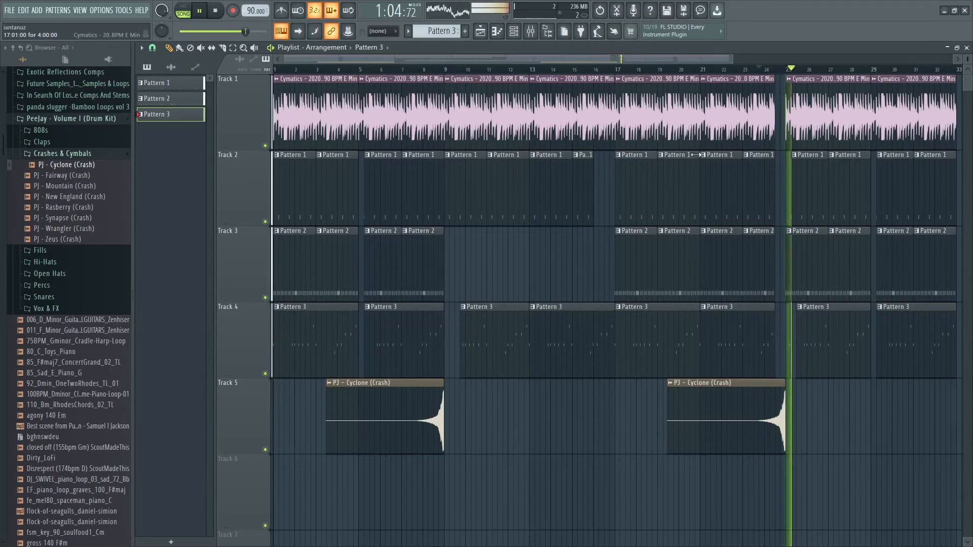
pyautogui.moveTo(826, 163); pyautogui.dragTo(751, 364)
pyautogui.press('space')
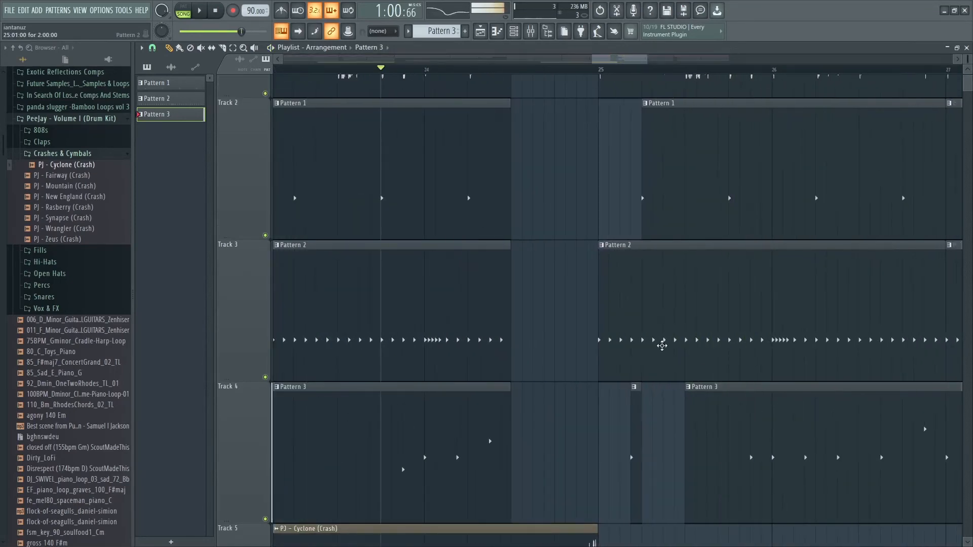
pyautogui.moveTo(636, 444); pyautogui.dragTo(659, 438)
pyautogui.press('space')
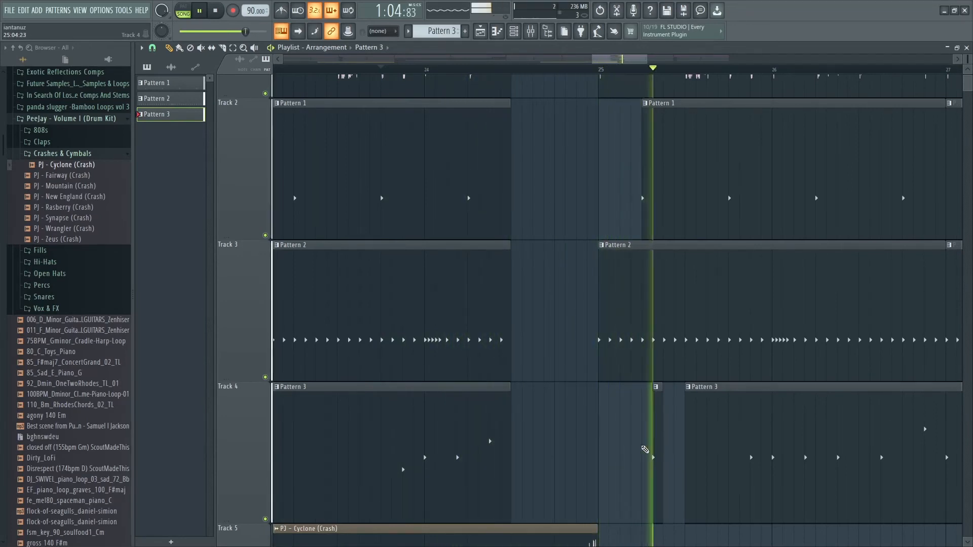
pyautogui.moveTo(654, 430); pyautogui.dragTo(665, 430)
pyautogui.press('space')
pyautogui.press('space')
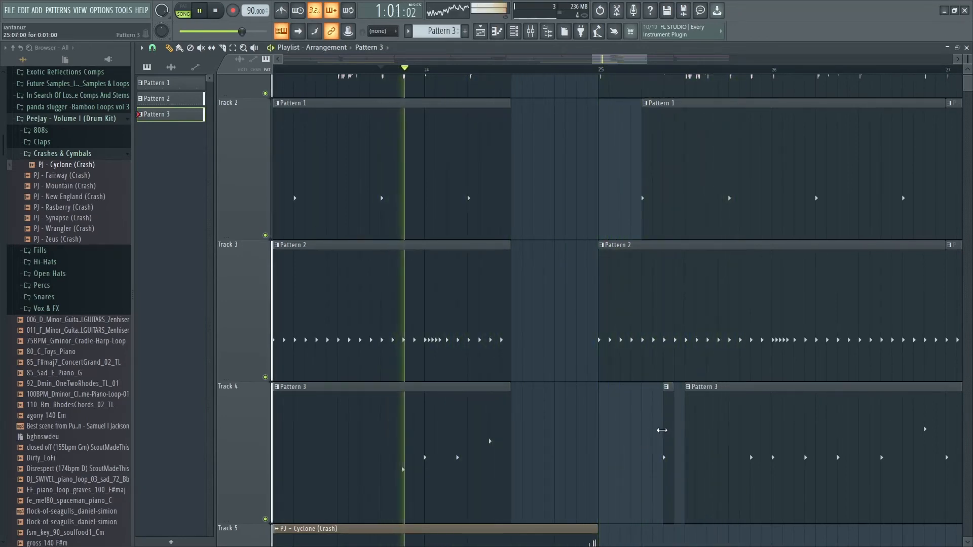
pyautogui.keyDown('ctrl'); pyautogui.rightClick(692, 345); pyautogui.keyUp('ctrl')
pyautogui.press('space')
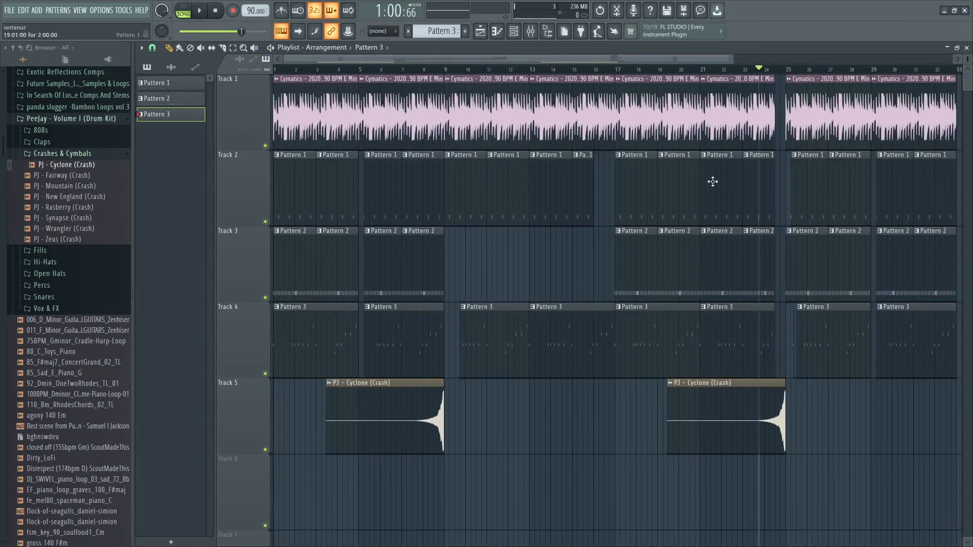
pyautogui.moveTo(855, 260); pyautogui.dragTo(737, 354)
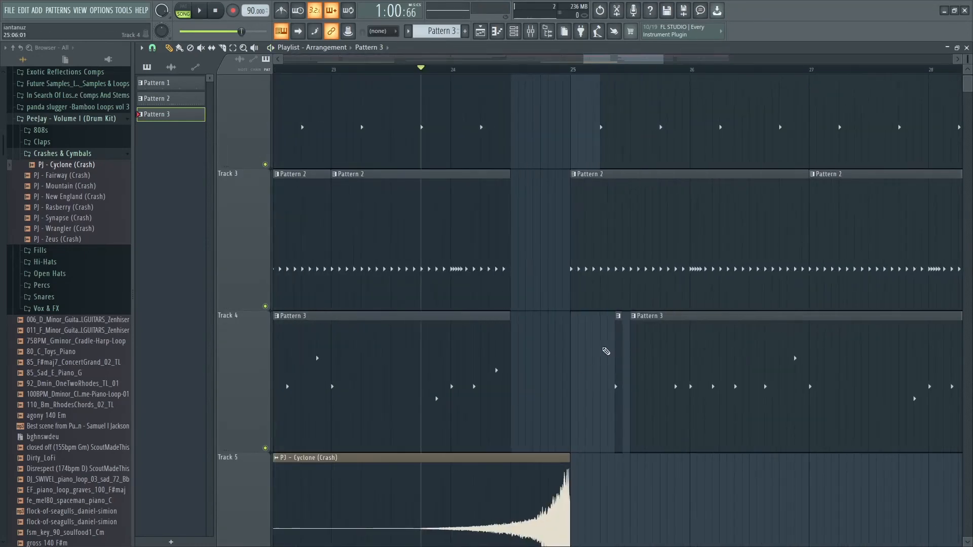
pyautogui.keyDown('ctrl'); pyautogui.rightClick(585, 356); pyautogui.keyUp('ctrl')
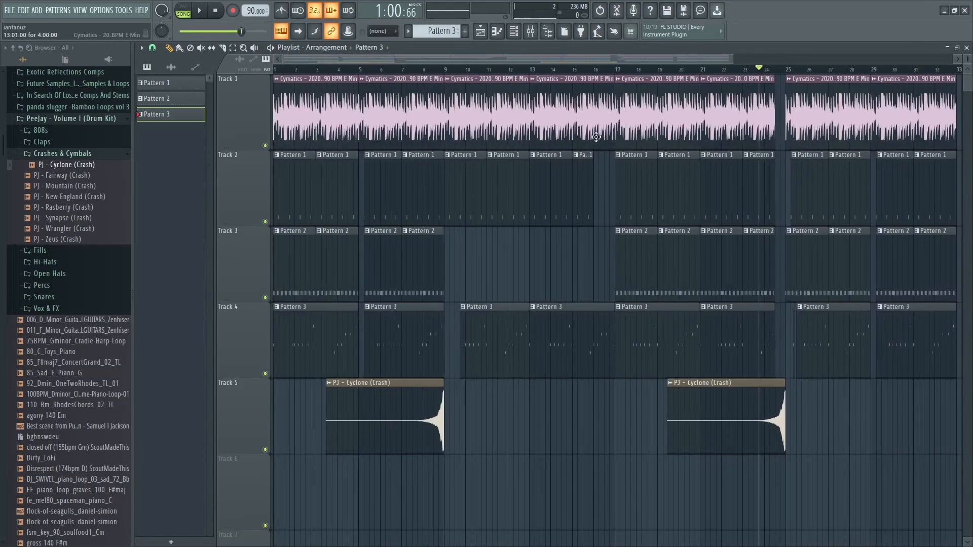
# - Shift the whole arrangement four bars later to start at bar 5, and copy its first melody loop clip to bar 1
pyautogui.moveTo(732, 70); pyautogui.dragTo(218, 176)
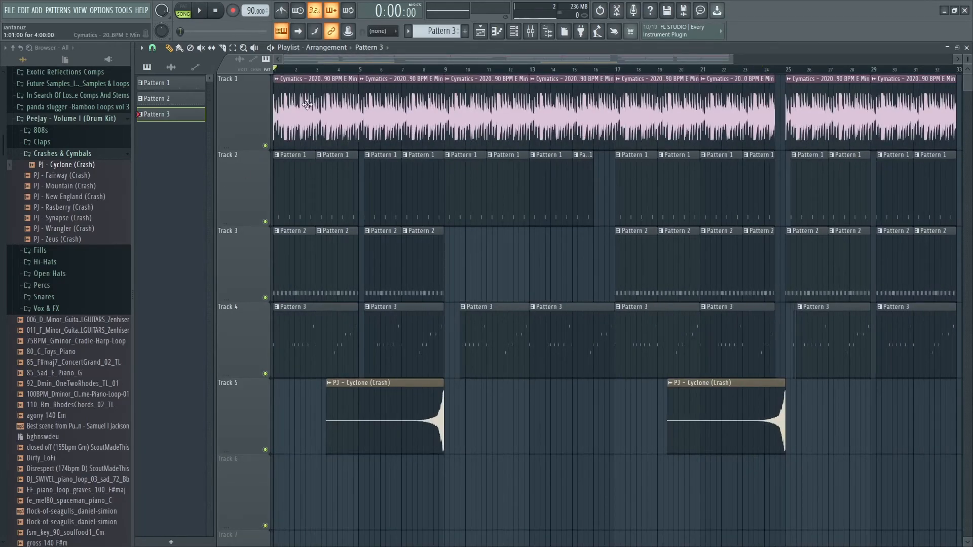
pyautogui.moveTo(301, 104); pyautogui.dragTo(958, 446)
pyautogui.moveTo(515, 60); pyautogui.dragTo(251, 76)
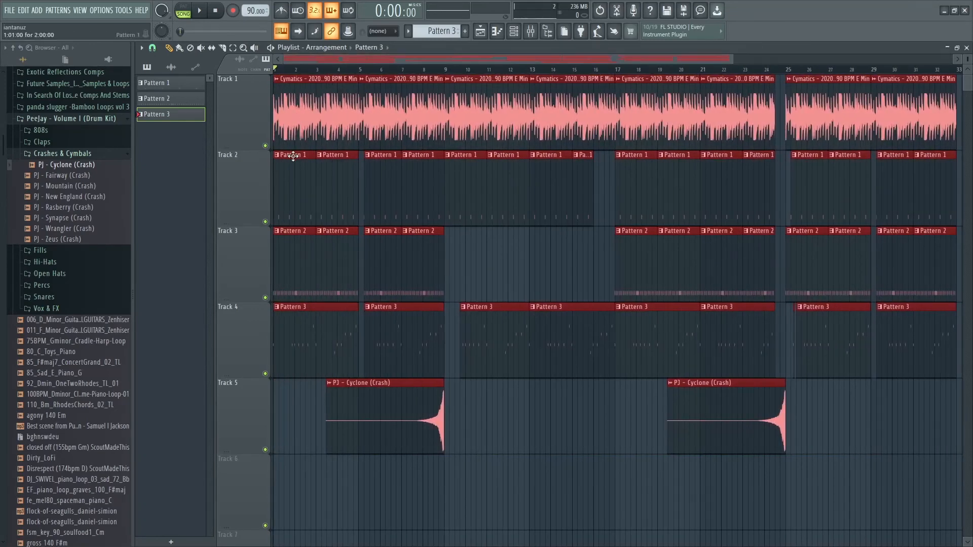
pyautogui.moveTo(283, 180); pyautogui.dragTo(370, 182)
pyautogui.click(385, 134)
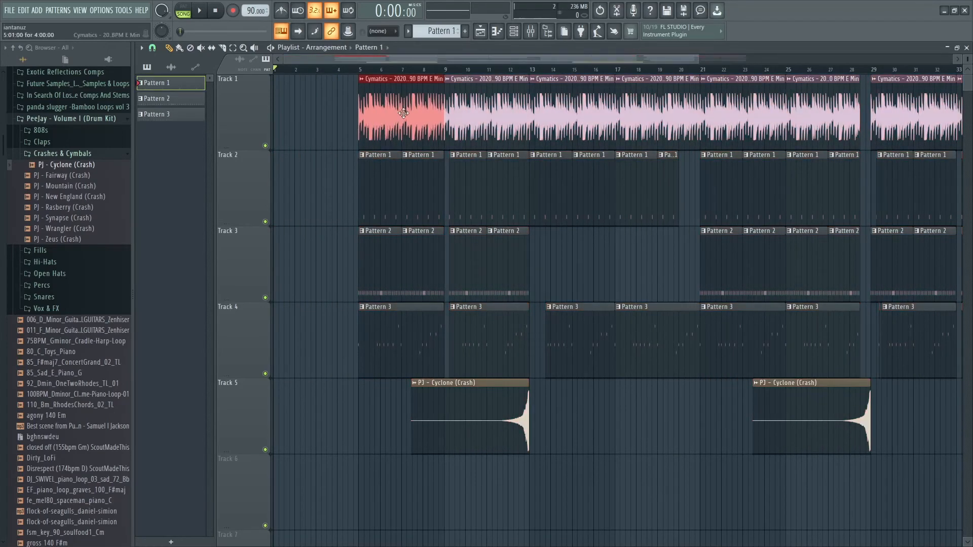
pyautogui.moveTo(420, 120); pyautogui.dragTo(274, 136)
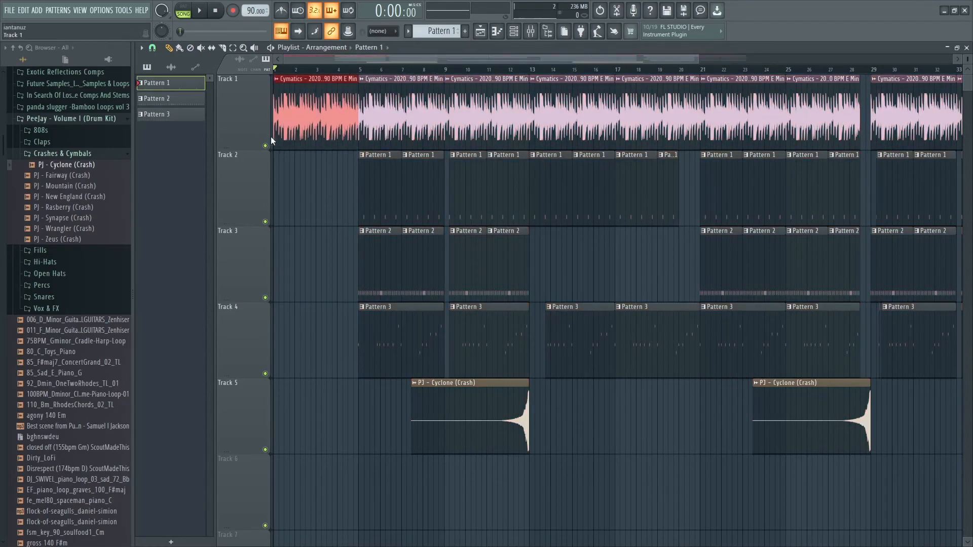
pyautogui.doubleClick(310, 127)
pyautogui.doubleClick(317, 83)
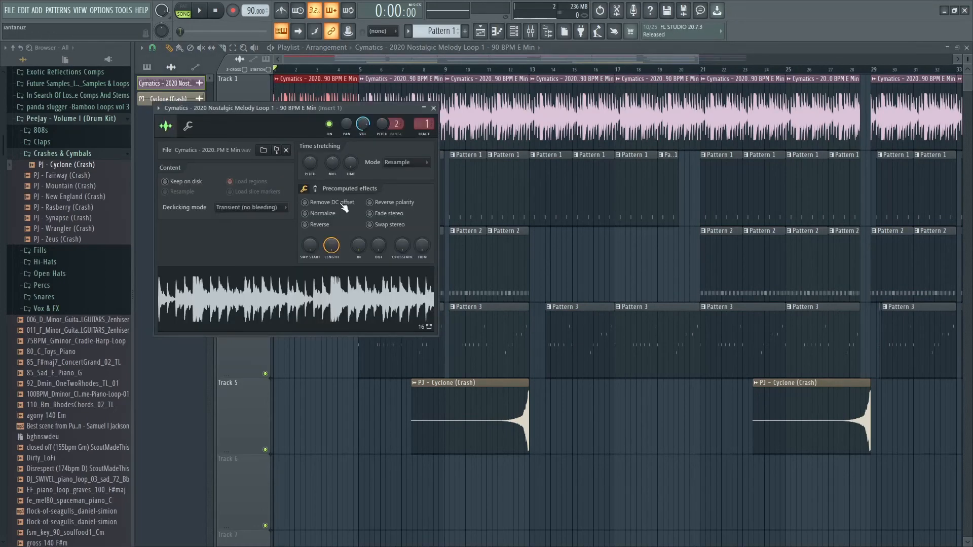
pyautogui.click(306, 225)
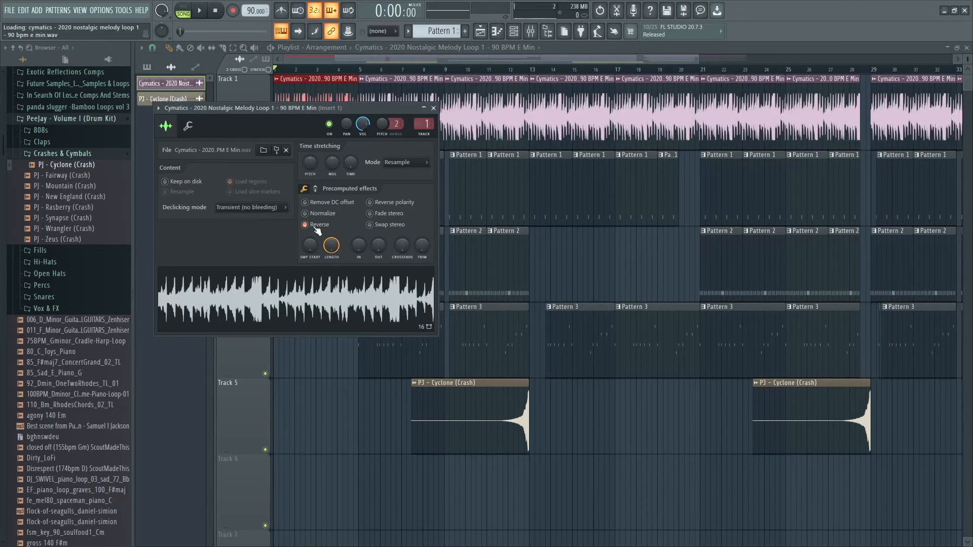
pyautogui.click(317, 229)
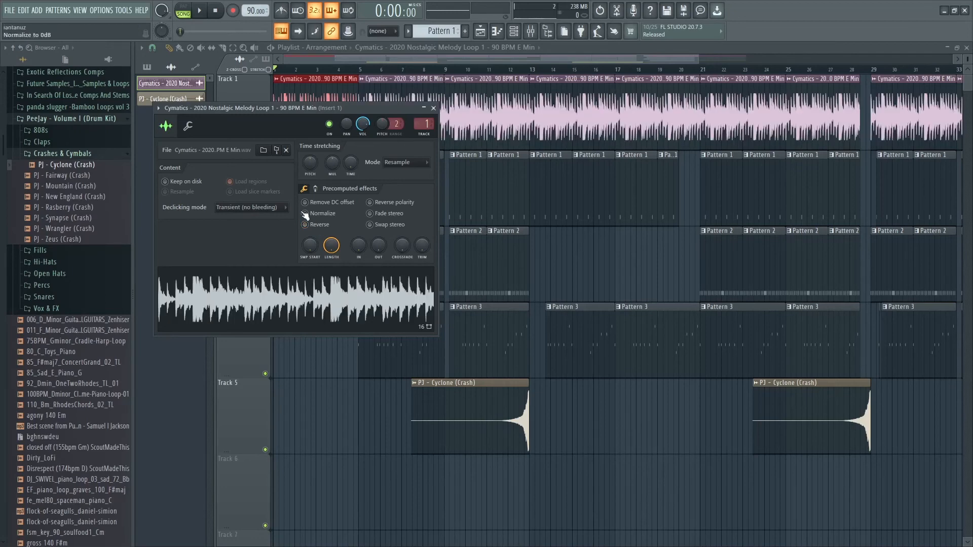
# - Make the bar 1 melody loop clip unique, reverse its sample, and play the intro
pyautogui.click(276, 79)
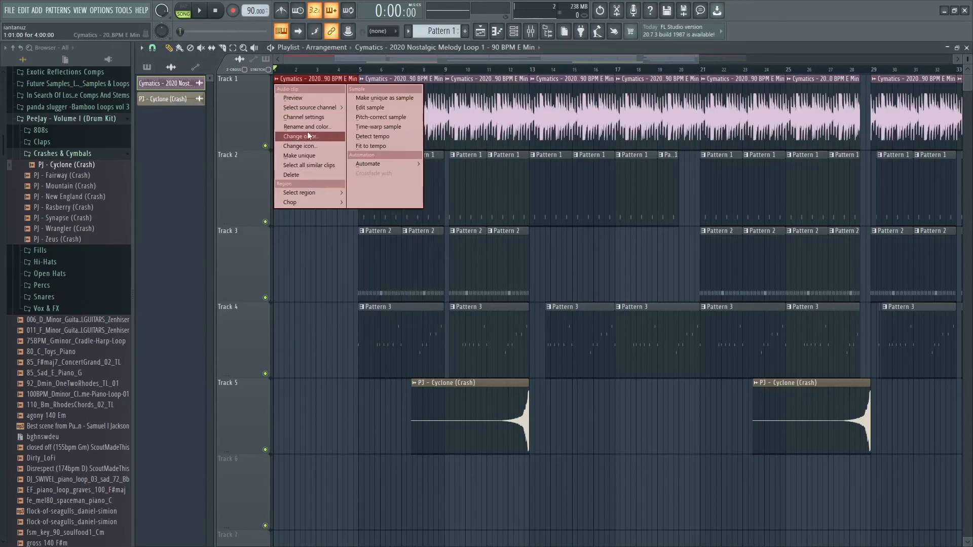
pyautogui.click(311, 156)
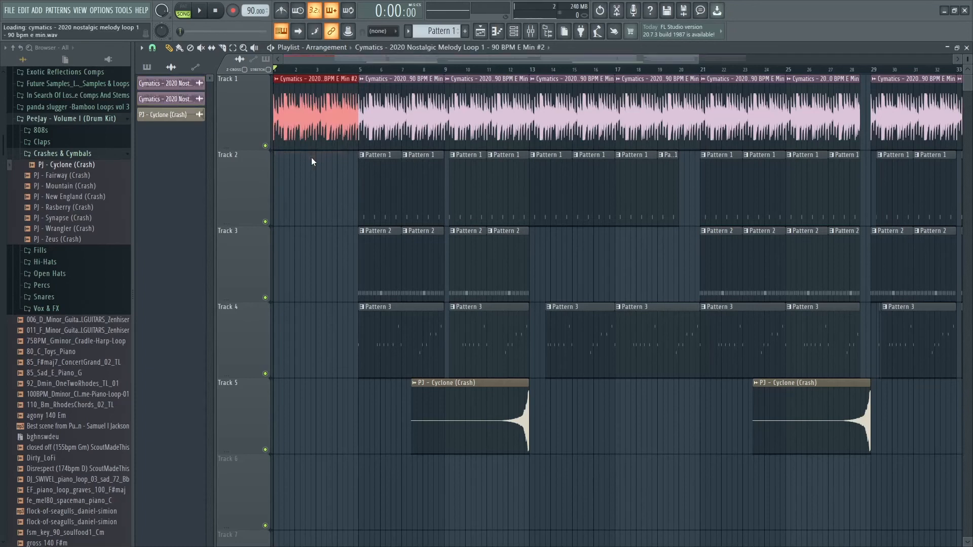
pyautogui.doubleClick(301, 102)
pyautogui.click(366, 278)
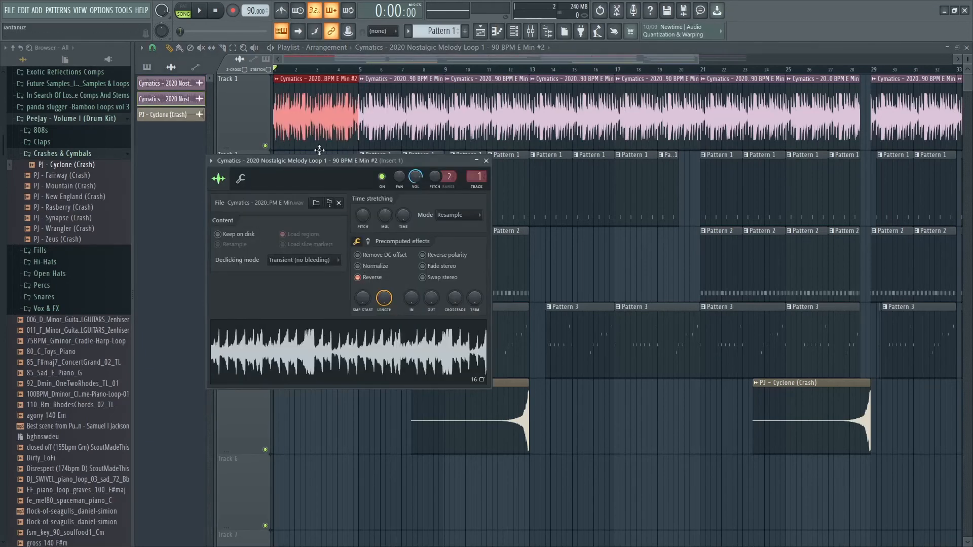
pyautogui.click(486, 161)
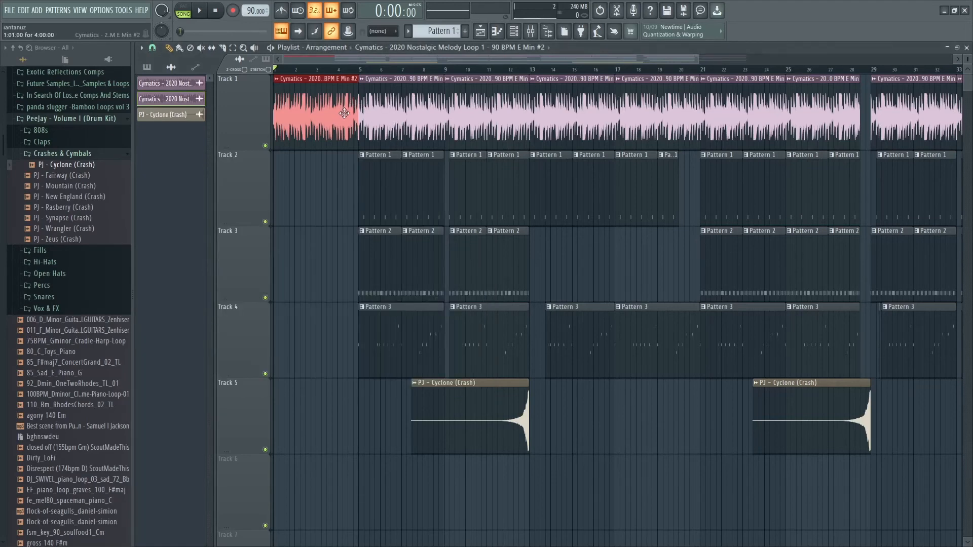
pyautogui.press('space')
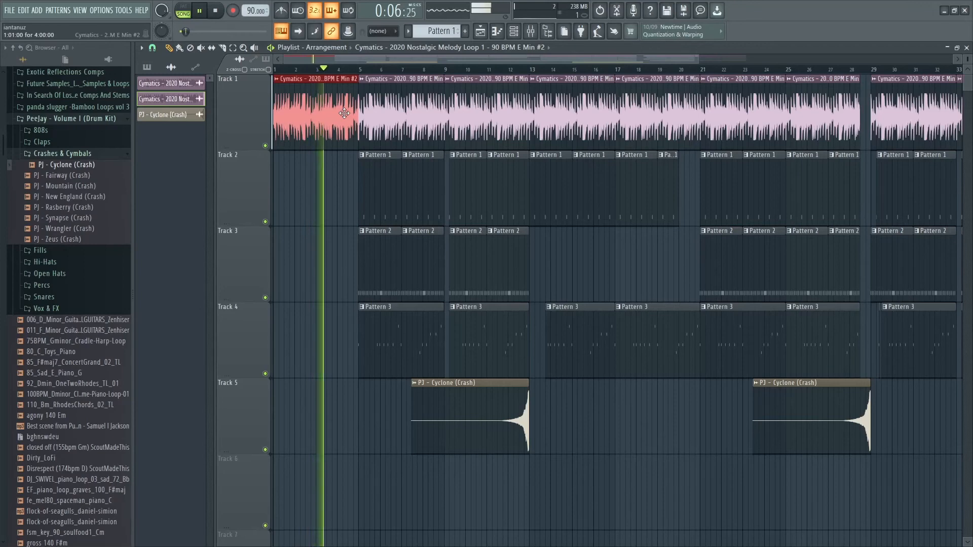
pyautogui.press('space')
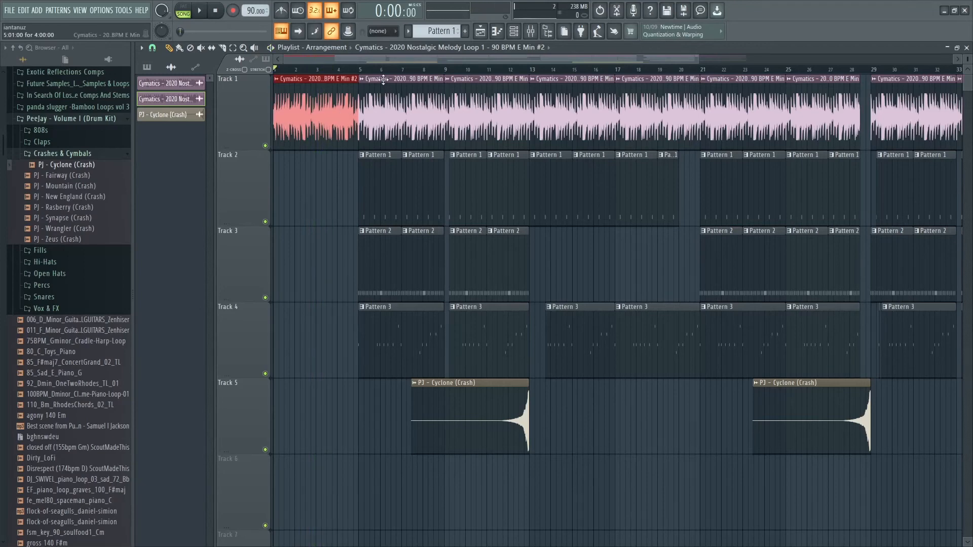
# - Trim the reversed loop clip to end two beats before bar 5, and place Beats 4 vita (FX) on Track 2 at bar 4
pyautogui.moveTo(381, 97); pyautogui.dragTo(314, 157)
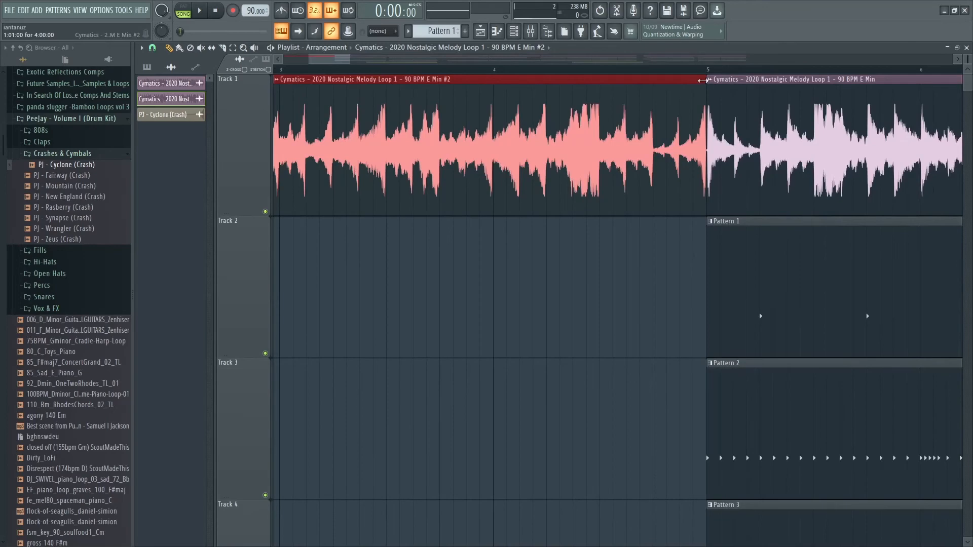
pyautogui.moveTo(703, 80); pyautogui.dragTo(600, 81)
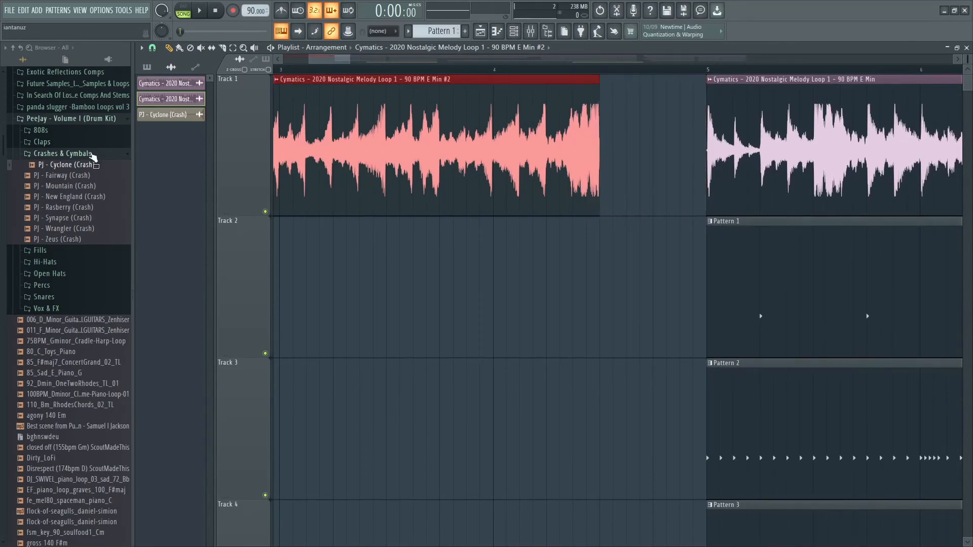
pyautogui.scroll(-15, 86, 177)
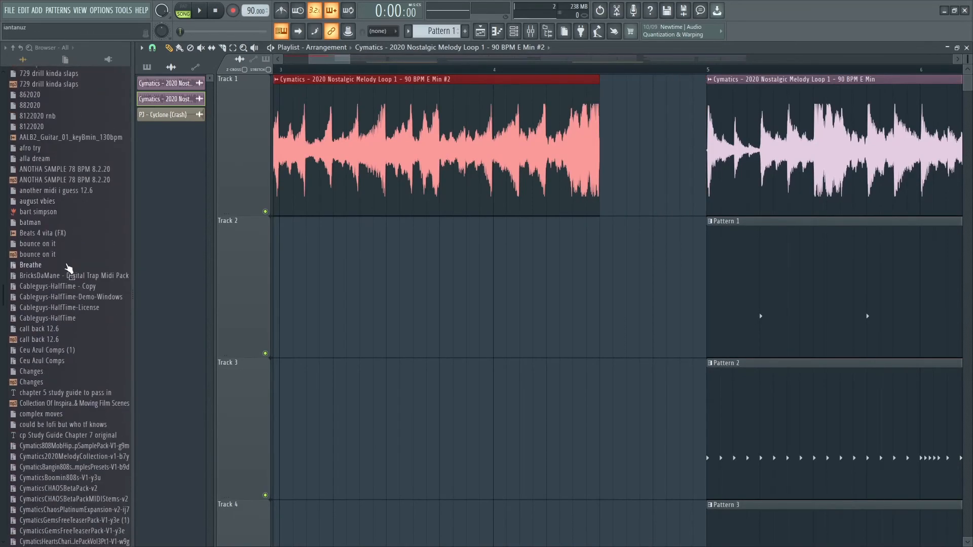
pyautogui.click(71, 235)
pyautogui.moveTo(71, 240); pyautogui.dragTo(532, 273)
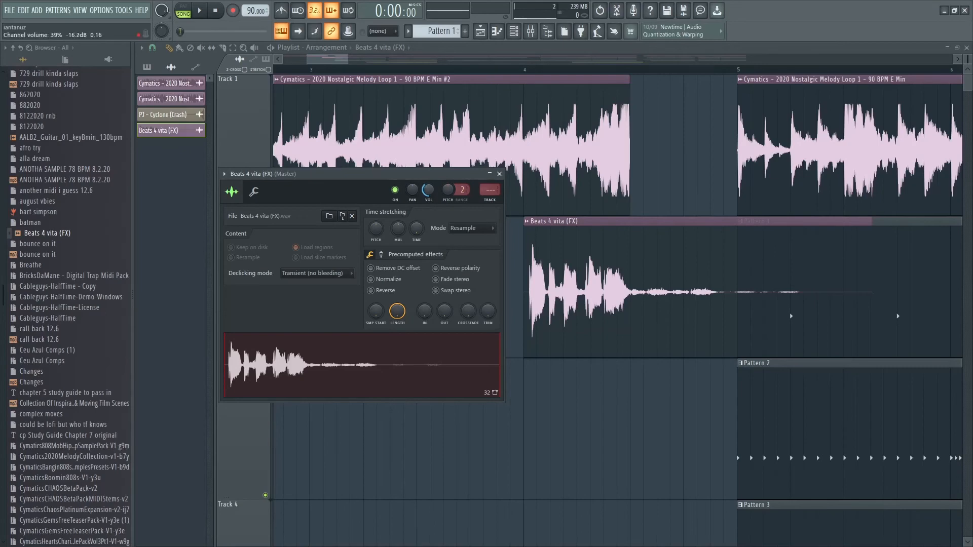
pyautogui.click(500, 174)
# - Trim the silence from the start of the Beats 4 vita (FX) clip and align its first sound with bar 4
pyautogui.moveTo(615, 238); pyautogui.dragTo(496, 294)
pyautogui.moveTo(425, 296)
pyautogui.mouseDown()
pyautogui.moveTo(463, 284)
pyautogui.moveTo(398, 322)
pyautogui.mouseUp()
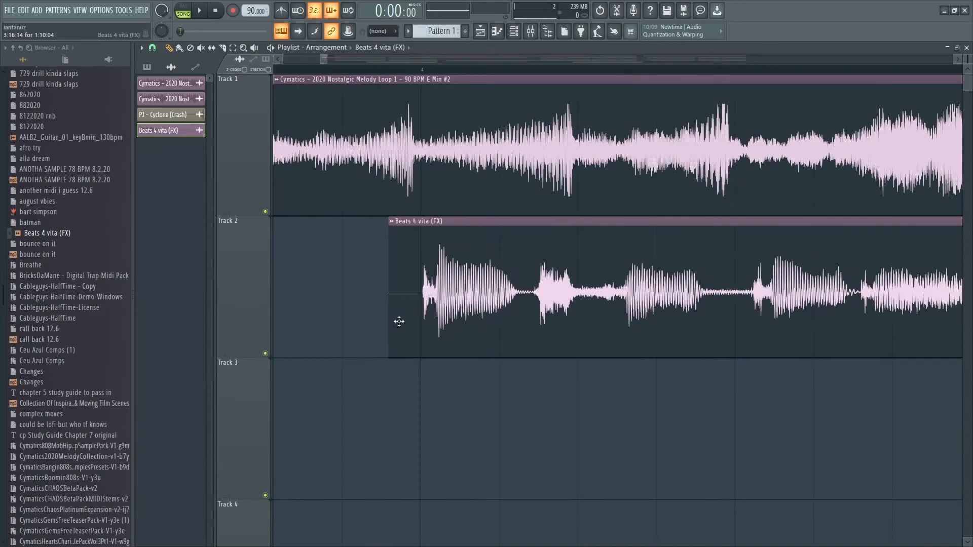
pyautogui.moveTo(491, 257); pyautogui.dragTo(405, 313)
pyautogui.moveTo(615, 283)
pyautogui.mouseDown()
pyautogui.moveTo(542, 321)
pyautogui.moveTo(586, 294)
pyautogui.moveTo(630, 296)
pyautogui.mouseUp()
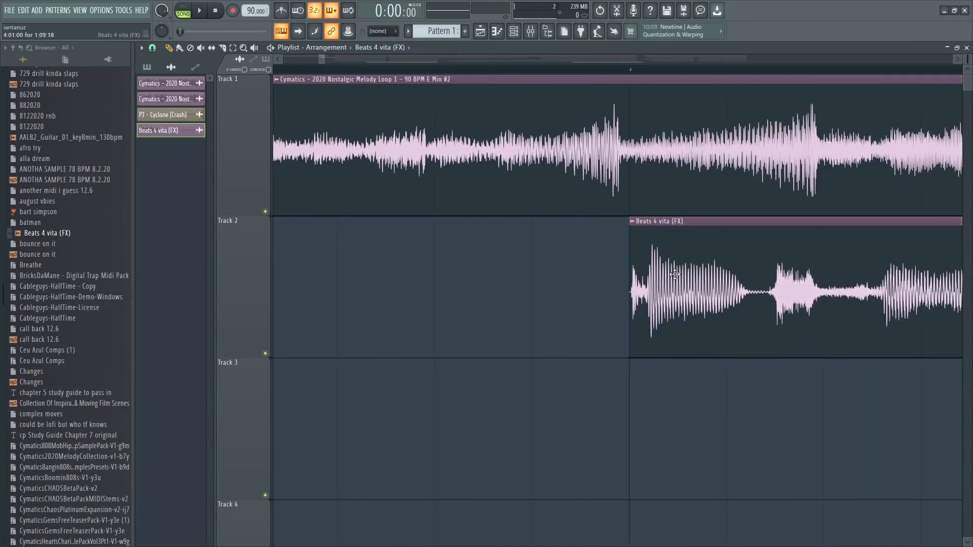
pyautogui.moveTo(684, 276)
pyautogui.mouseDown()
pyautogui.moveTo(588, 319)
pyautogui.moveTo(606, 300)
pyautogui.mouseUp()
pyautogui.click(619, 295)
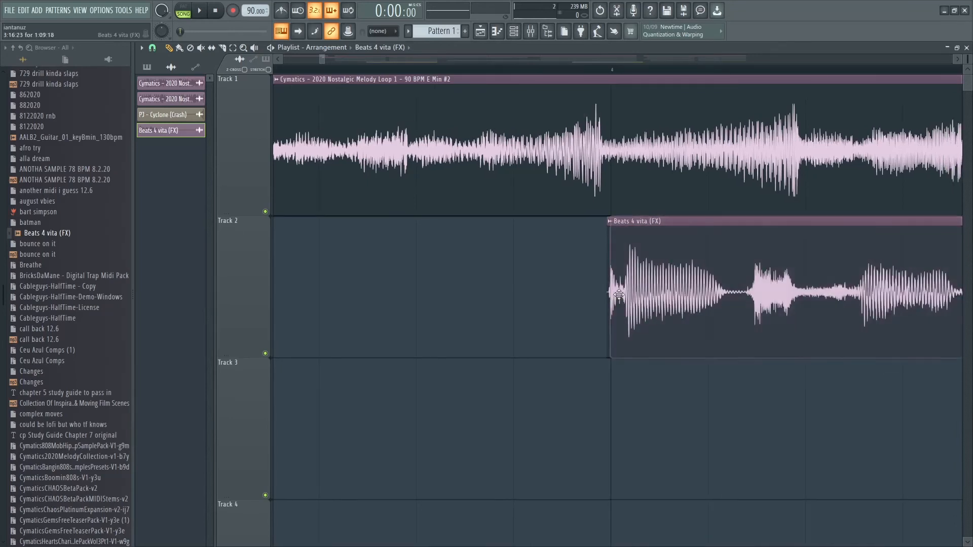
pyautogui.doubleClick(619, 295)
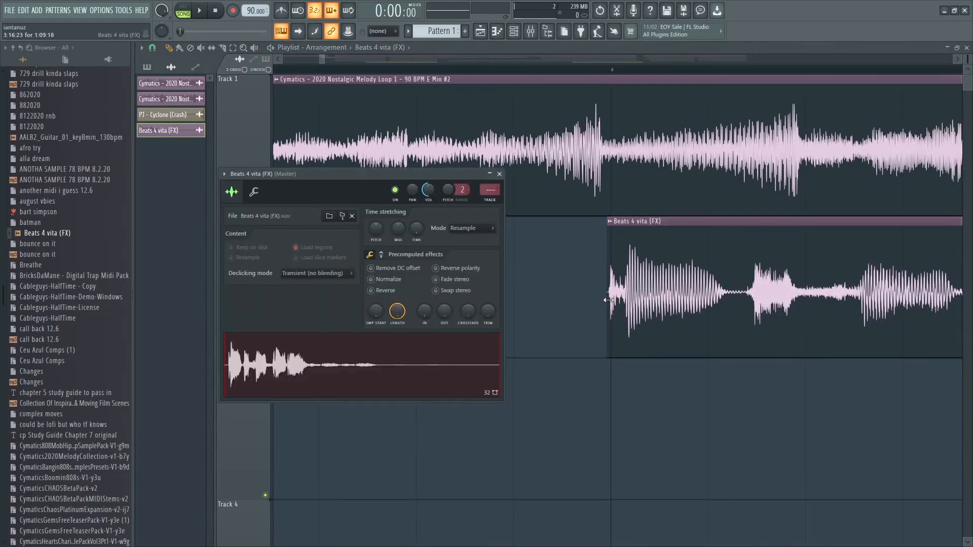
pyautogui.click(500, 174)
pyautogui.moveTo(607, 242)
pyautogui.mouseDown()
pyautogui.moveTo(504, 263)
pyautogui.moveTo(606, 239)
pyautogui.mouseUp()
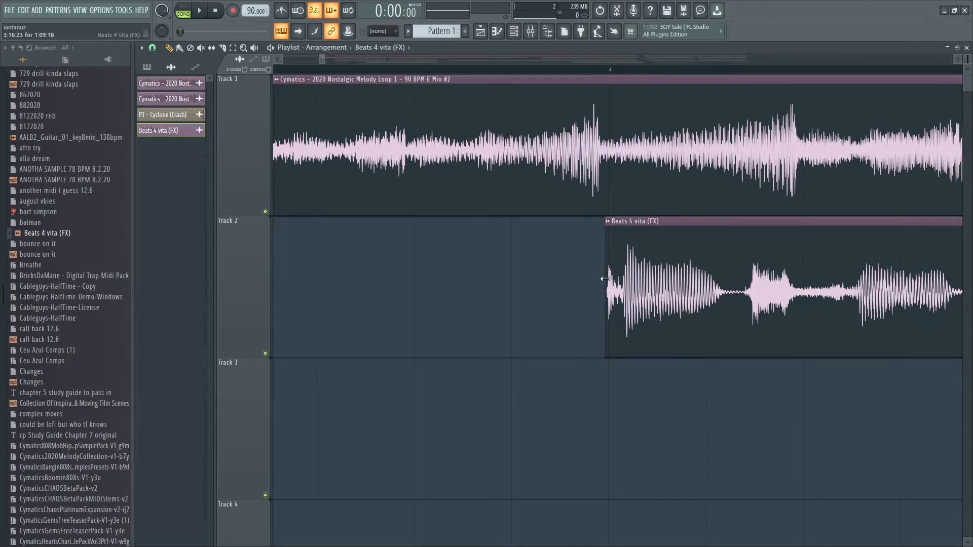
pyautogui.moveTo(605, 279); pyautogui.dragTo(604, 280)
# - Move the Beats 4 vita (FX) clip to the end of the reversed loop and shorten it to fit the gap before bar 5
pyautogui.moveTo(323, 58); pyautogui.dragTo(518, 59)
pyautogui.moveTo(314, 251); pyautogui.dragTo(336, 250)
pyautogui.click(381, 223)
pyautogui.moveTo(412, 223); pyautogui.dragTo(332, 231)
pyautogui.click(405, 237)
pyautogui.click(311, 237)
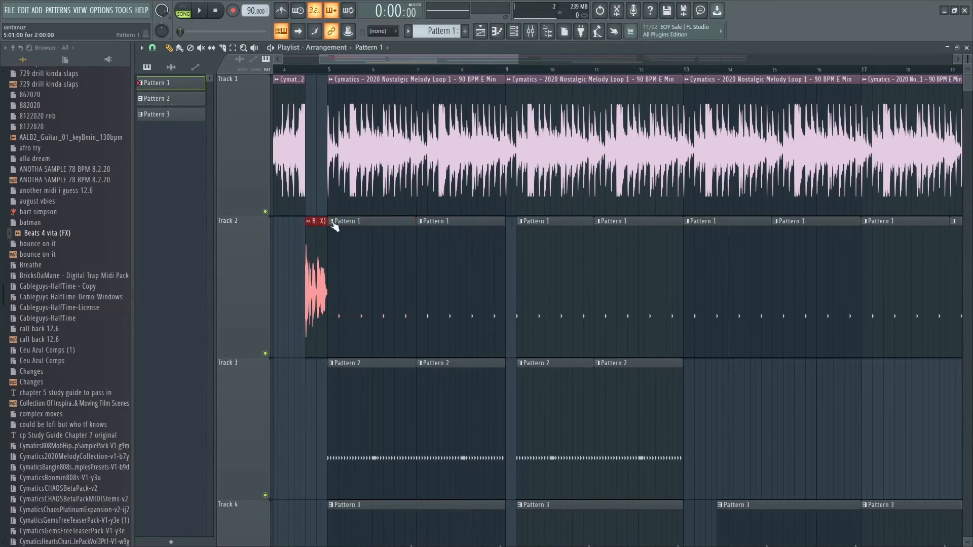
pyautogui.moveTo(401, 142); pyautogui.dragTo(221, 343)
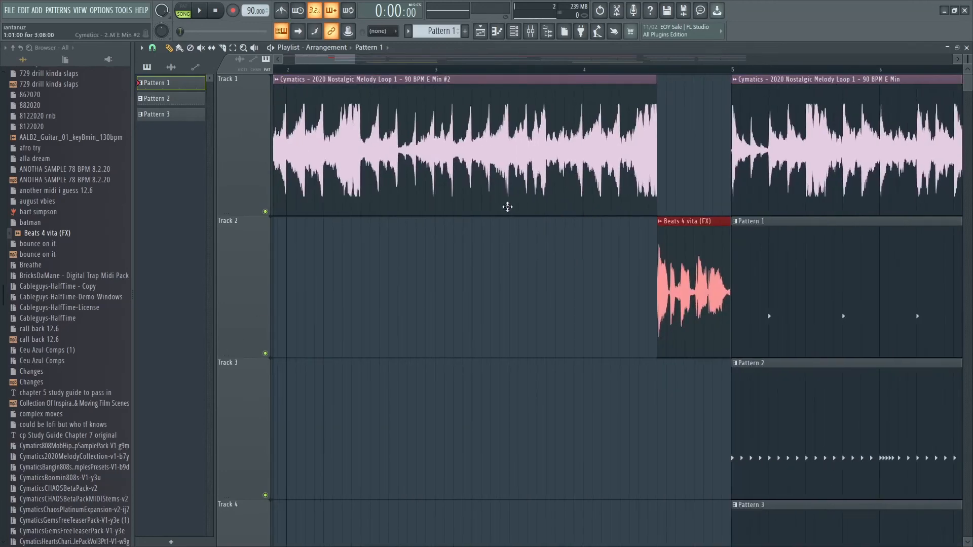
pyautogui.moveTo(766, 185); pyautogui.dragTo(650, 306)
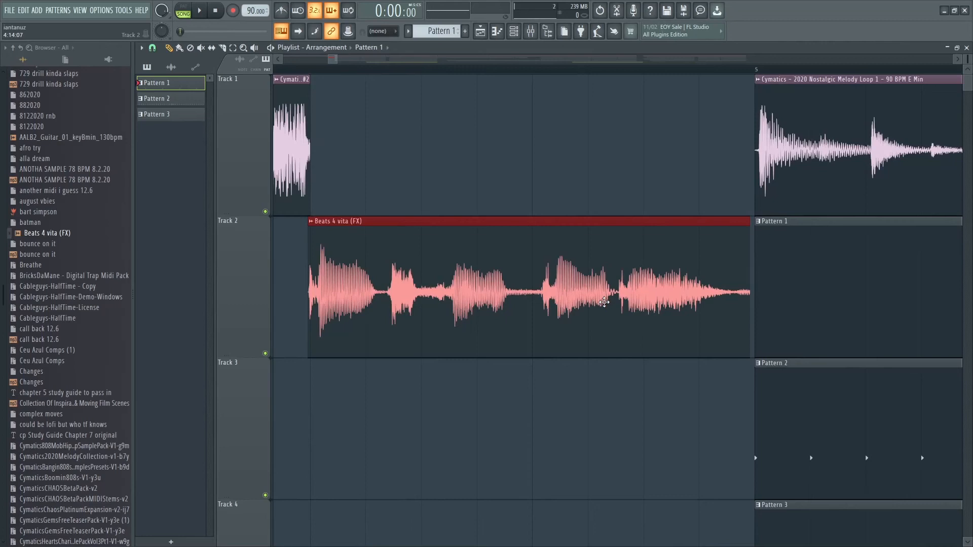
# - Align the Beats 4 vita (FX) clip exactly between the reversed loop's end and bar 5, and play the intro
pyautogui.moveTo(620, 299); pyautogui.dragTo(689, 295)
pyautogui.hotkey('ctrl', 'z')
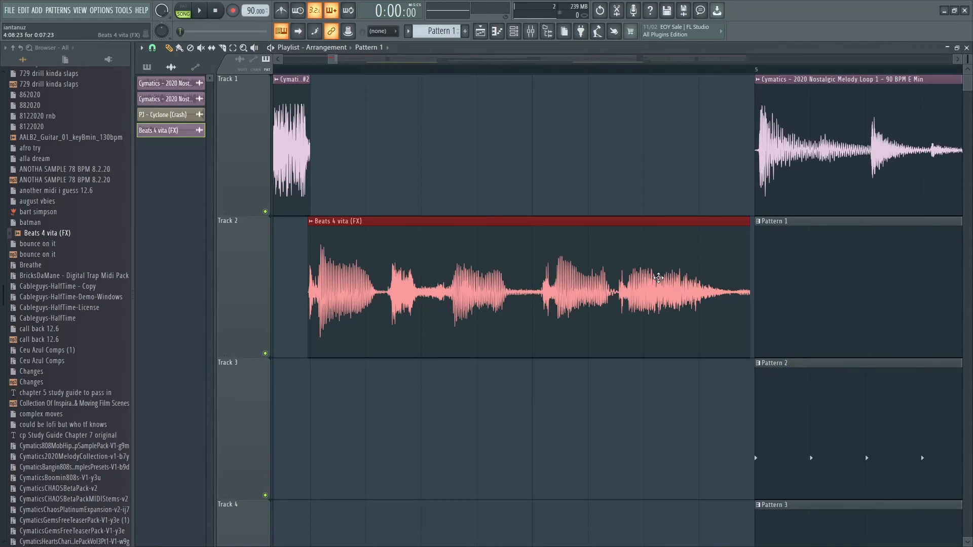
pyautogui.moveTo(658, 278); pyautogui.dragTo(662, 277)
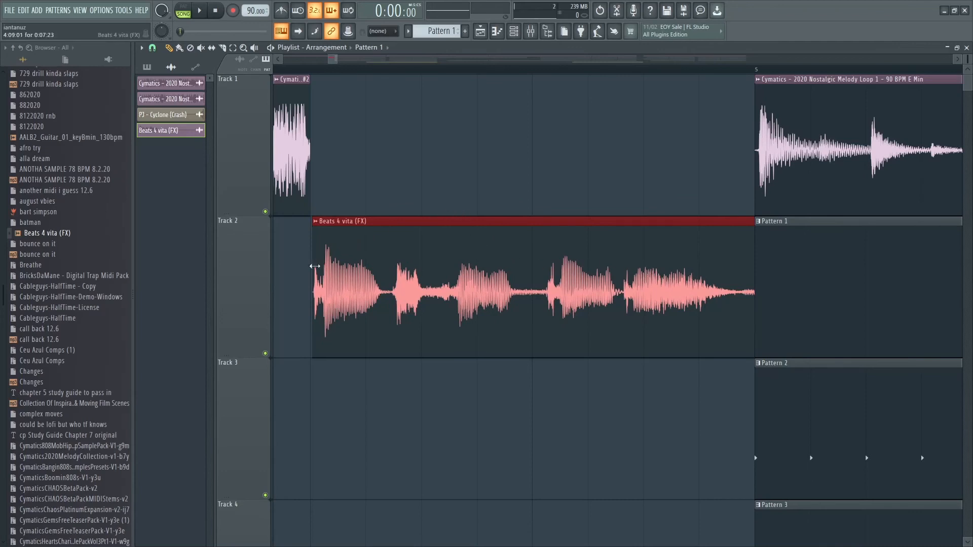
pyautogui.moveTo(398, 237); pyautogui.dragTo(396, 239)
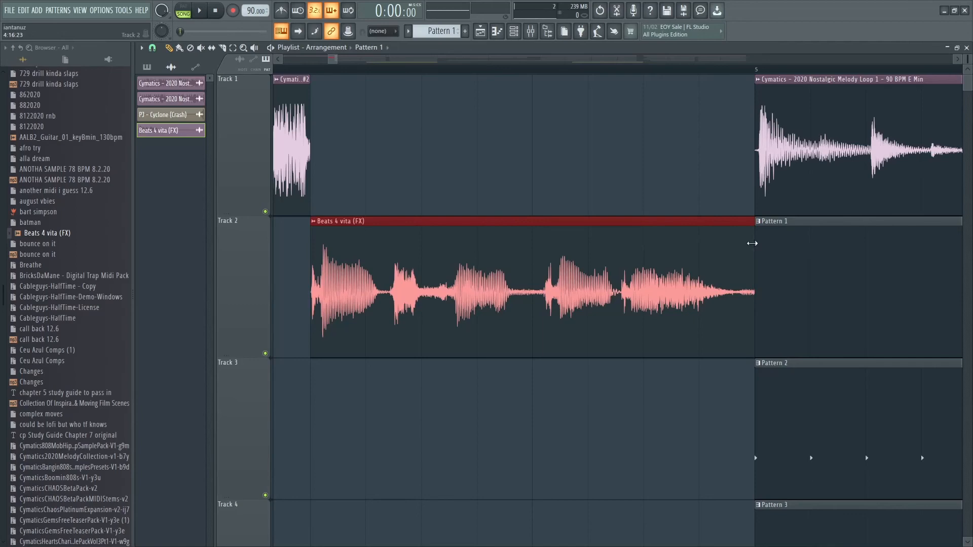
pyautogui.moveTo(328, 60); pyautogui.dragTo(282, 61)
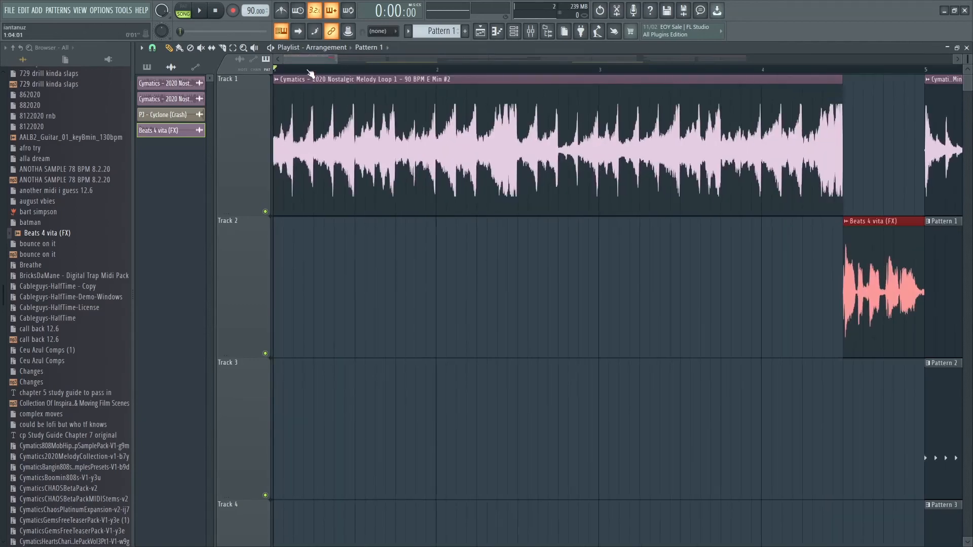
pyautogui.press('space')
# - Copy the PJ - Cyclone (Crash) clip on Track 5 into the intro, shortened and aligned to end at bar 5, and play the transition
pyautogui.keyDown('ctrl'); pyautogui.rightClick(692, 204); pyautogui.keyUp('ctrl')
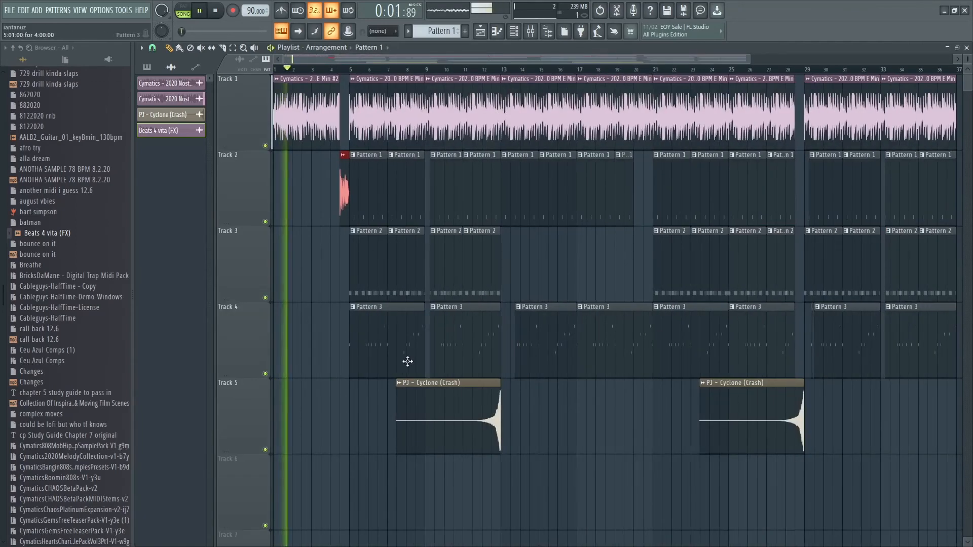
pyautogui.moveTo(433, 419)
pyautogui.mouseDown()
pyautogui.moveTo(310, 422)
pyautogui.moveTo(324, 407)
pyautogui.moveTo(346, 405)
pyautogui.mouseUp()
pyautogui.press('space')
pyautogui.moveTo(348, 404); pyautogui.dragTo(316, 408)
pyautogui.moveTo(631, 299); pyautogui.dragTo(526, 350)
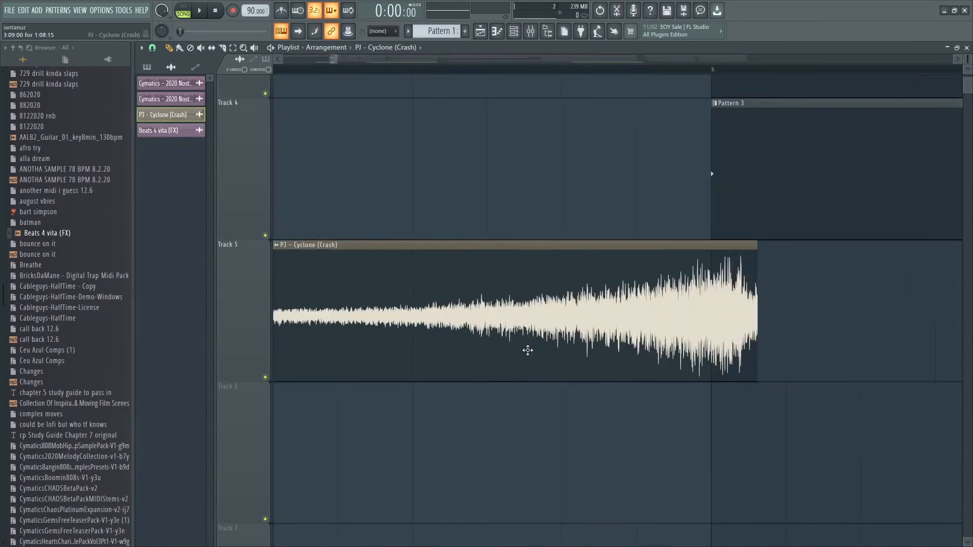
pyautogui.moveTo(618, 317); pyautogui.dragTo(571, 334)
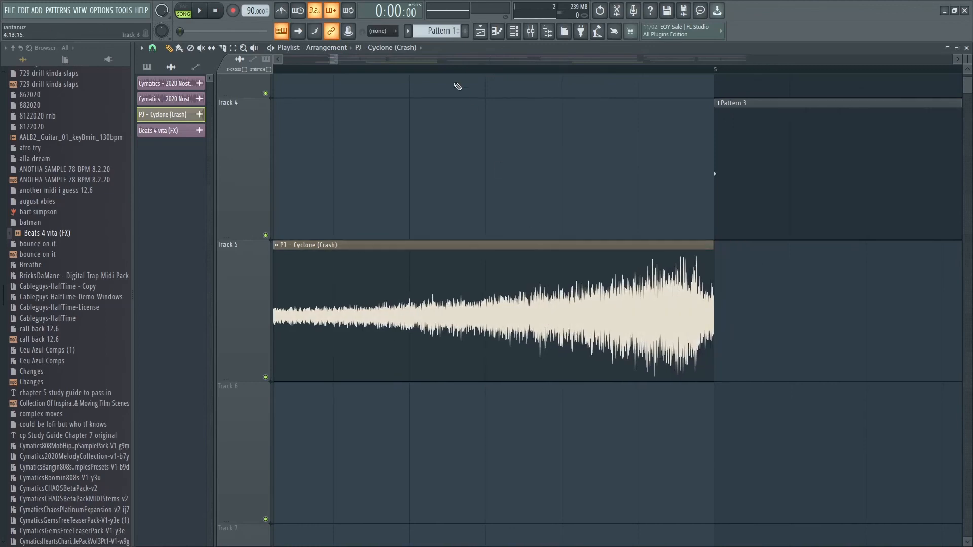
pyautogui.moveTo(336, 61); pyautogui.dragTo(522, 74)
pyautogui.moveTo(697, 223); pyautogui.dragTo(622, 380)
pyautogui.keyDown('ctrl'); pyautogui.rightClick(623, 377); pyautogui.keyUp('ctrl')
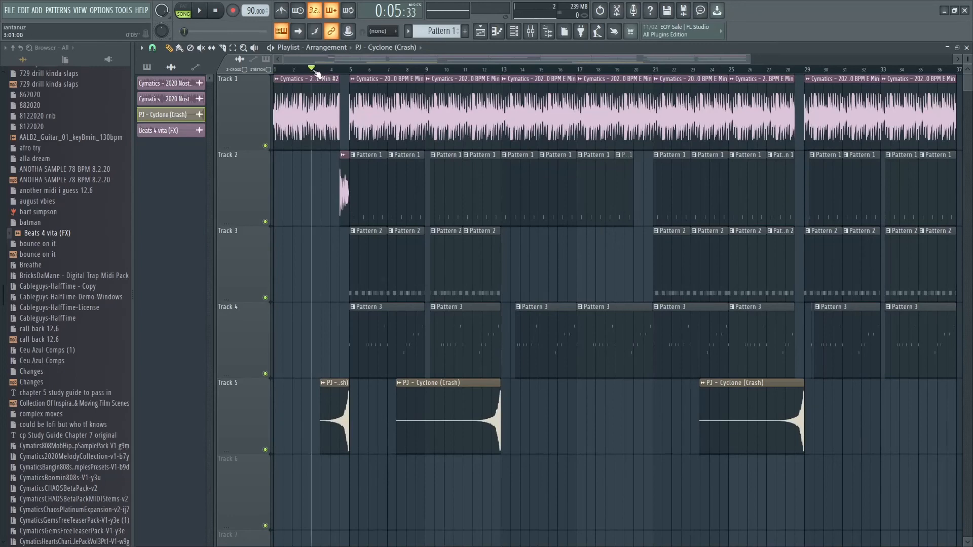
pyautogui.press('space')
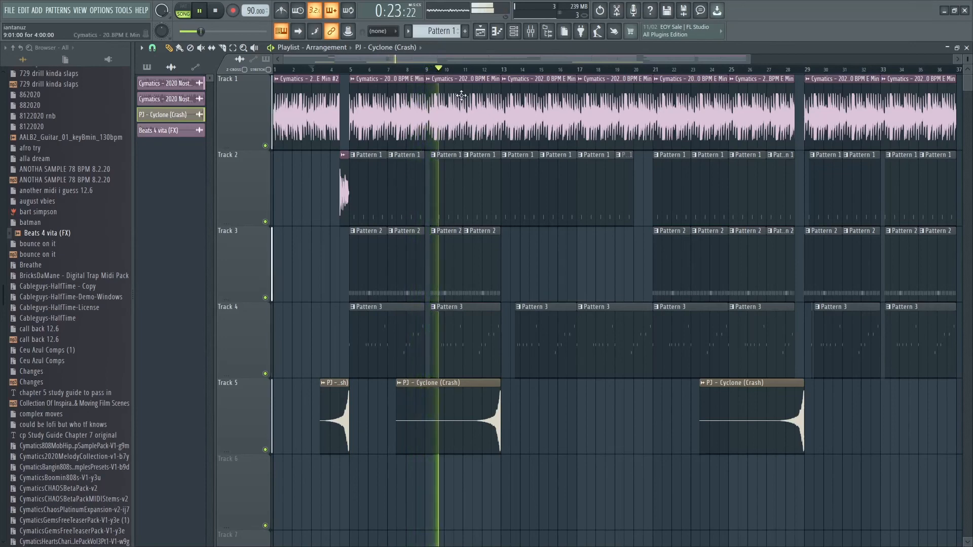
# - Trim one beat from the start of the Track 1 melody loop clip at bar 9 and play the gap
pyautogui.scroll(5, 461, 95)
pyautogui.press('space')
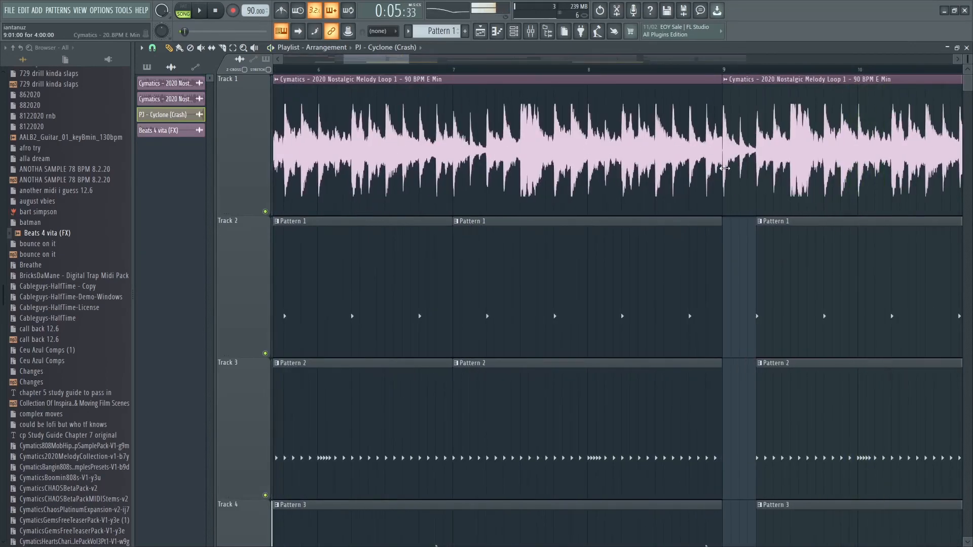
pyautogui.moveTo(724, 168); pyautogui.dragTo(757, 169)
pyautogui.press('space')
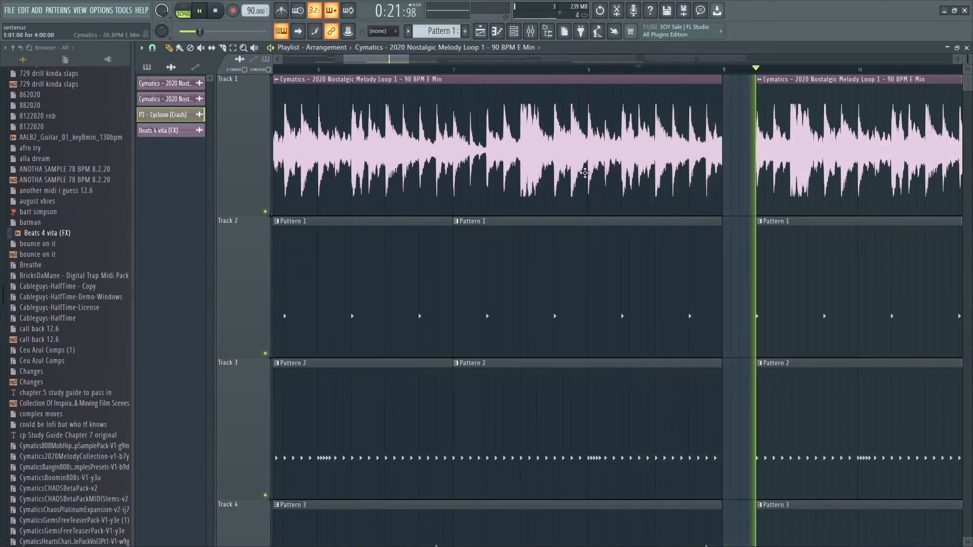
pyautogui.scroll(2, 555, 192)
pyautogui.scroll(-6, 556, 185)
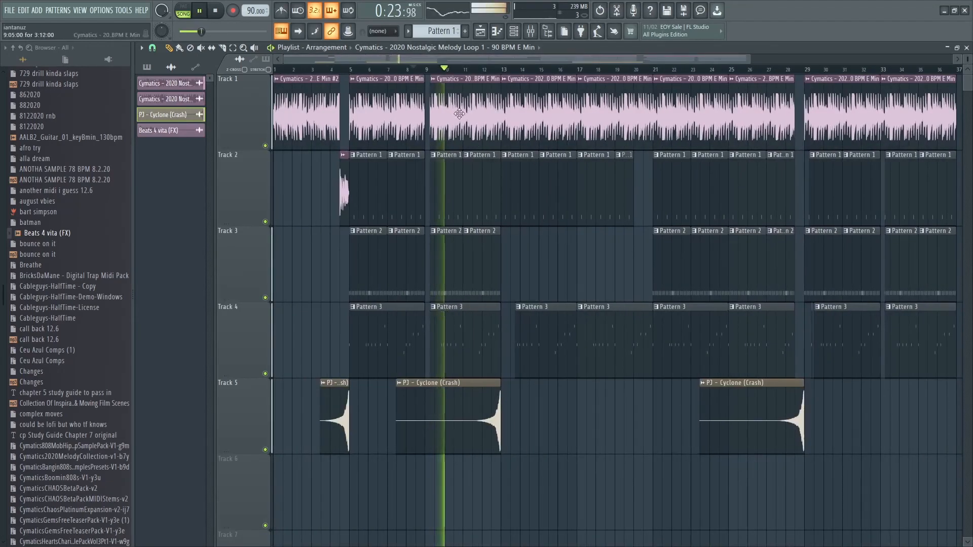
# - Trim one beat from the start of the Track 1 melody loop clip at bar 33
pyautogui.moveTo(478, 60); pyautogui.dragTo(653, 56)
pyautogui.moveTo(673, 117); pyautogui.dragTo(593, 190)
pyautogui.moveTo(681, 135); pyautogui.dragTo(713, 135)
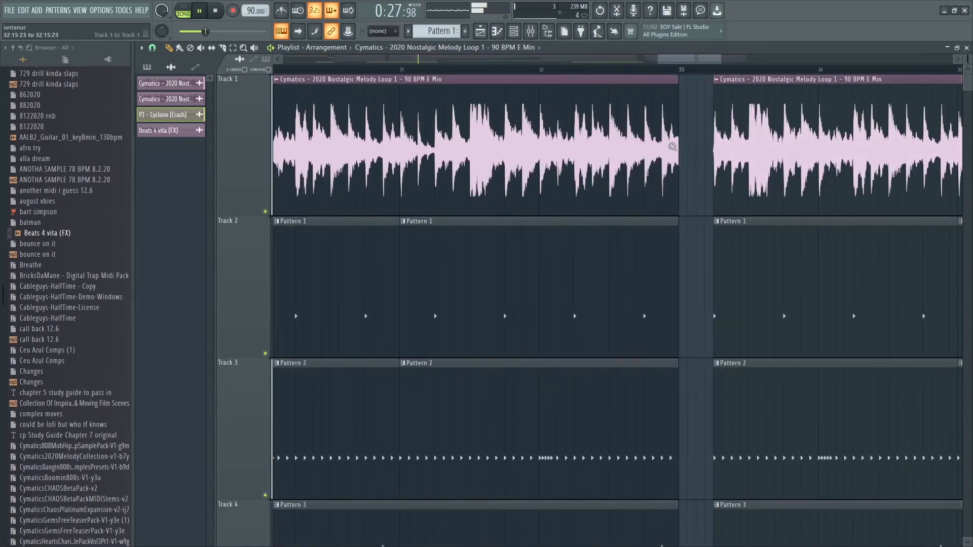
pyautogui.scroll(-5, 623, 159)
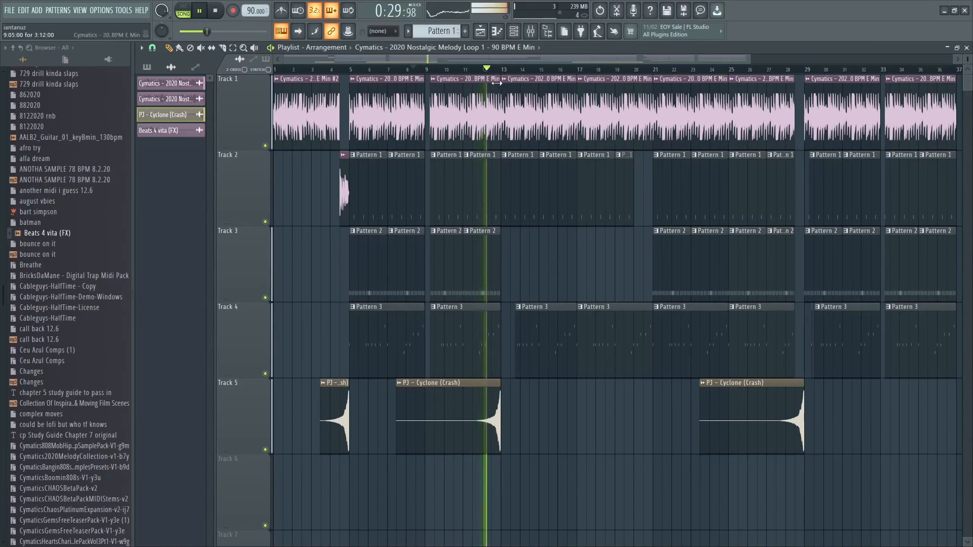
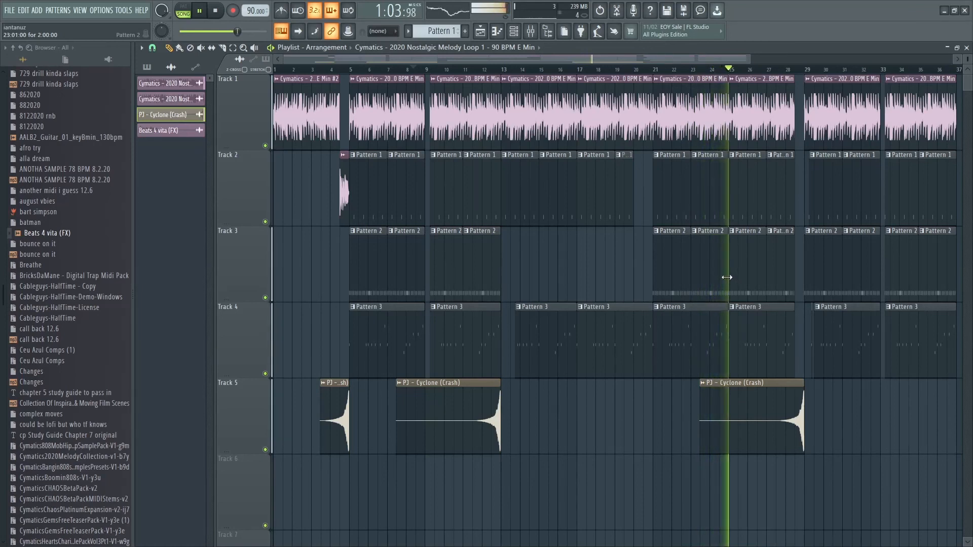
# - Select the Pattern 1, Pattern 2 and Pattern 3 clips starting at bar 25 and trim one beat from their starts
pyautogui.moveTo(736, 203); pyautogui.dragTo(732, 326)
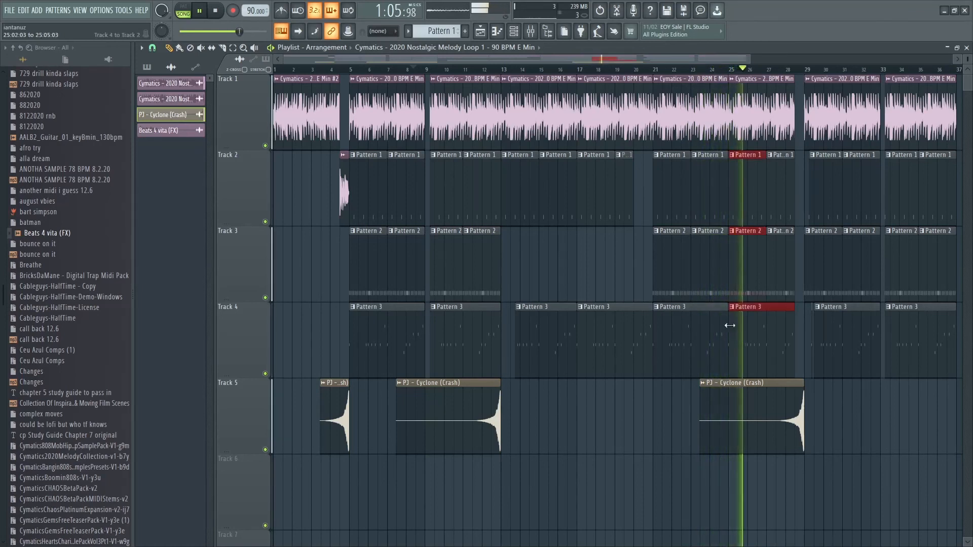
pyautogui.keyDown('ctrl'); pyautogui.rightClick(702, 332); pyautogui.keyUp('ctrl')
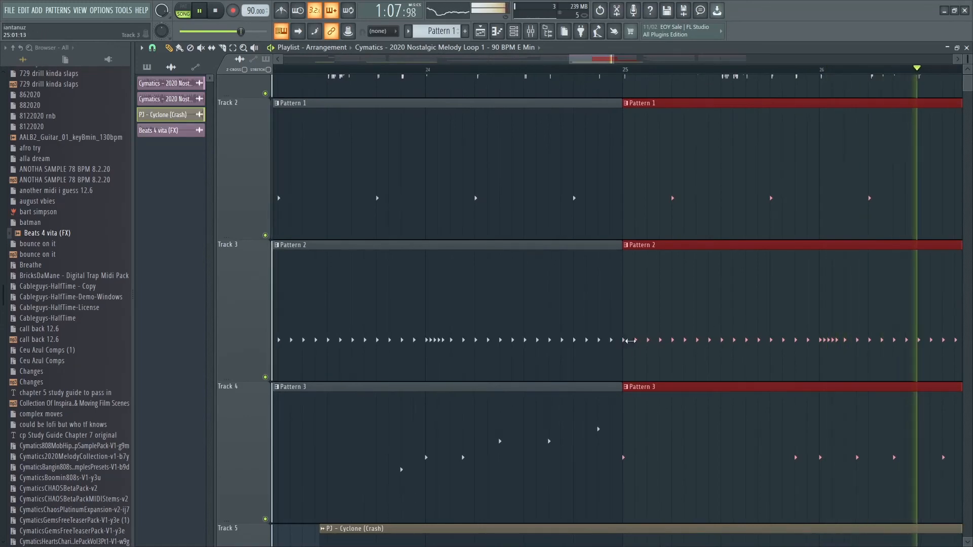
pyautogui.moveTo(658, 336); pyautogui.dragTo(667, 333)
pyautogui.keyDown('ctrl'); pyautogui.rightClick(667, 327); pyautogui.keyUp('ctrl')
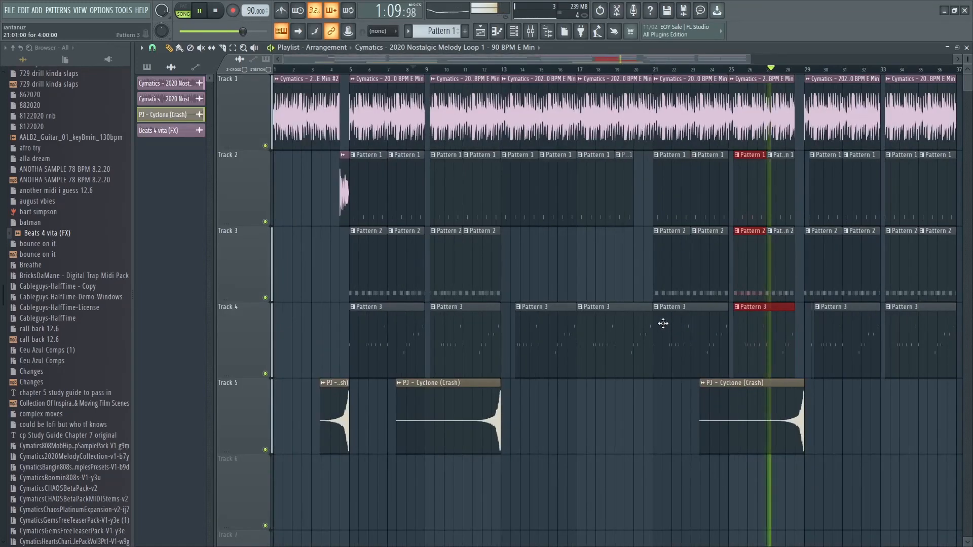
# - Try extending the ends of the selected pattern clips so Pattern 3 reaches bar 29, and shorten them back
pyautogui.moveTo(795, 326); pyautogui.dragTo(801, 327)
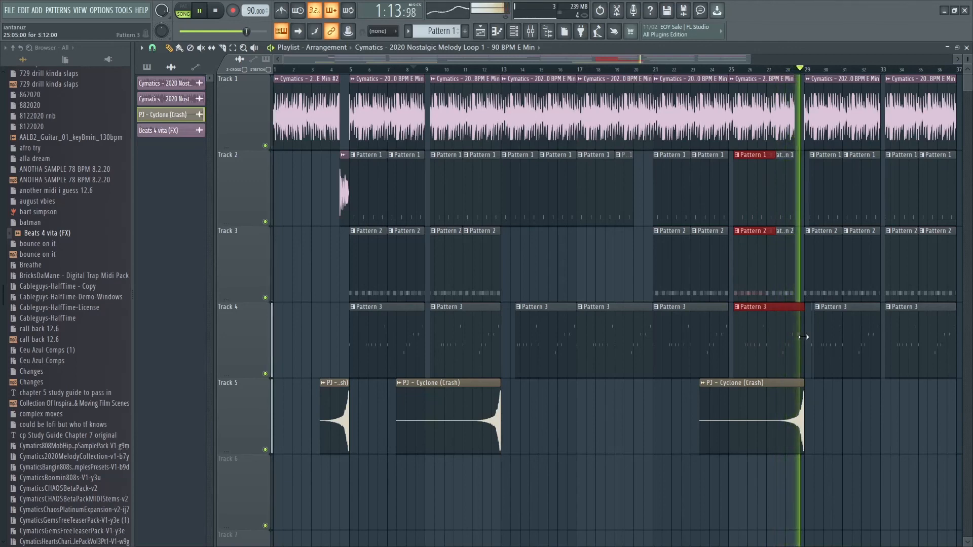
pyautogui.moveTo(803, 337); pyautogui.dragTo(794, 337)
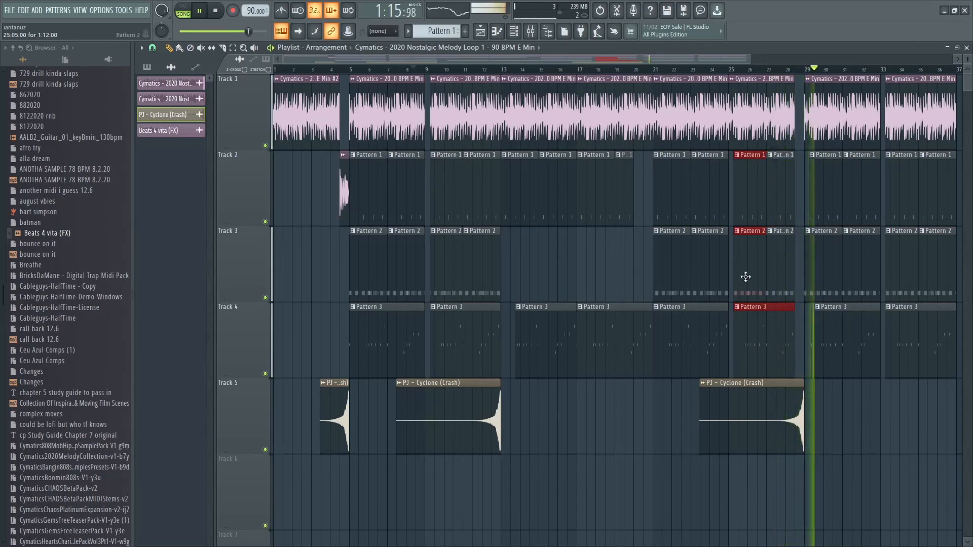
pyautogui.scroll(3, 793, 317)
pyautogui.scroll(-3, 760, 304)
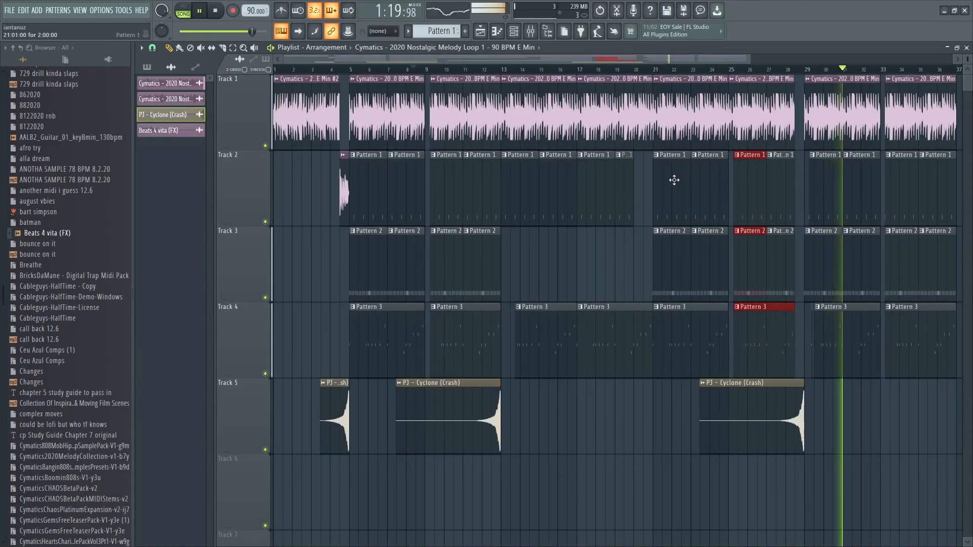
pyautogui.press('space')
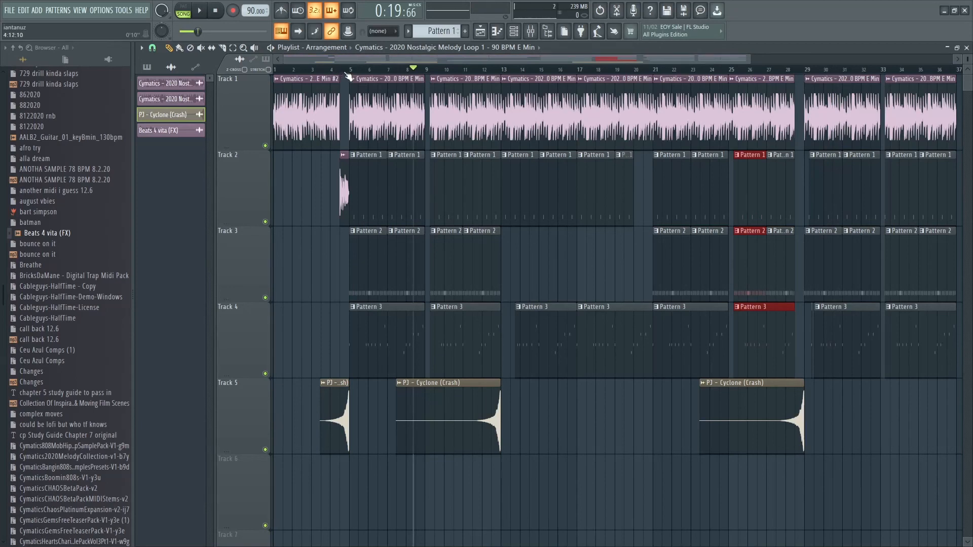
# - Play the song from bar 5 and rebalance the mixer, lowering Inserts 3 and 4 and raising Insert 2 to about 1.2 dB
pyautogui.click(529, 33)
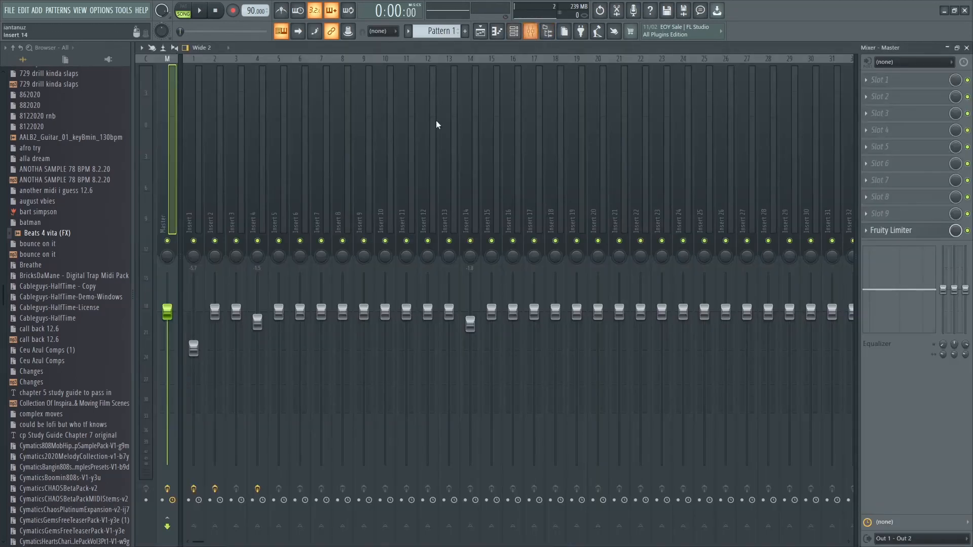
pyautogui.moveTo(194, 310); pyautogui.dragTo(194, 347)
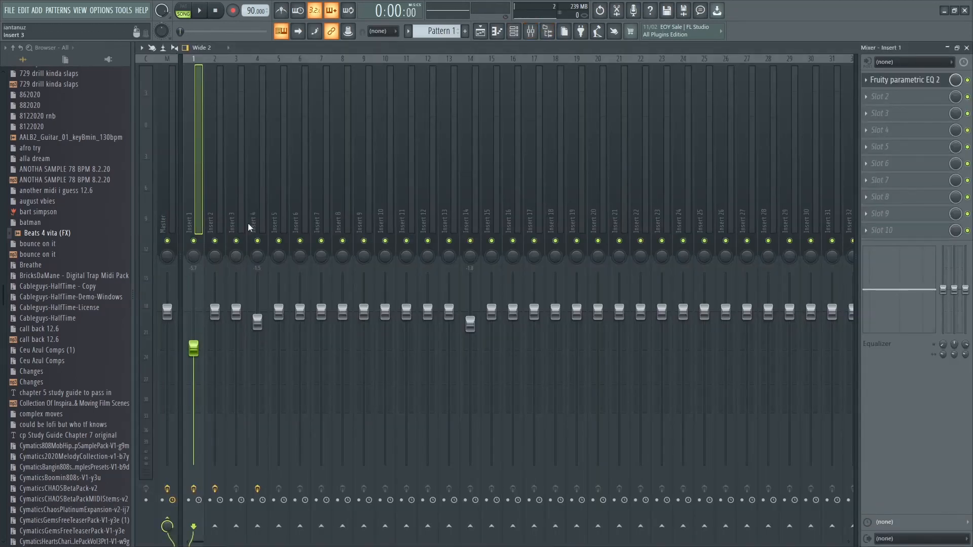
pyautogui.press('space')
pyautogui.press('space')
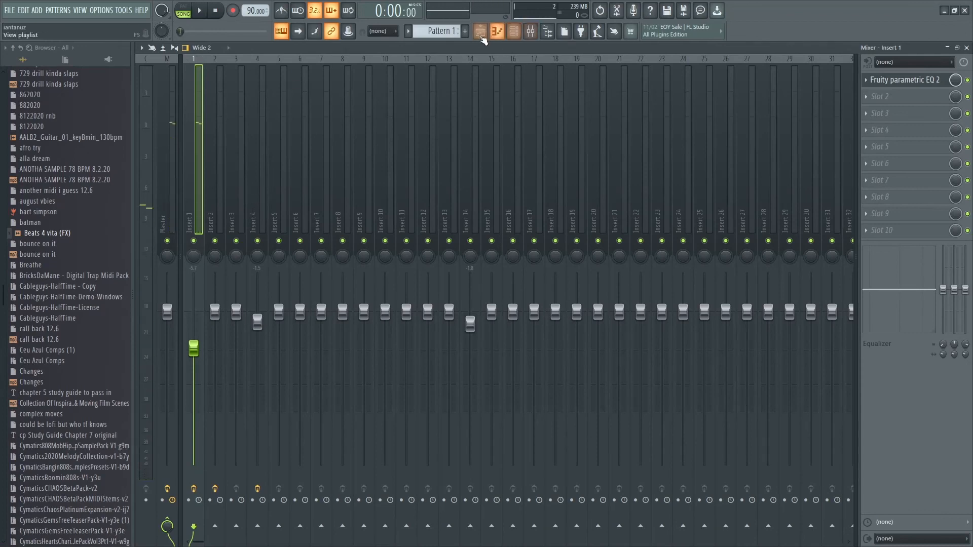
pyautogui.click(480, 32)
pyautogui.press('space')
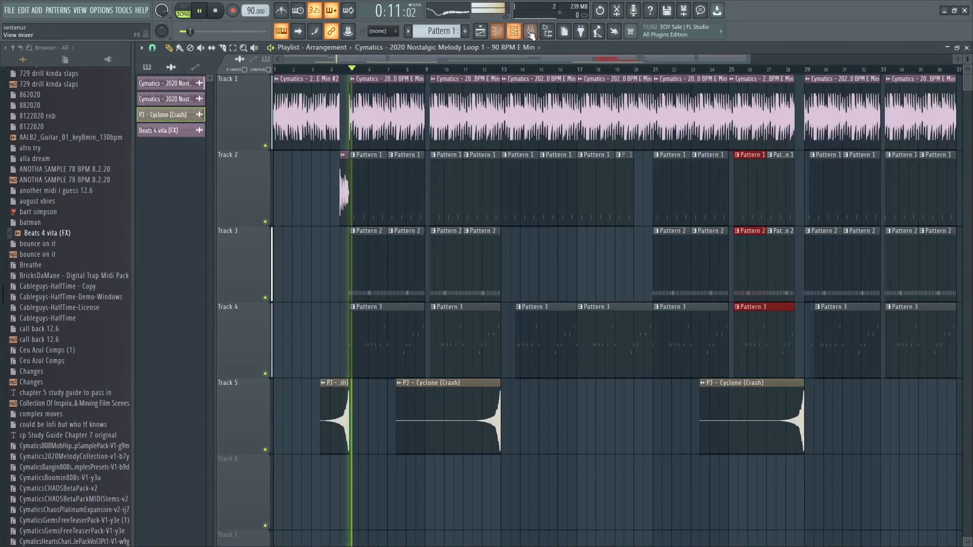
pyautogui.press('F9')
pyautogui.moveTo(235, 321); pyautogui.dragTo(240, 351)
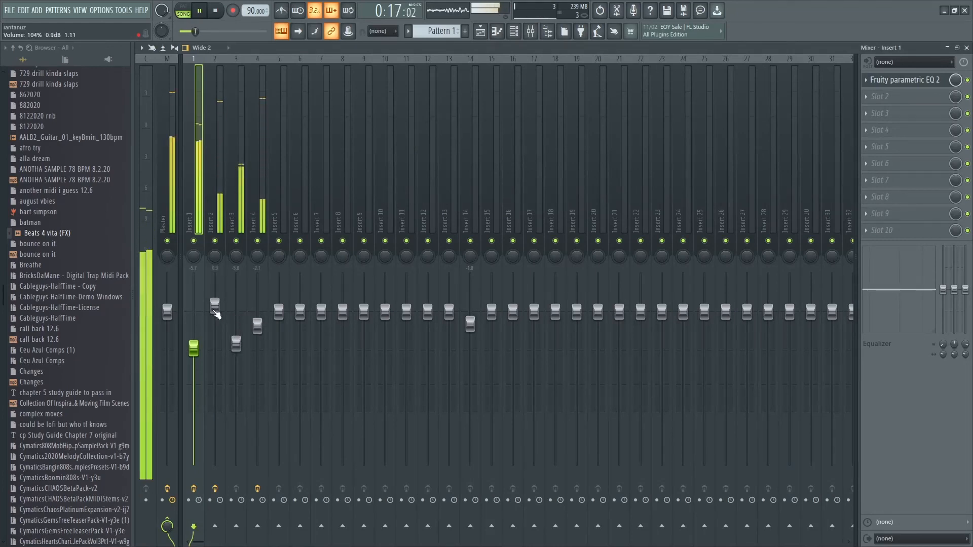
pyautogui.press('space')
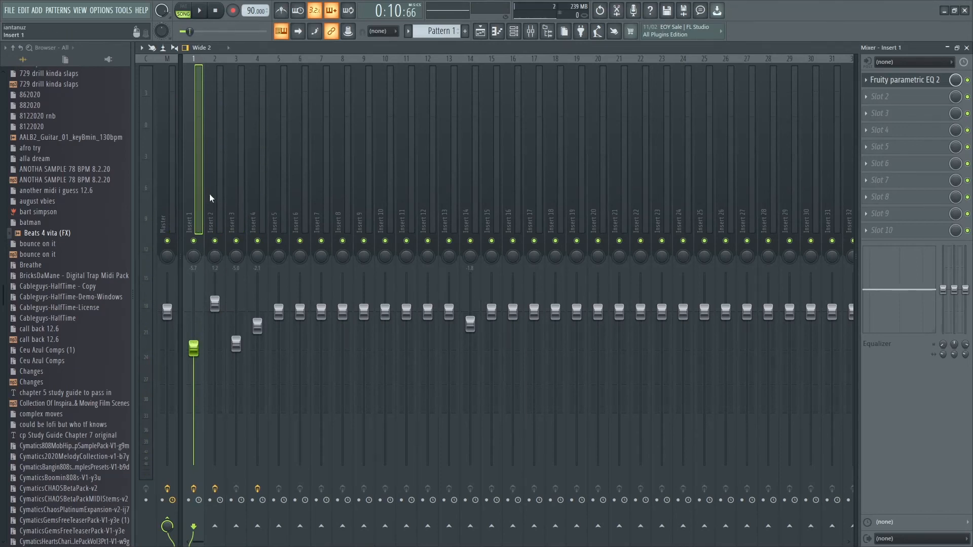
# - Add Fruity Reeverb 2 to the second effect slot of Insert 1 and play the song from bar 5
pyautogui.click(905, 99)
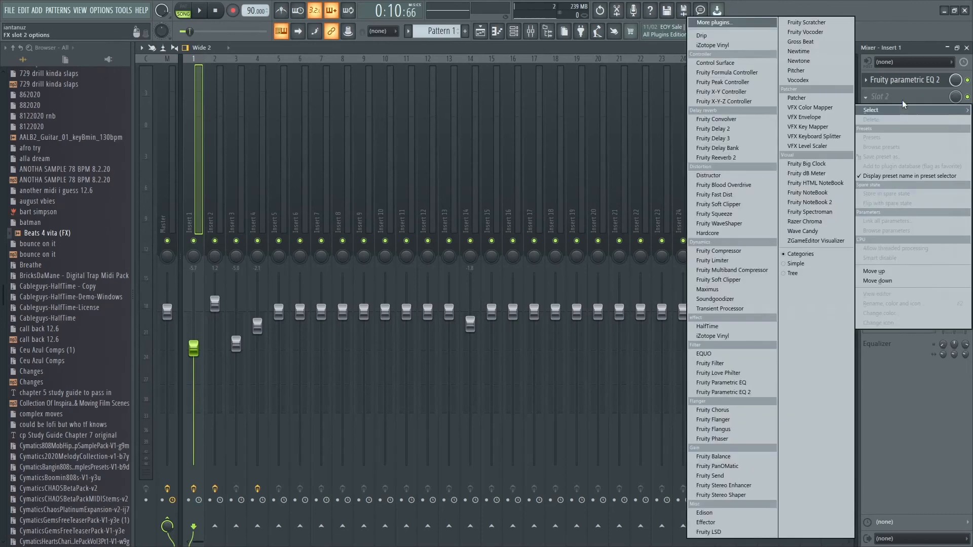
pyautogui.click(752, 162)
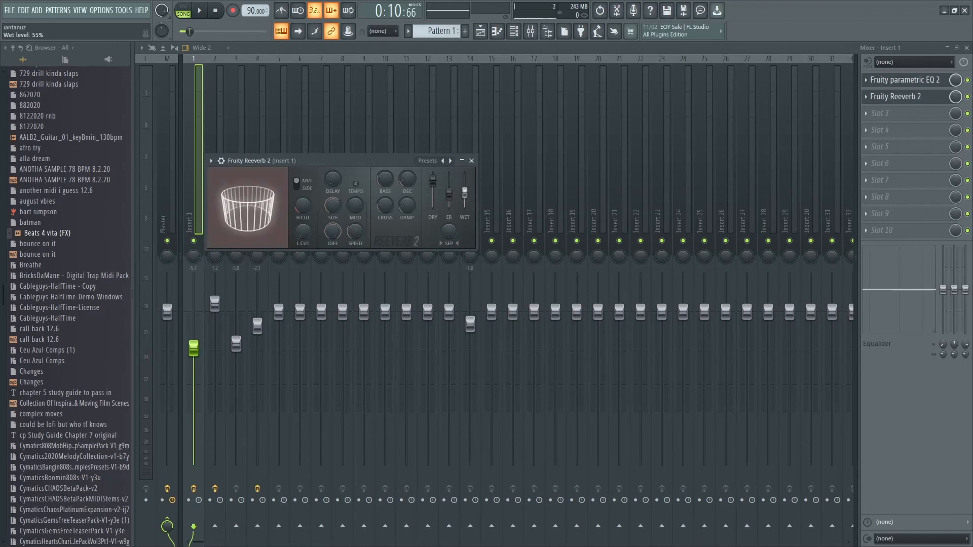
pyautogui.click(480, 31)
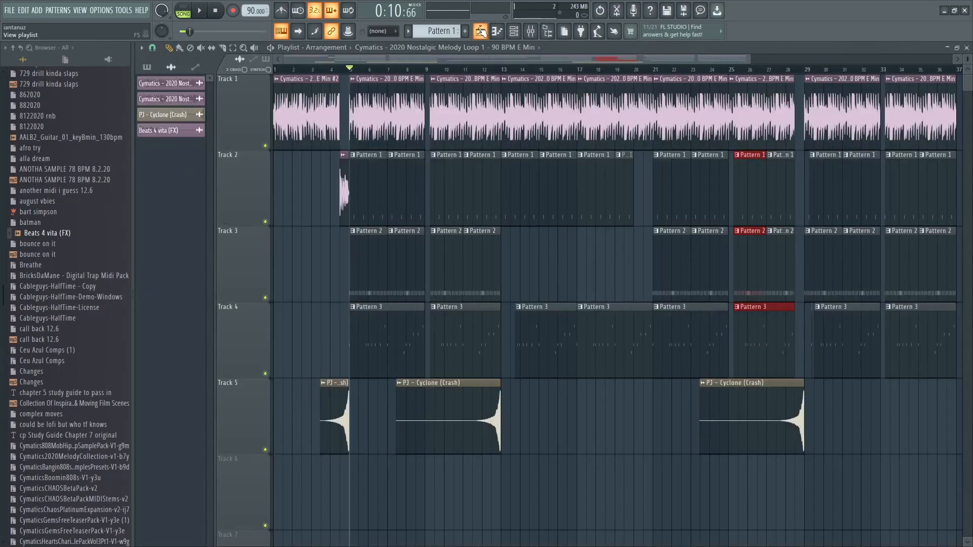
pyautogui.press('space')
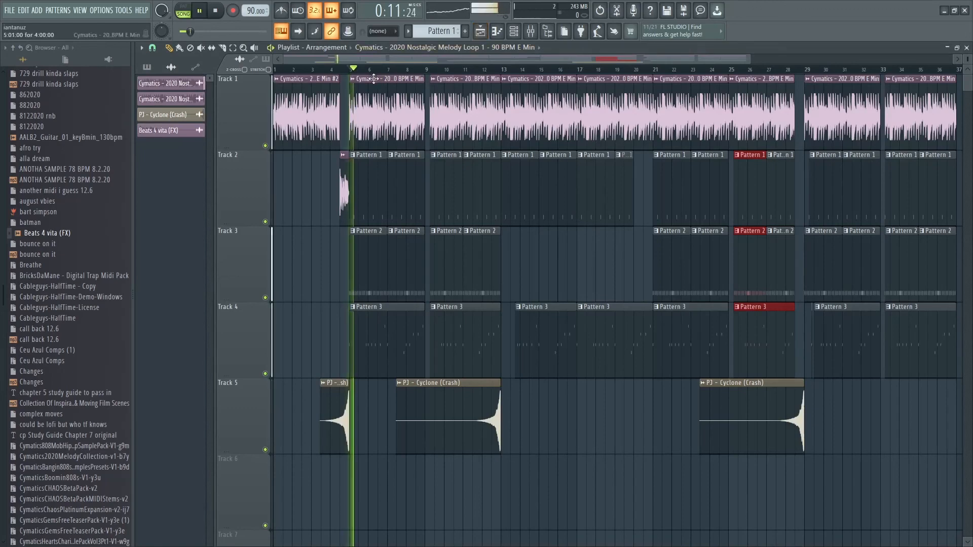
# - Lower the Fruity Reeverb 2 mix level on Insert 1, check its settings, and return to the playlist with playback stopped
pyautogui.click(530, 31)
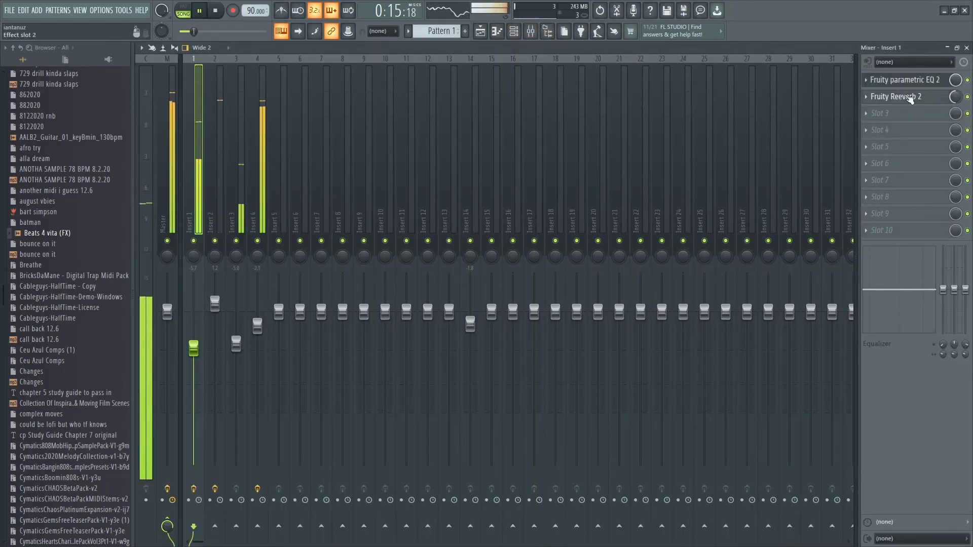
pyautogui.click(884, 97)
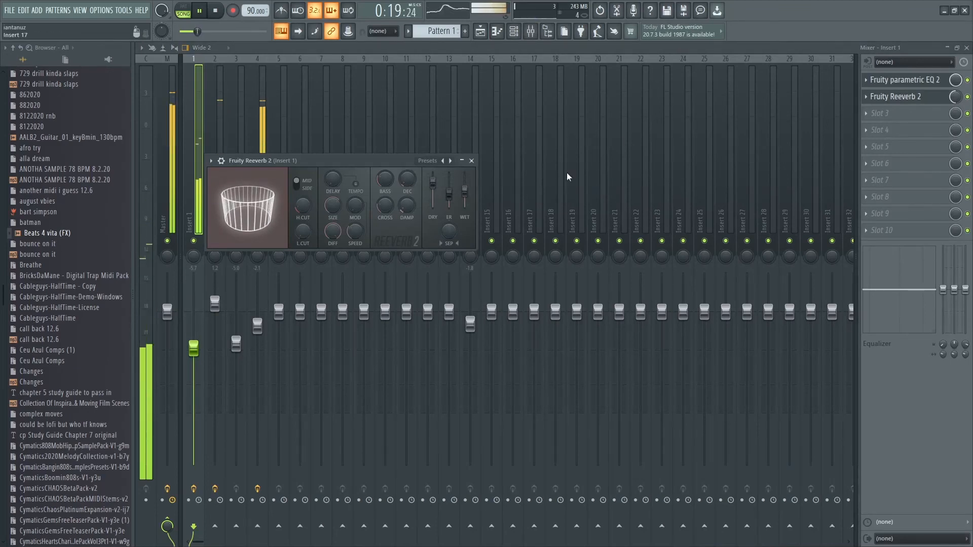
pyautogui.click(471, 161)
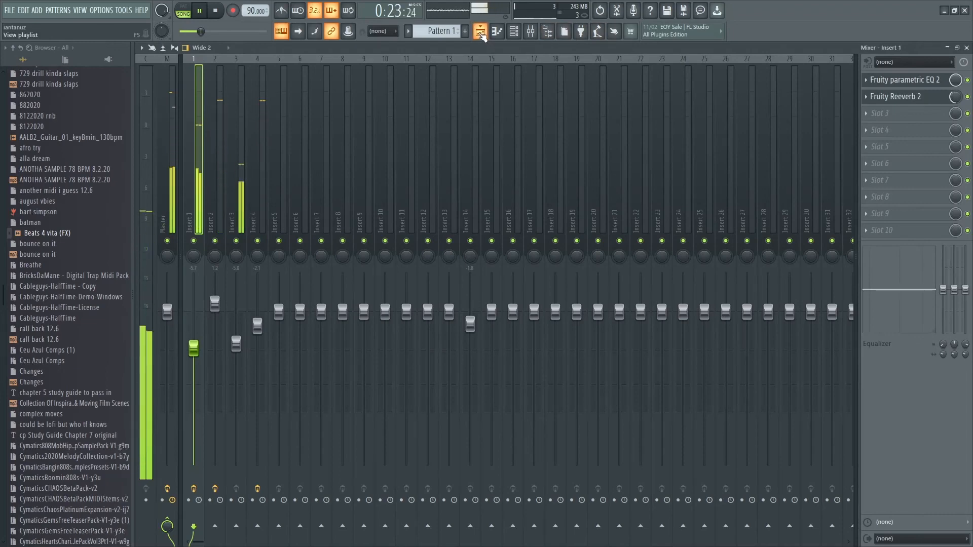
pyautogui.click(481, 31)
pyautogui.press('space')
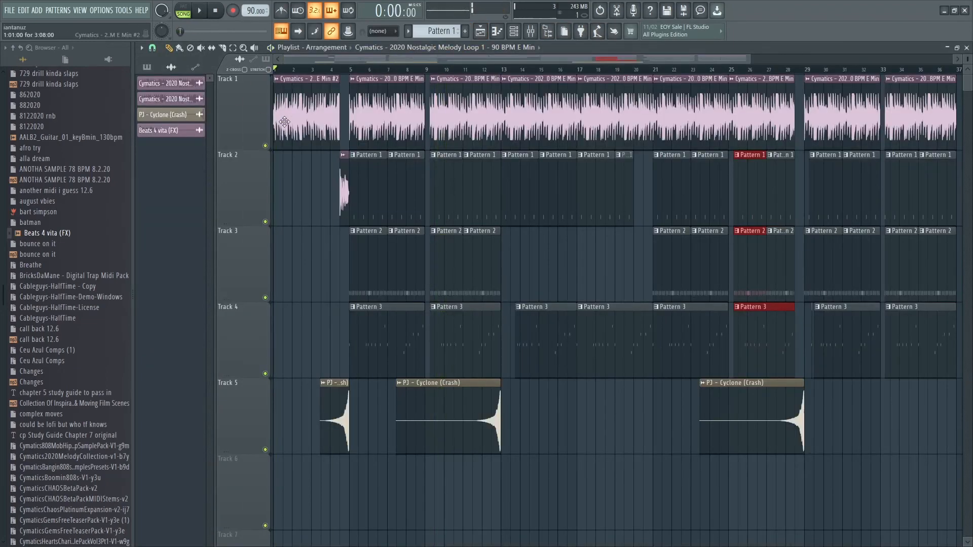